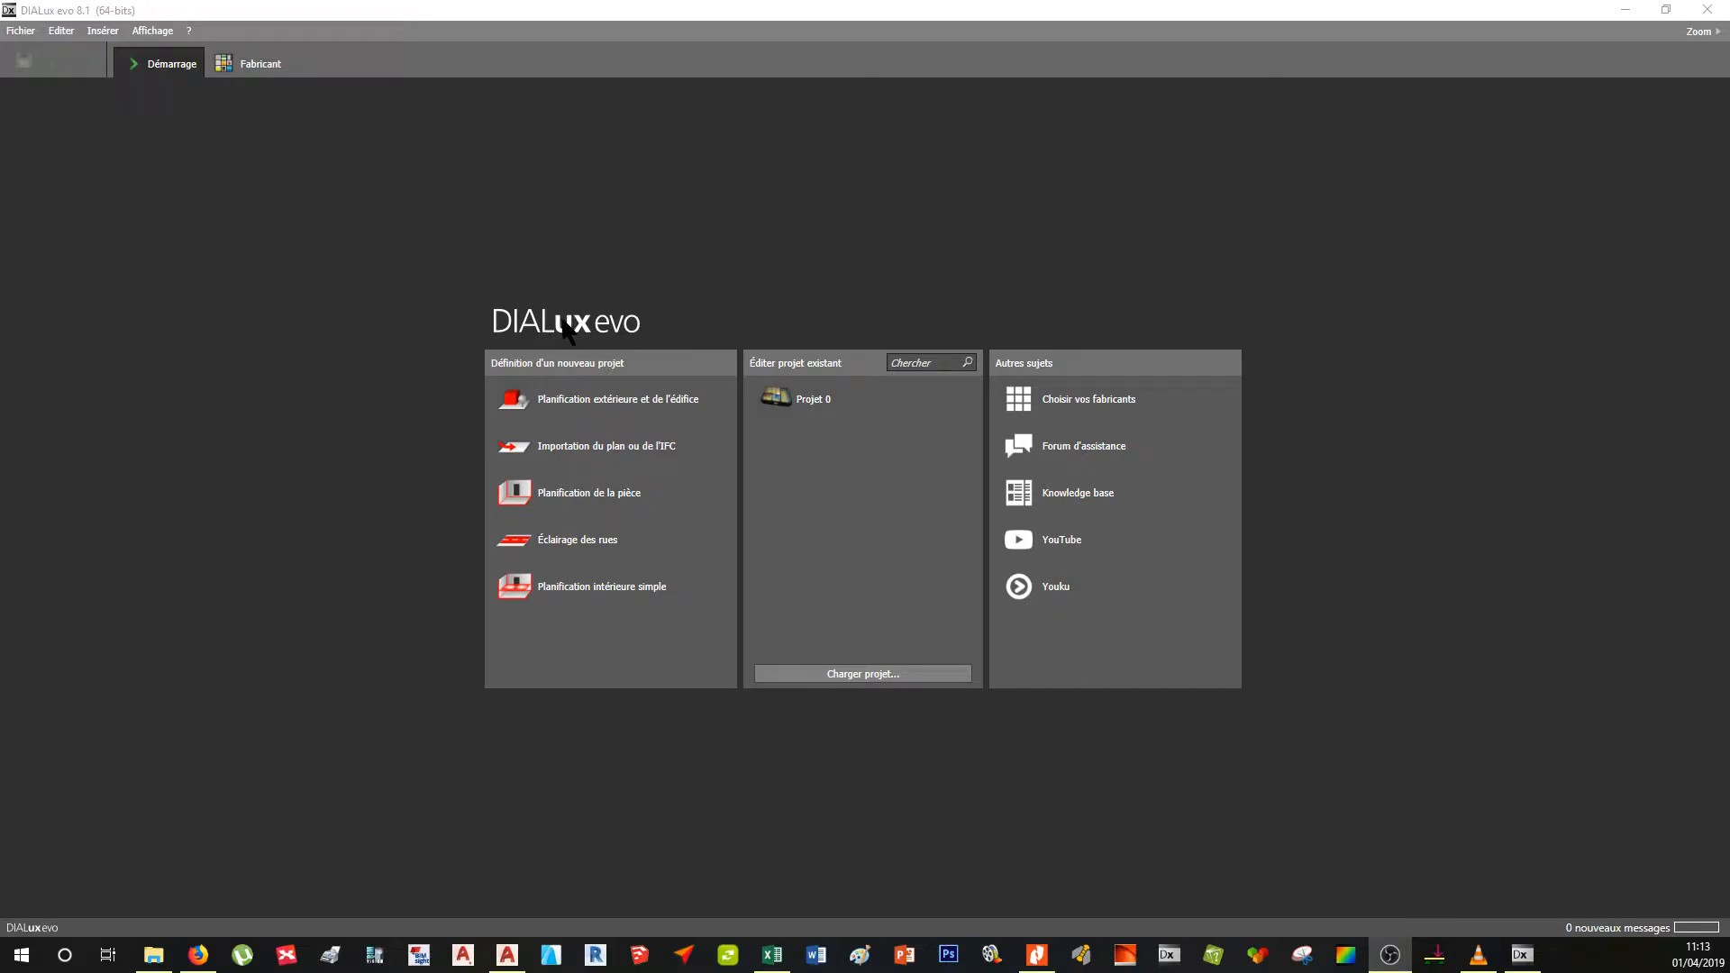
- Review the general settings for display language, length units and the number of decimals on dimension lines
left_click(34, 34)
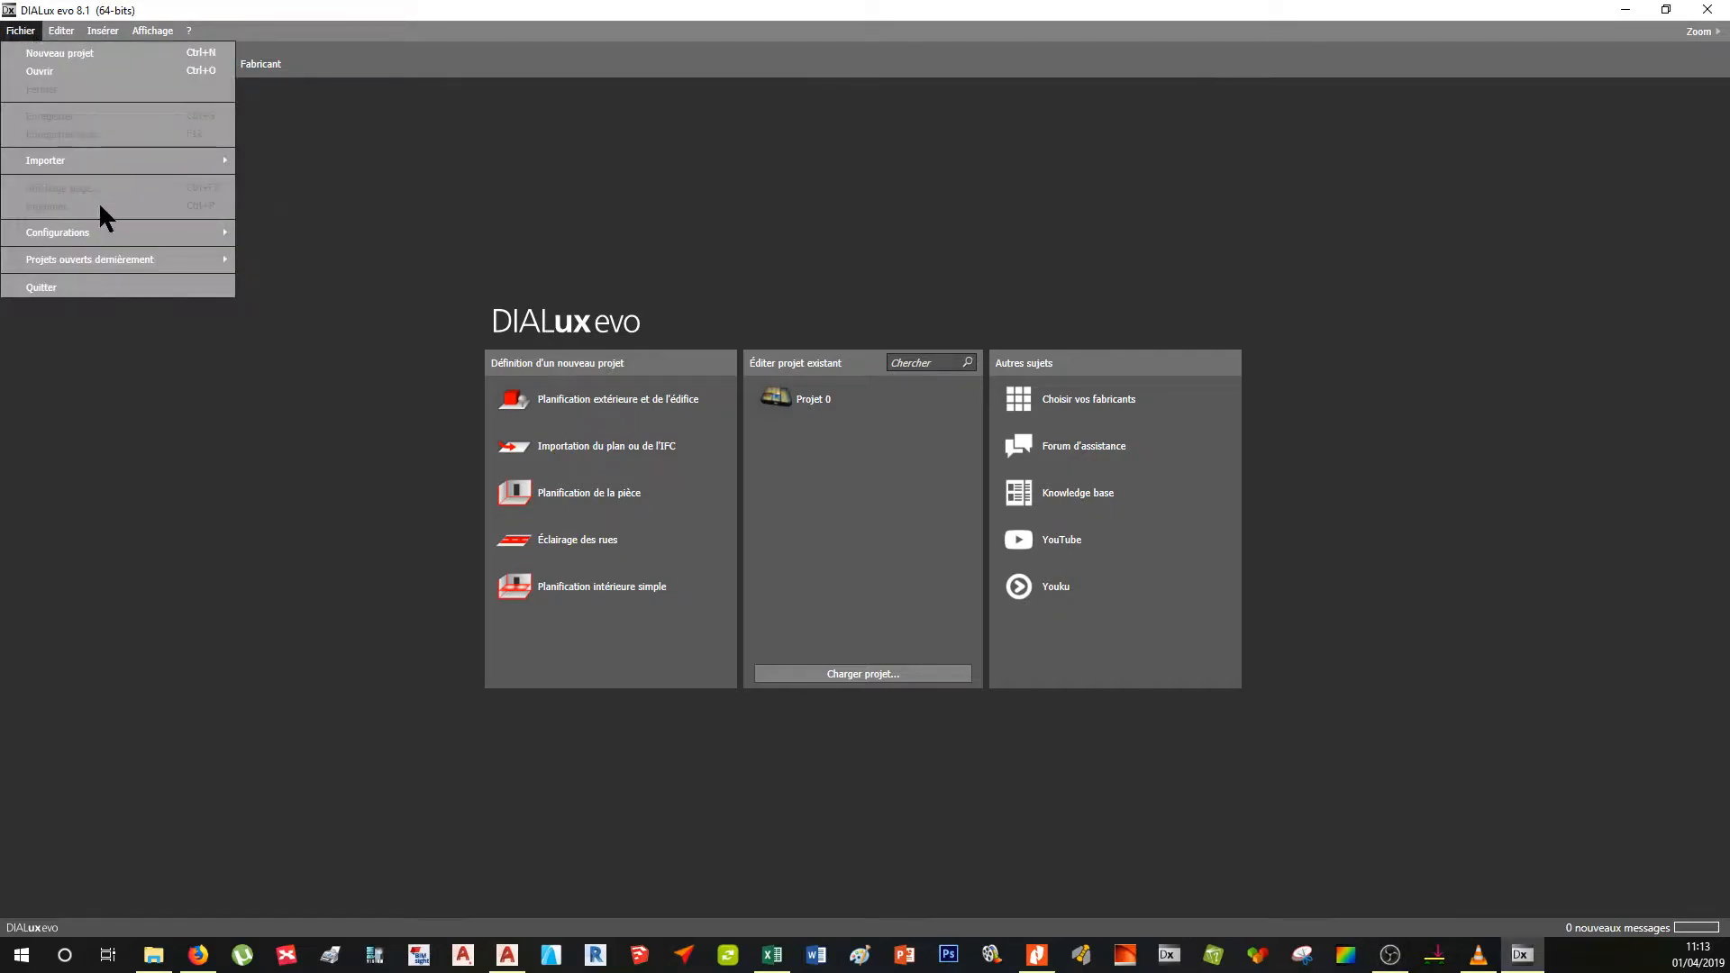
mouse_move(120, 236)
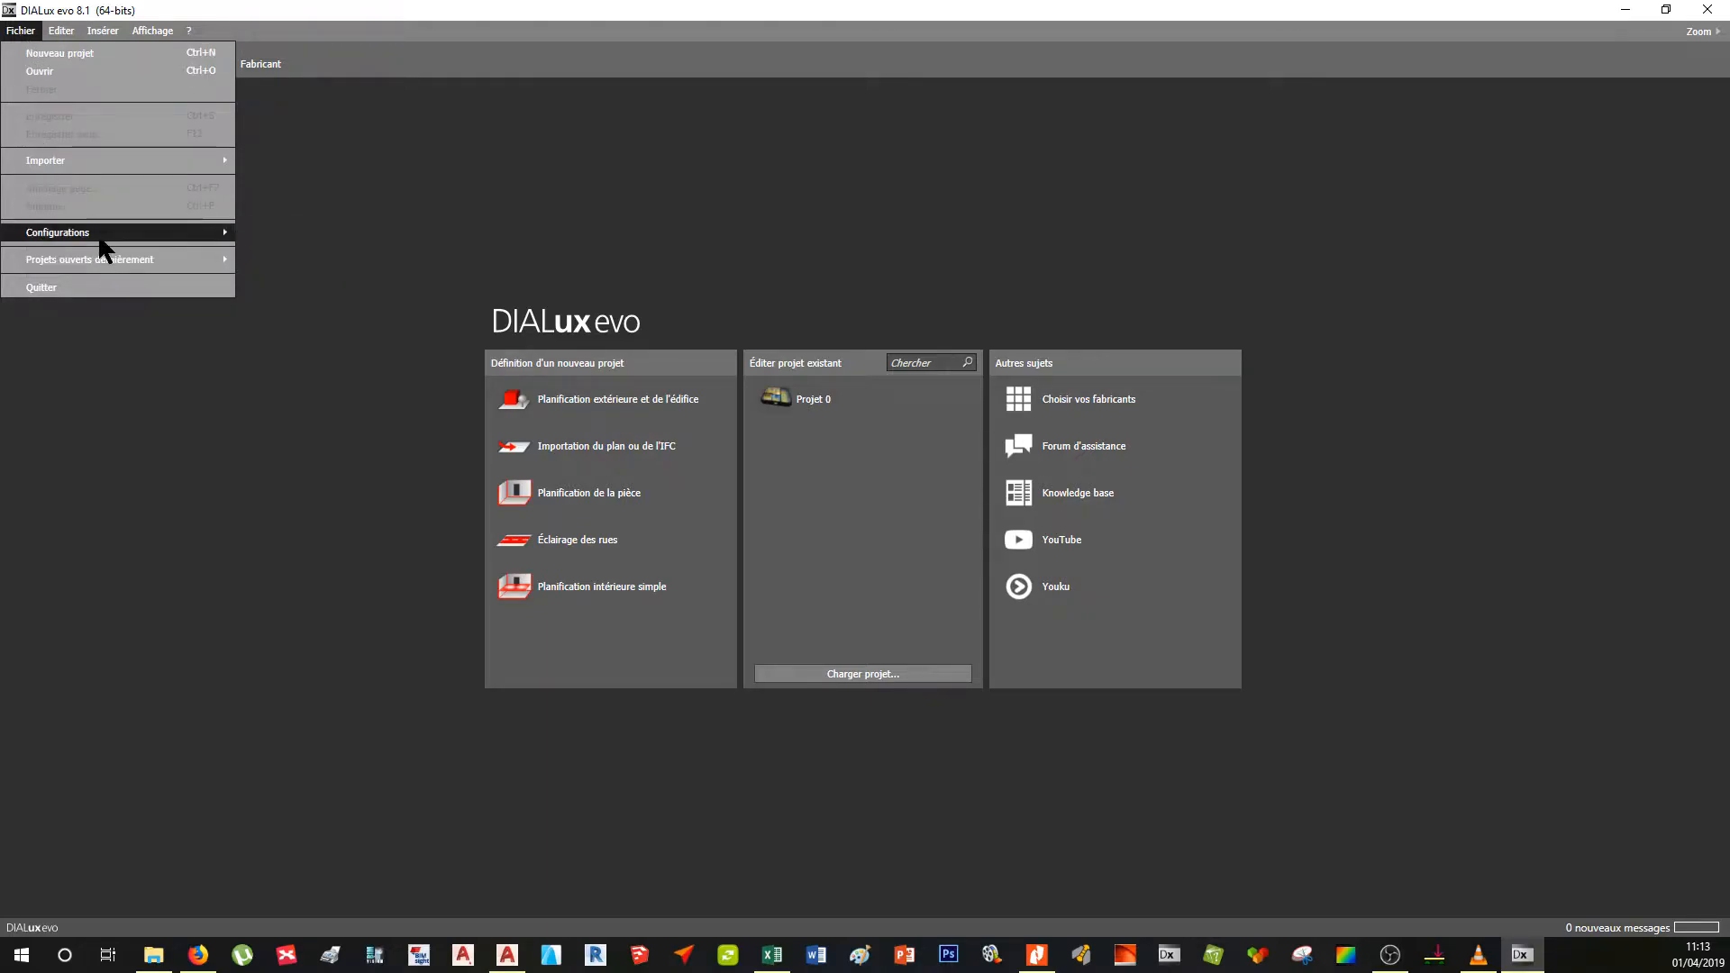
left_click(281, 236)
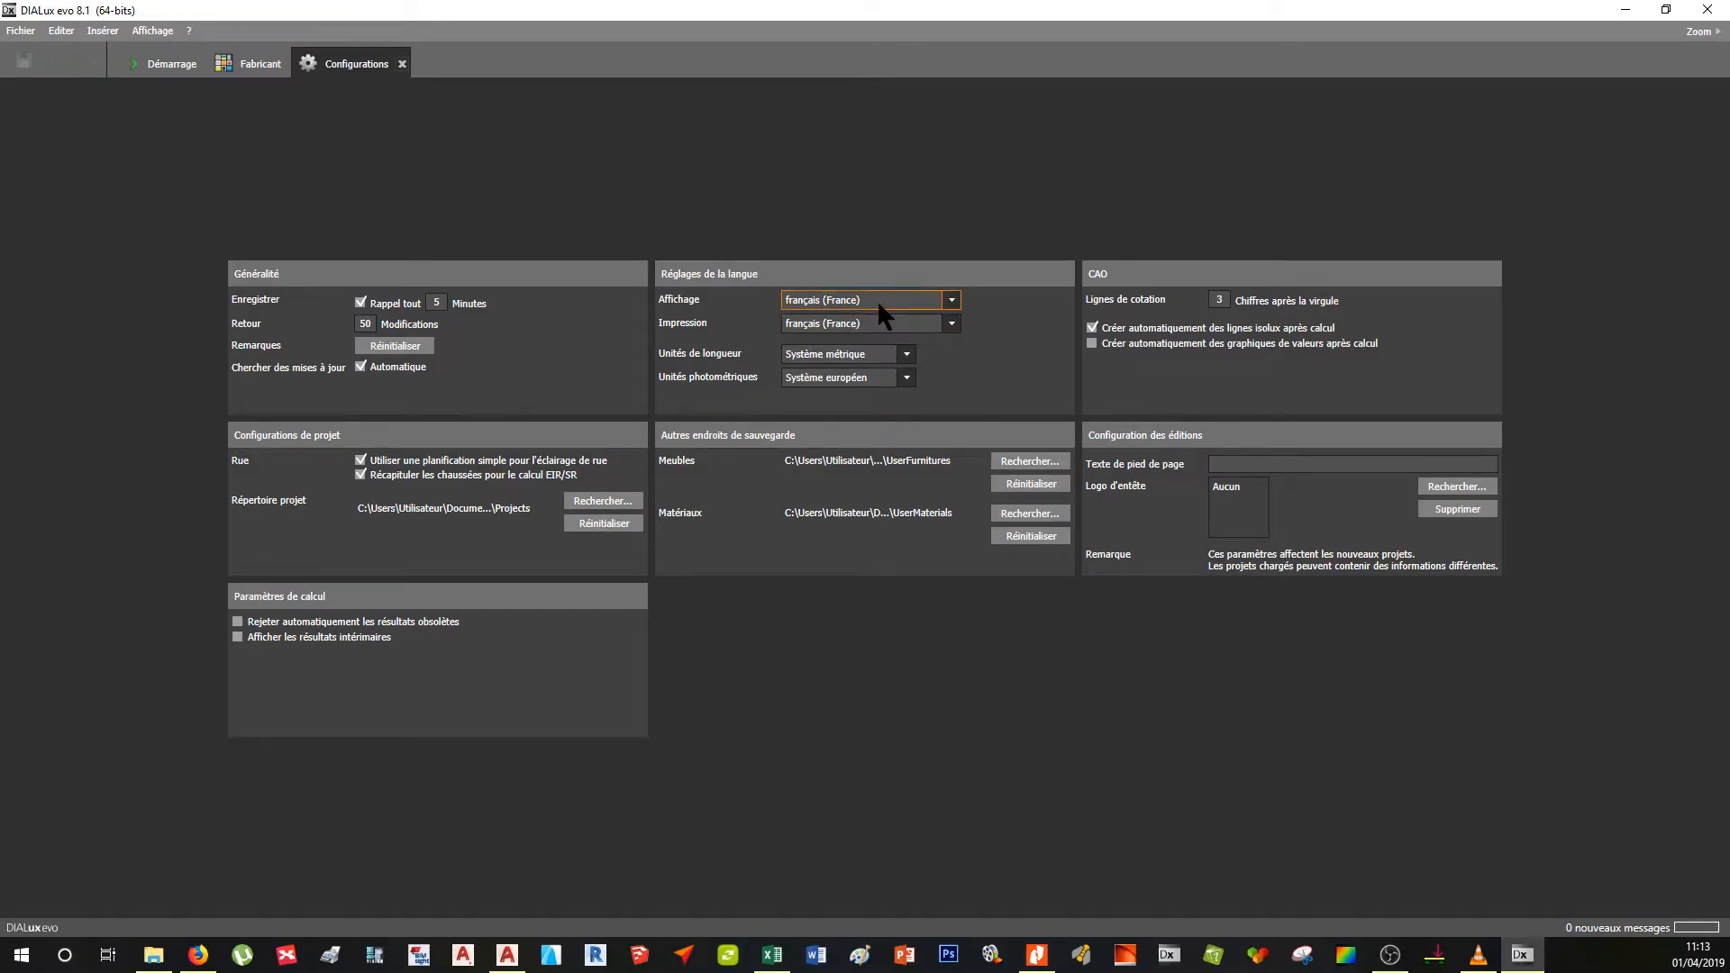
left_click(877, 299)
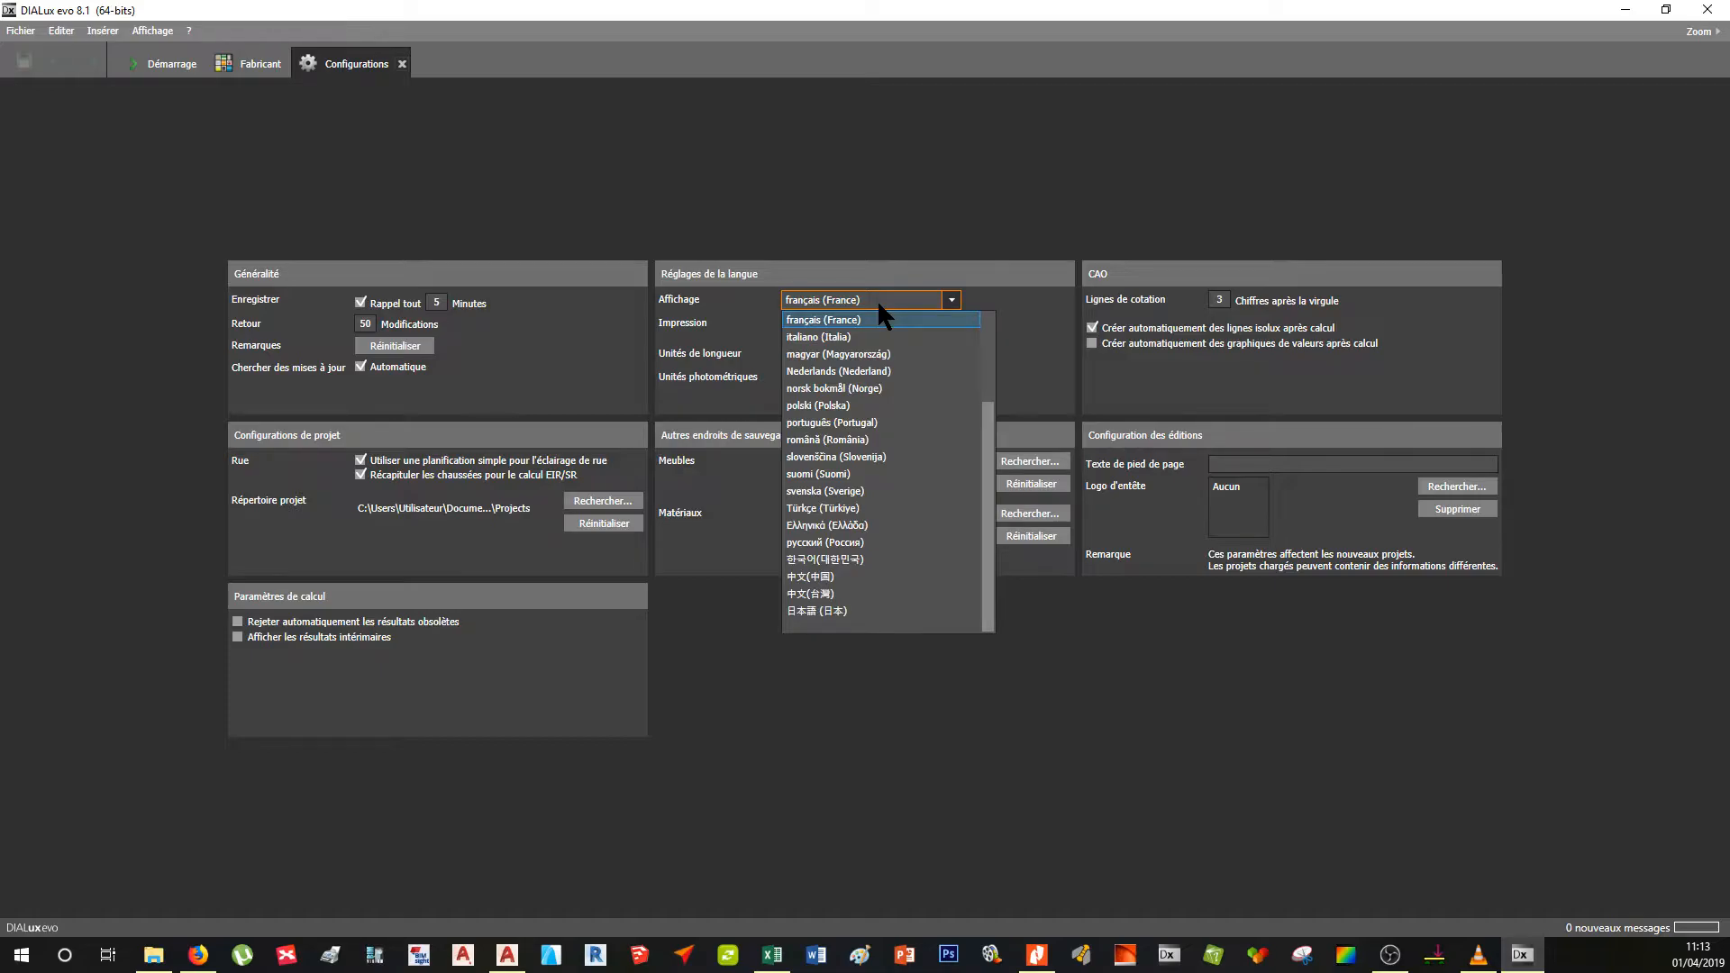
left_click(878, 299)
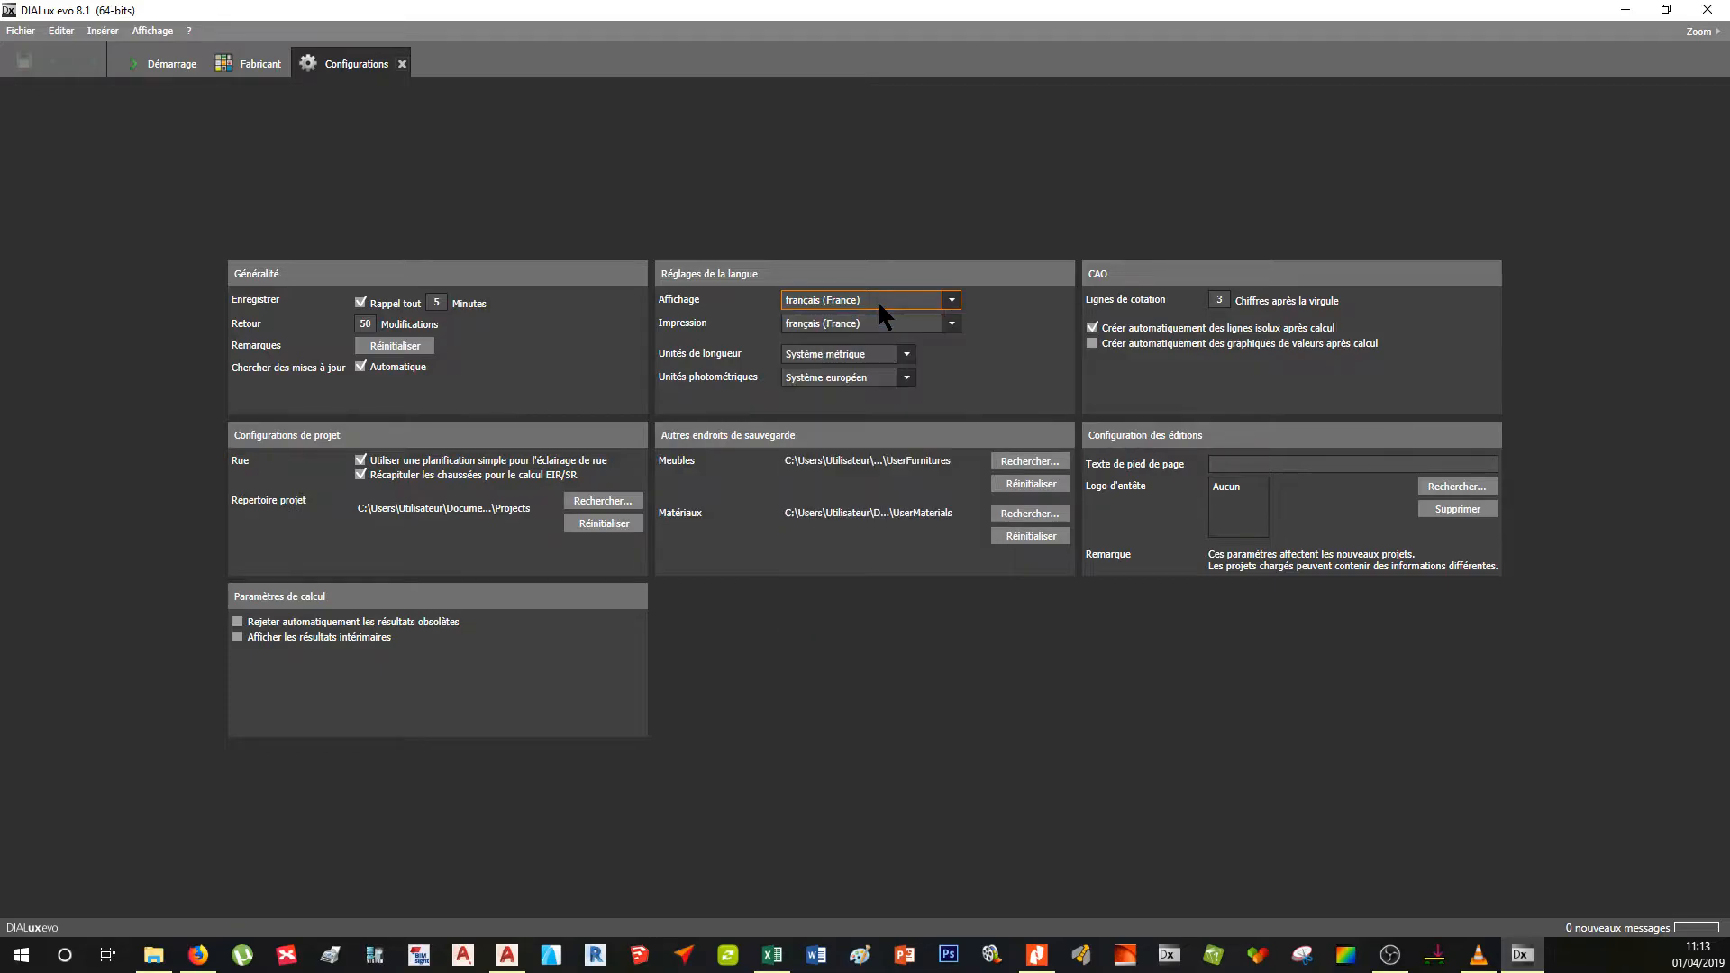
left_click(881, 352)
left_click(880, 352)
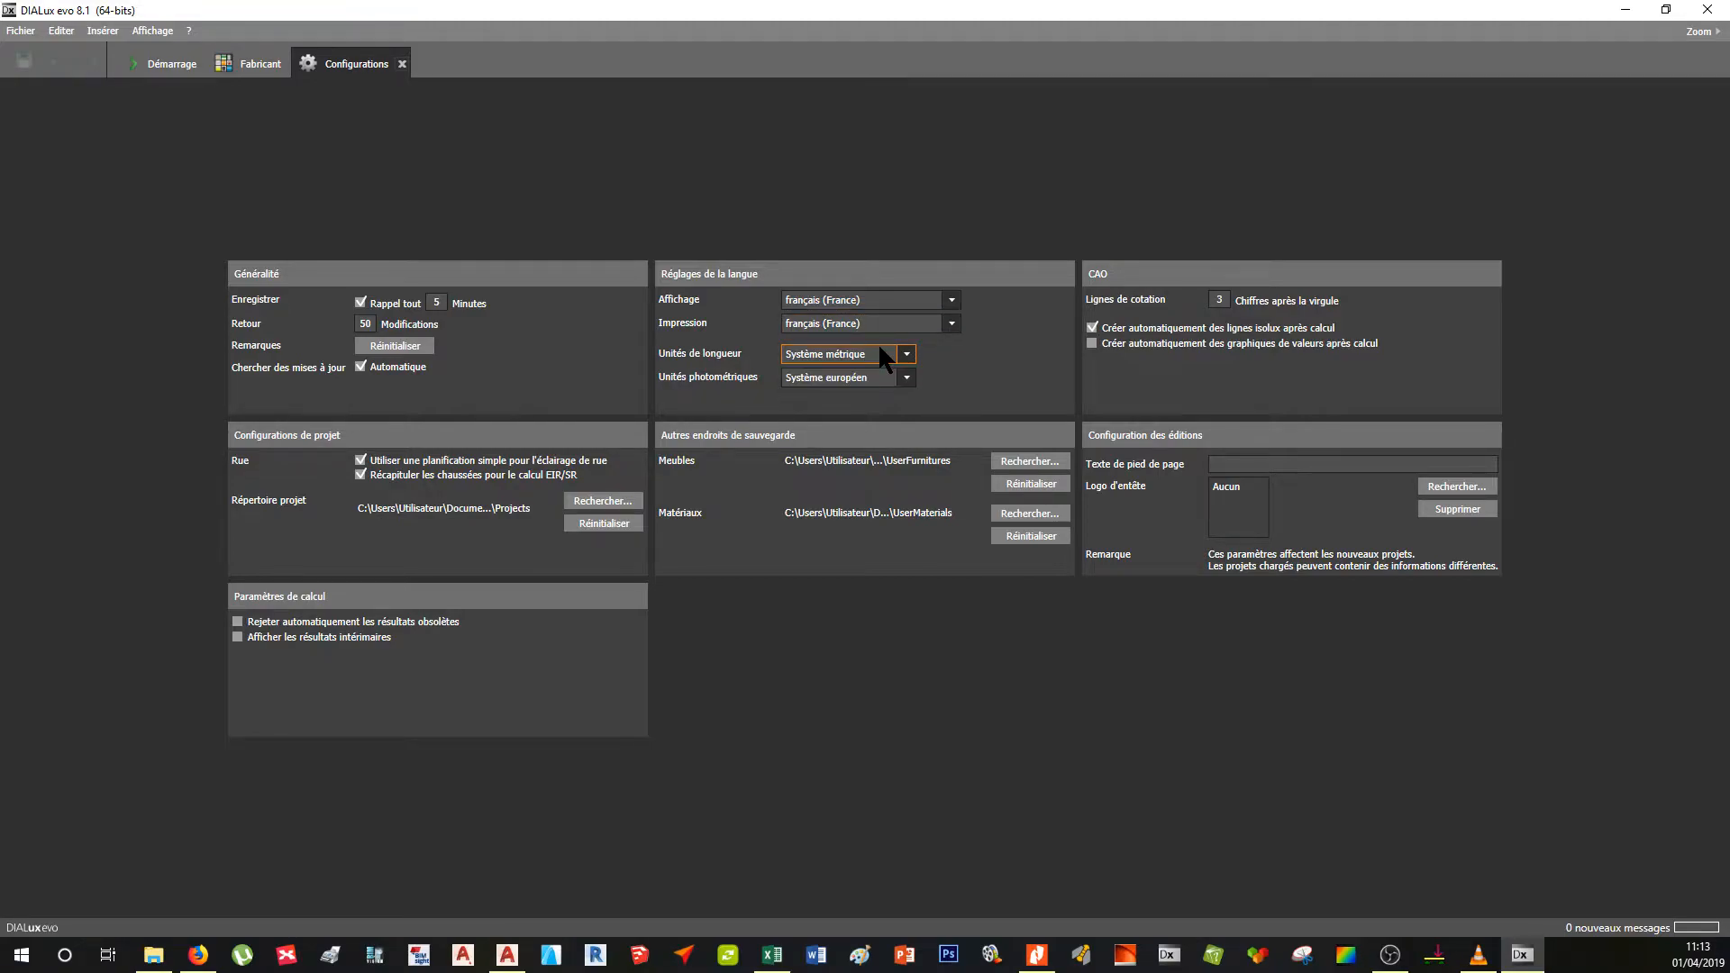
double_click(1221, 303)
- Open the standards settings (Normes) and choose the Europa preset
left_click(21, 31)
mouse_move(192, 233)
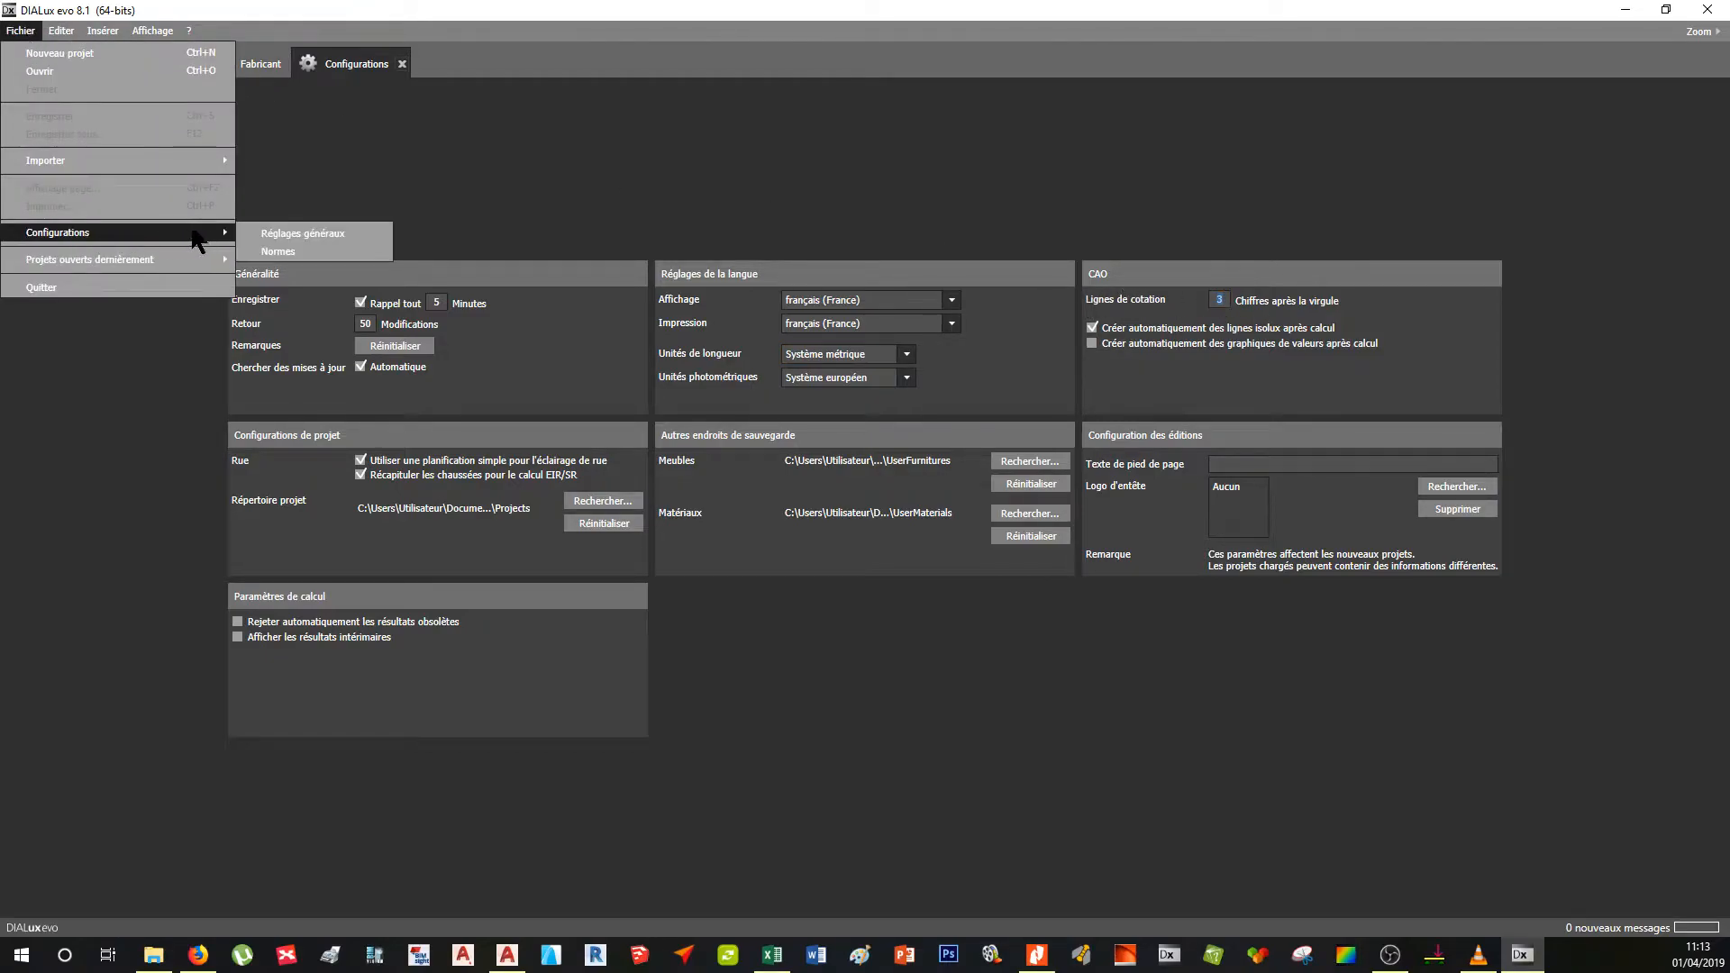
left_click(279, 252)
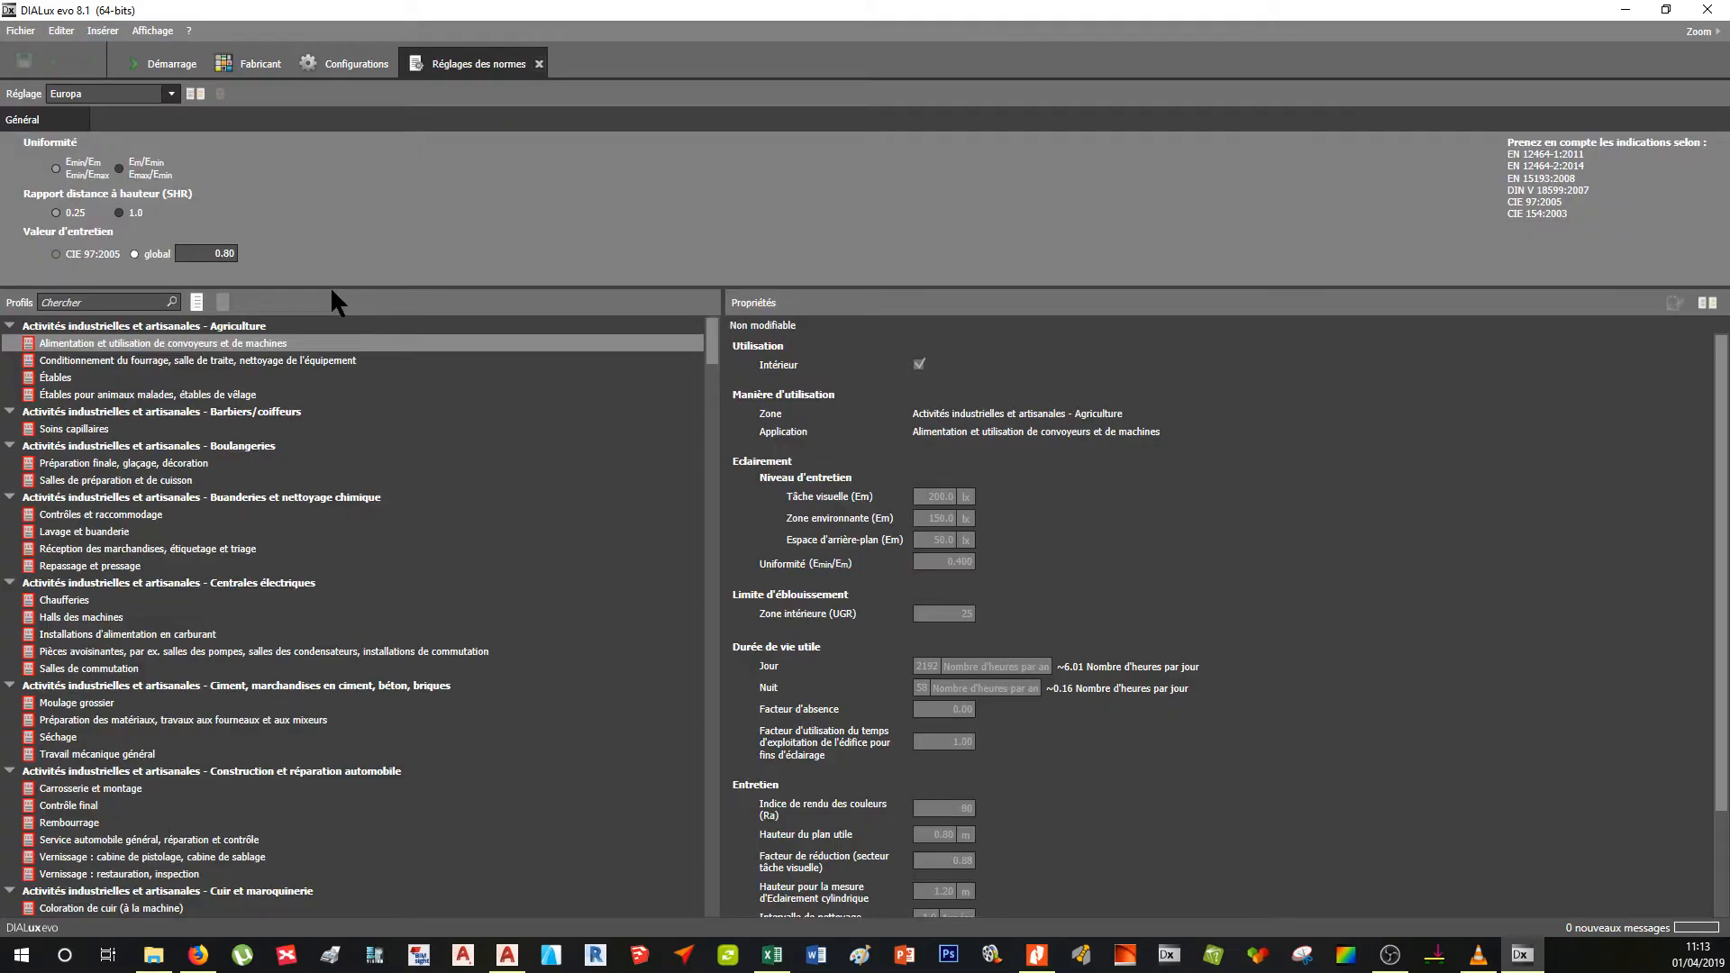
left_click(22, 31)
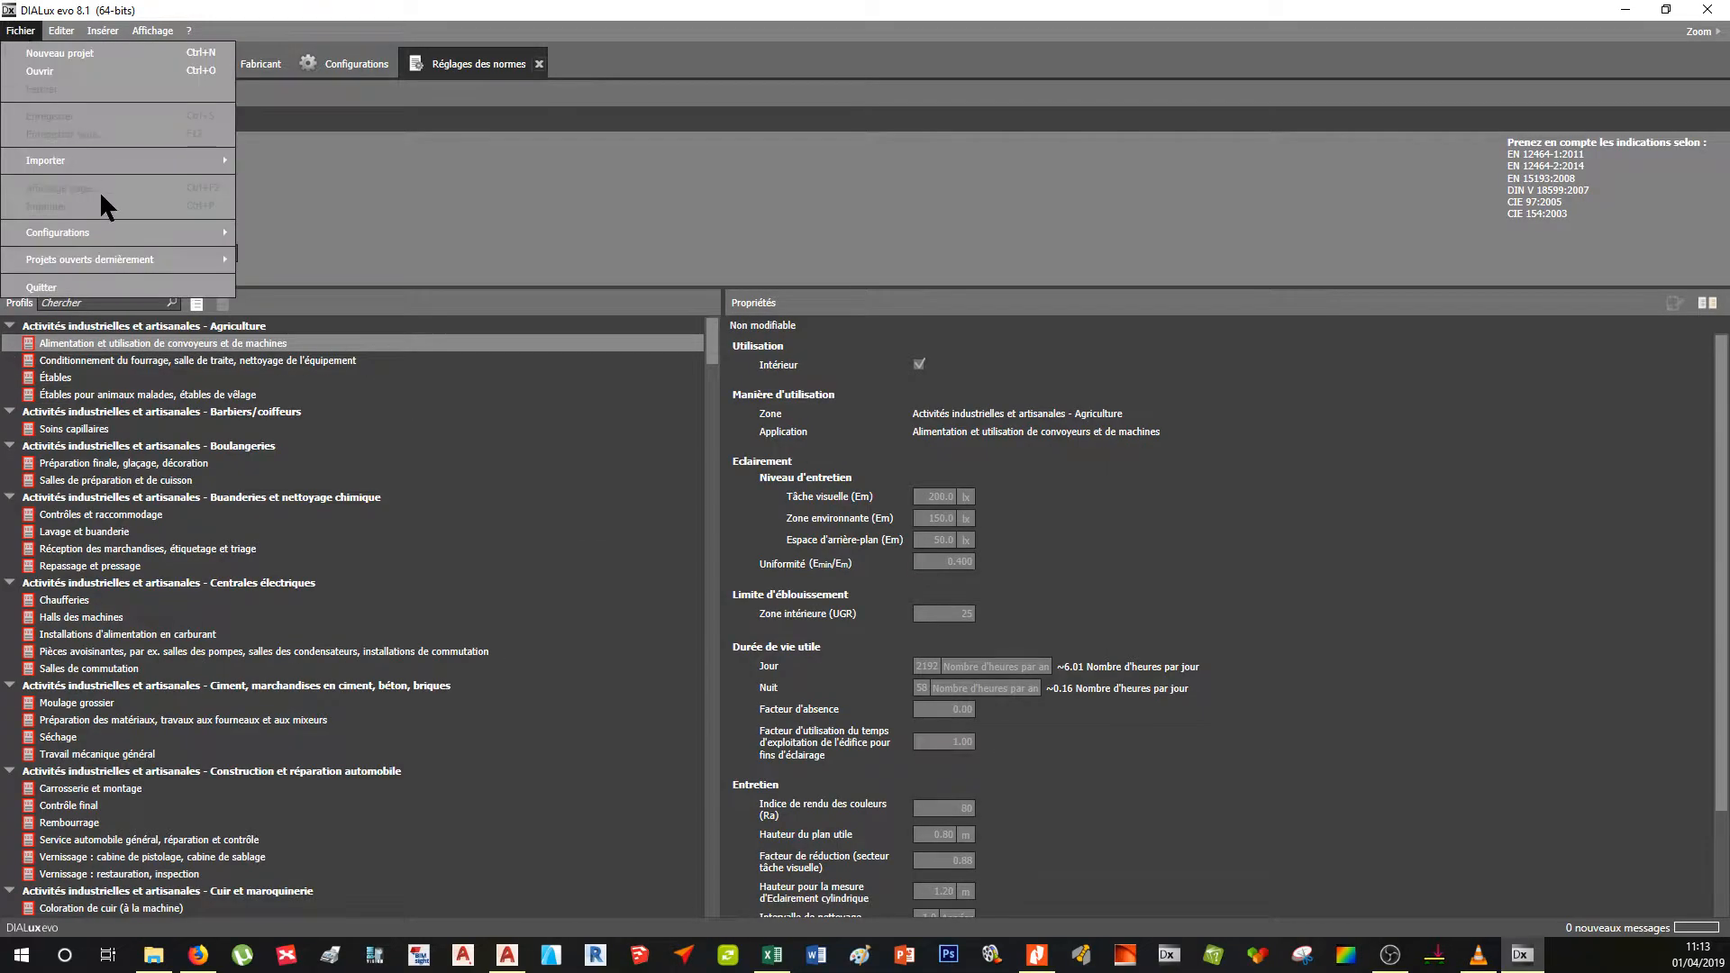
mouse_move(126, 233)
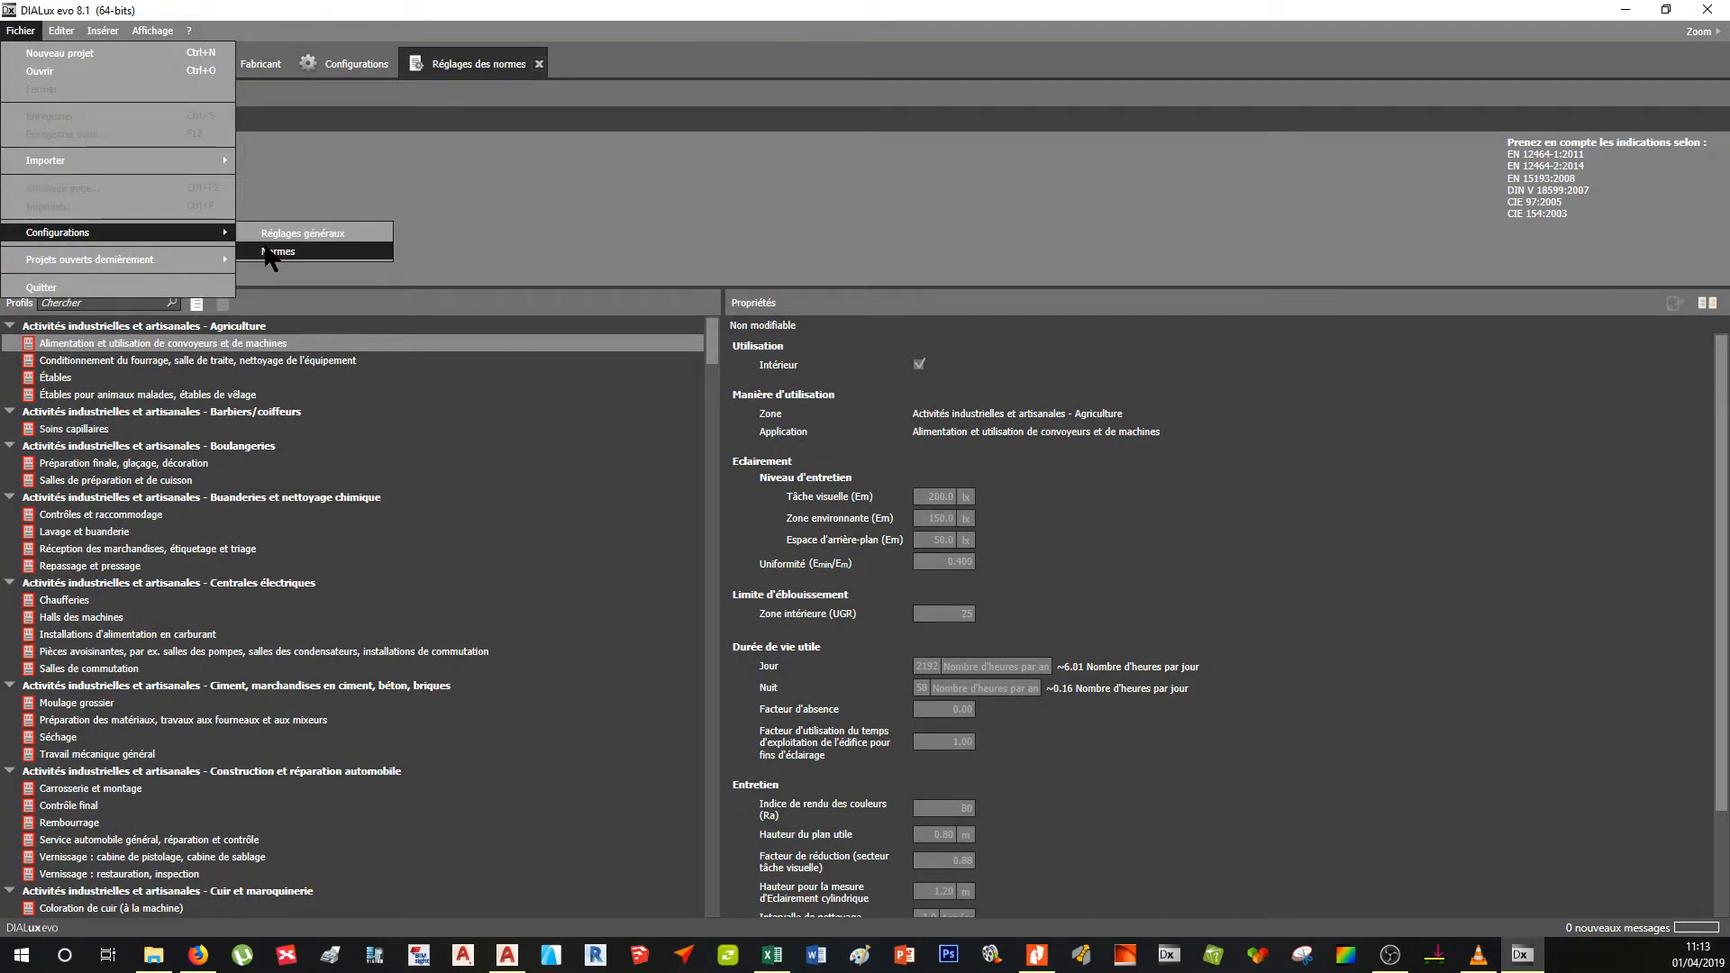
left_click(270, 252)
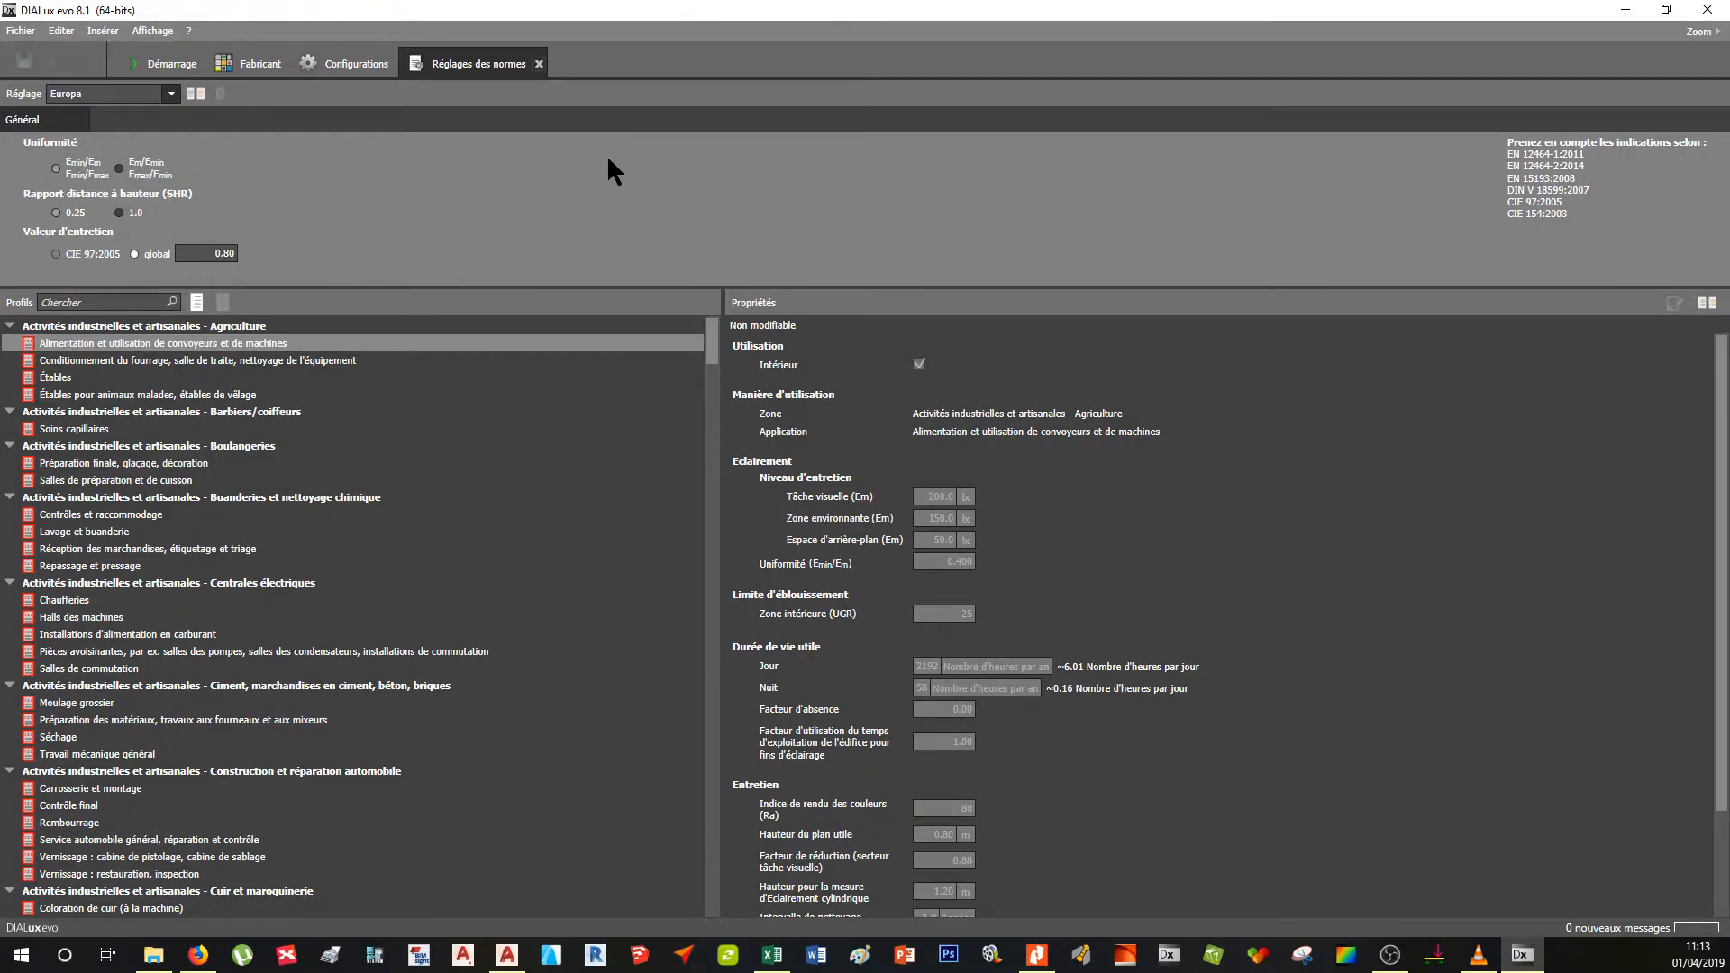
left_click(170, 93)
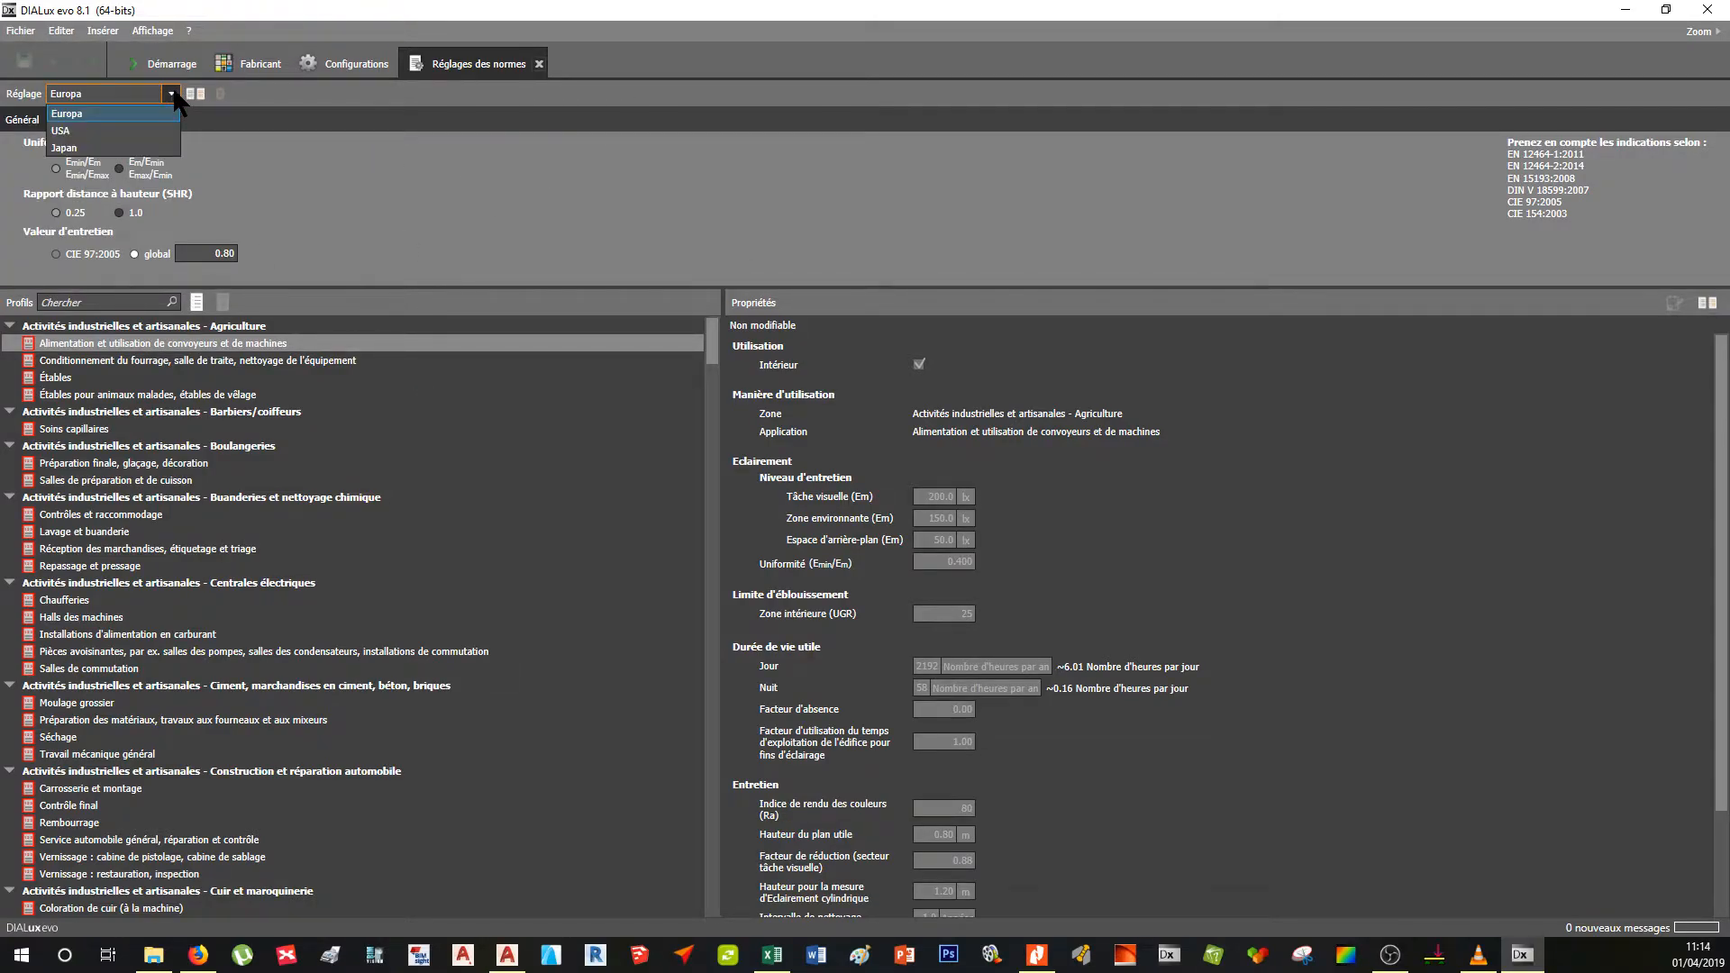
left_click(102, 114)
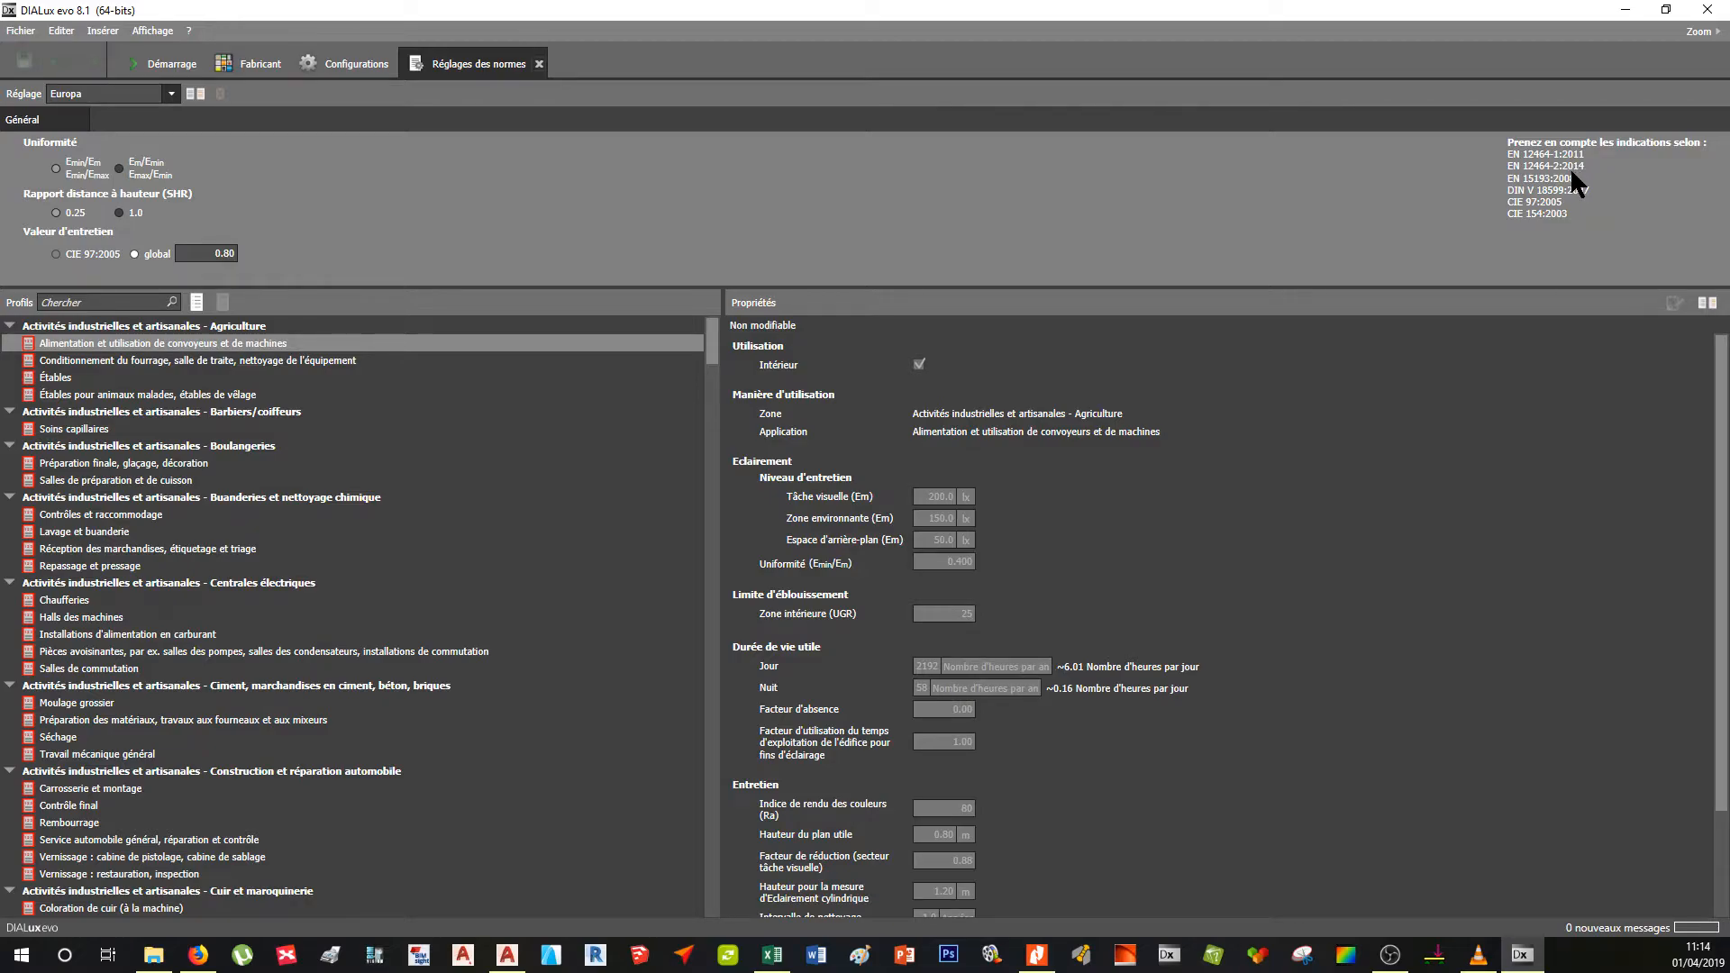
- Create a new project and import the drawing plan.dwg from the tuto folder as its plan
left_click(23, 33)
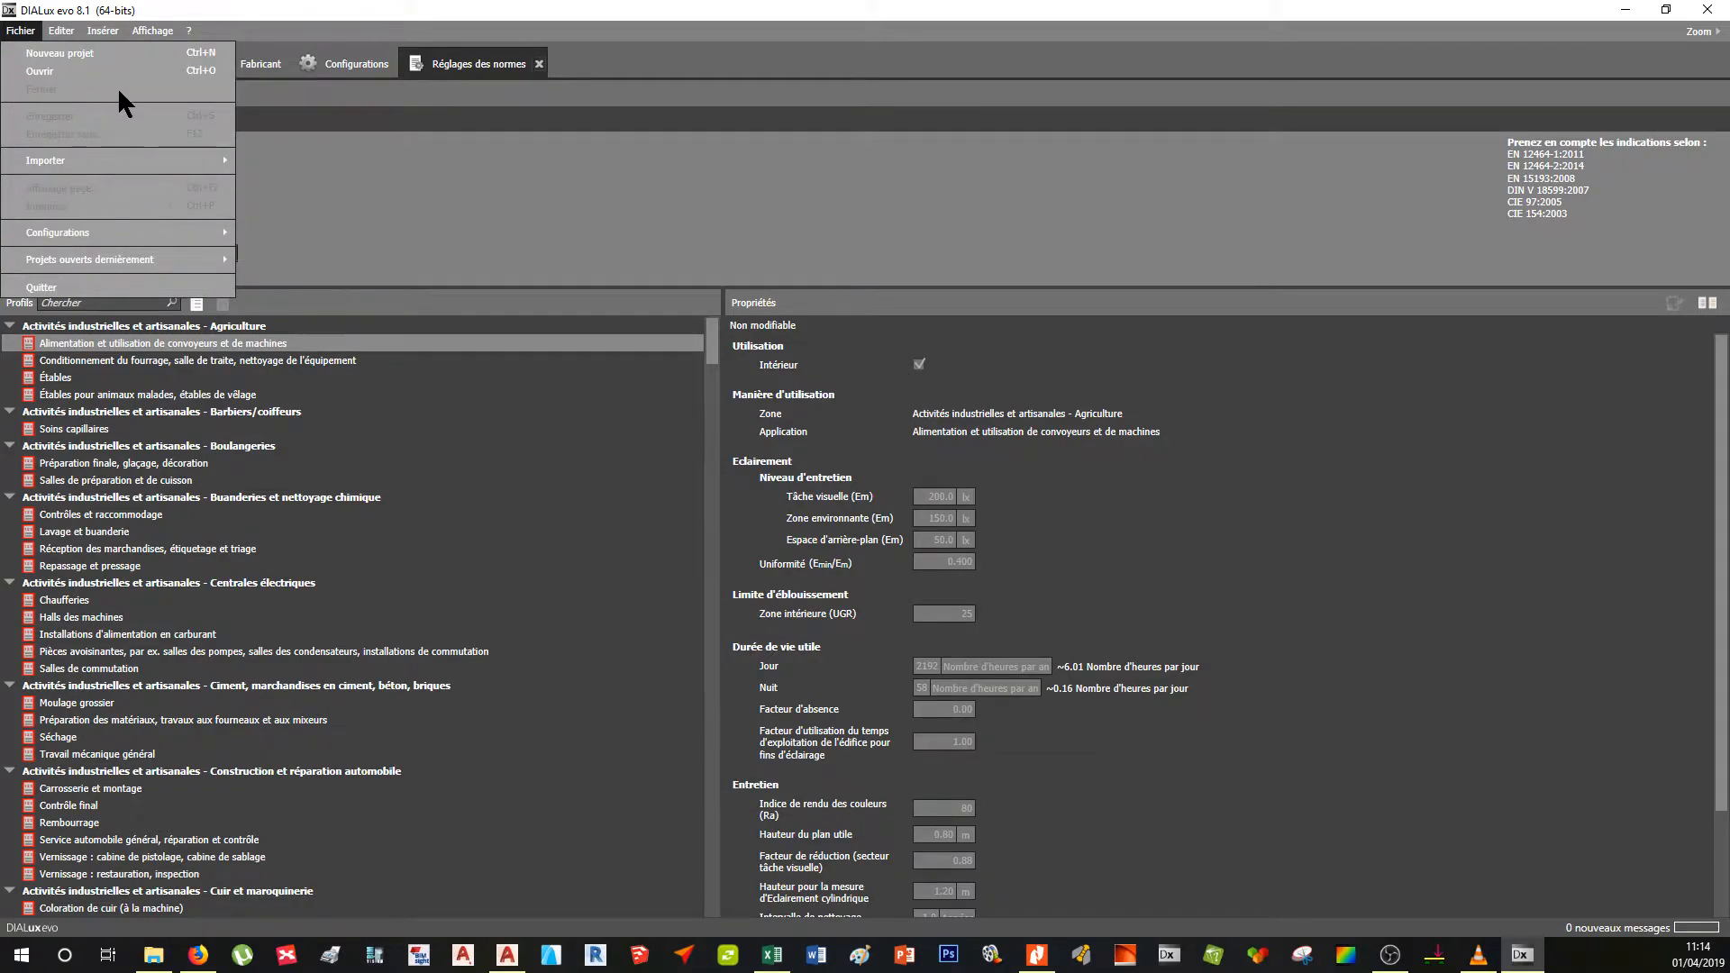
left_click(131, 52)
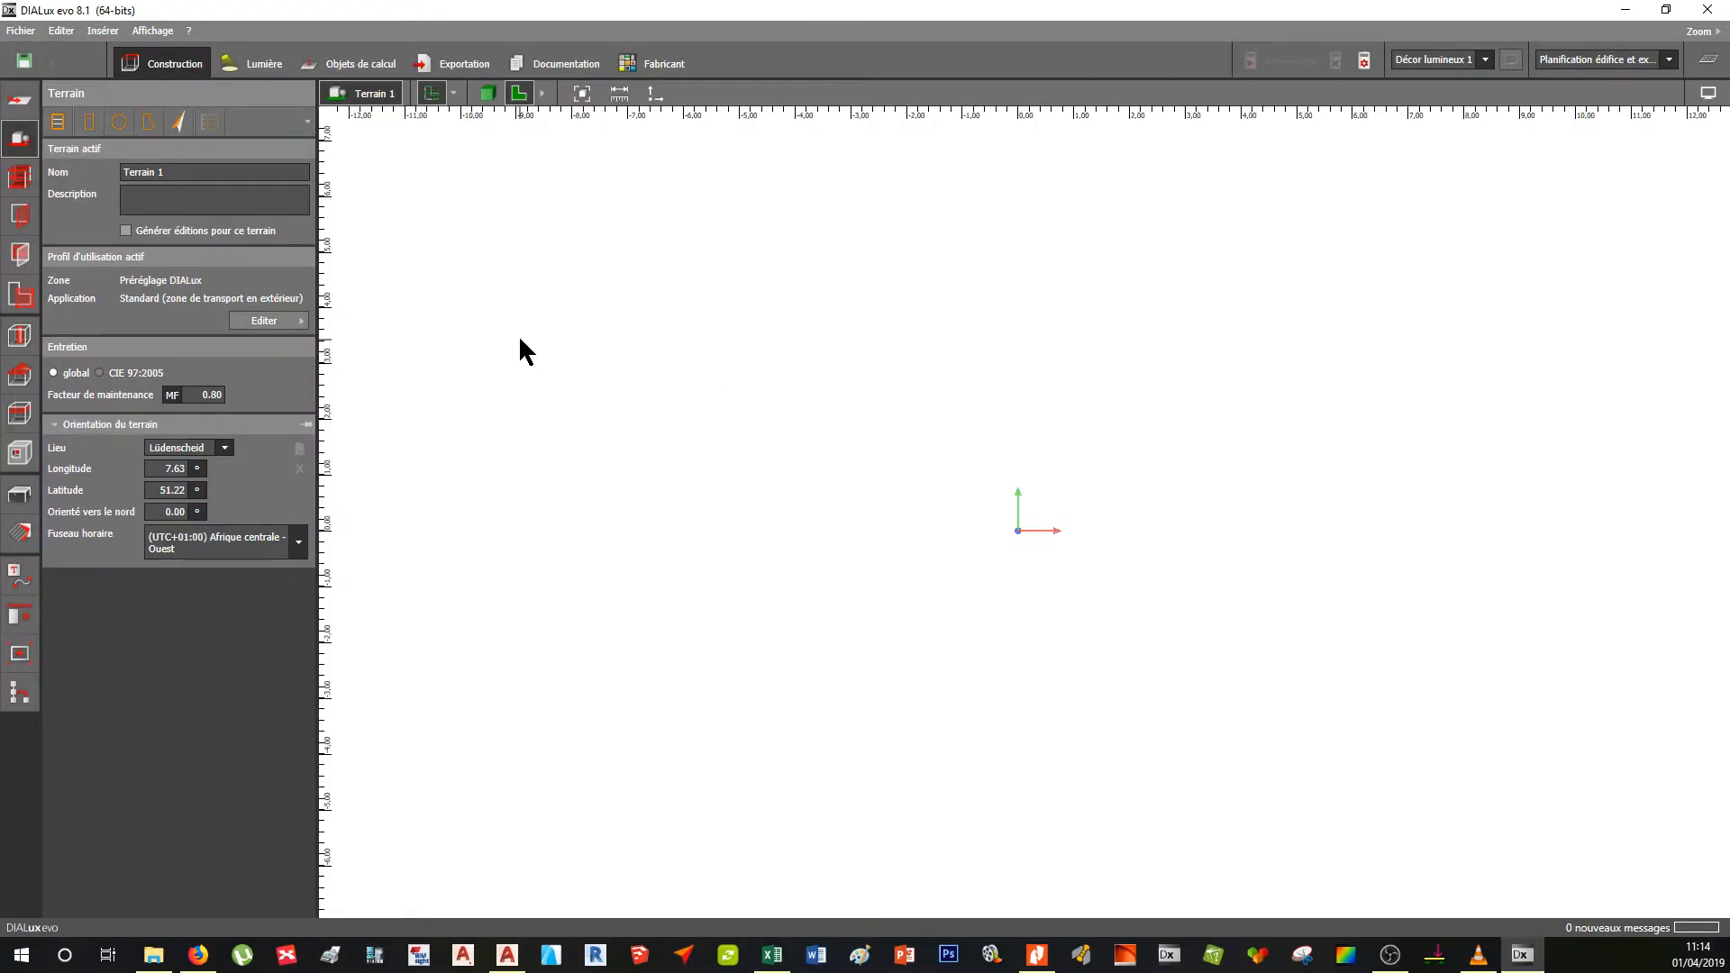
left_click(20, 31)
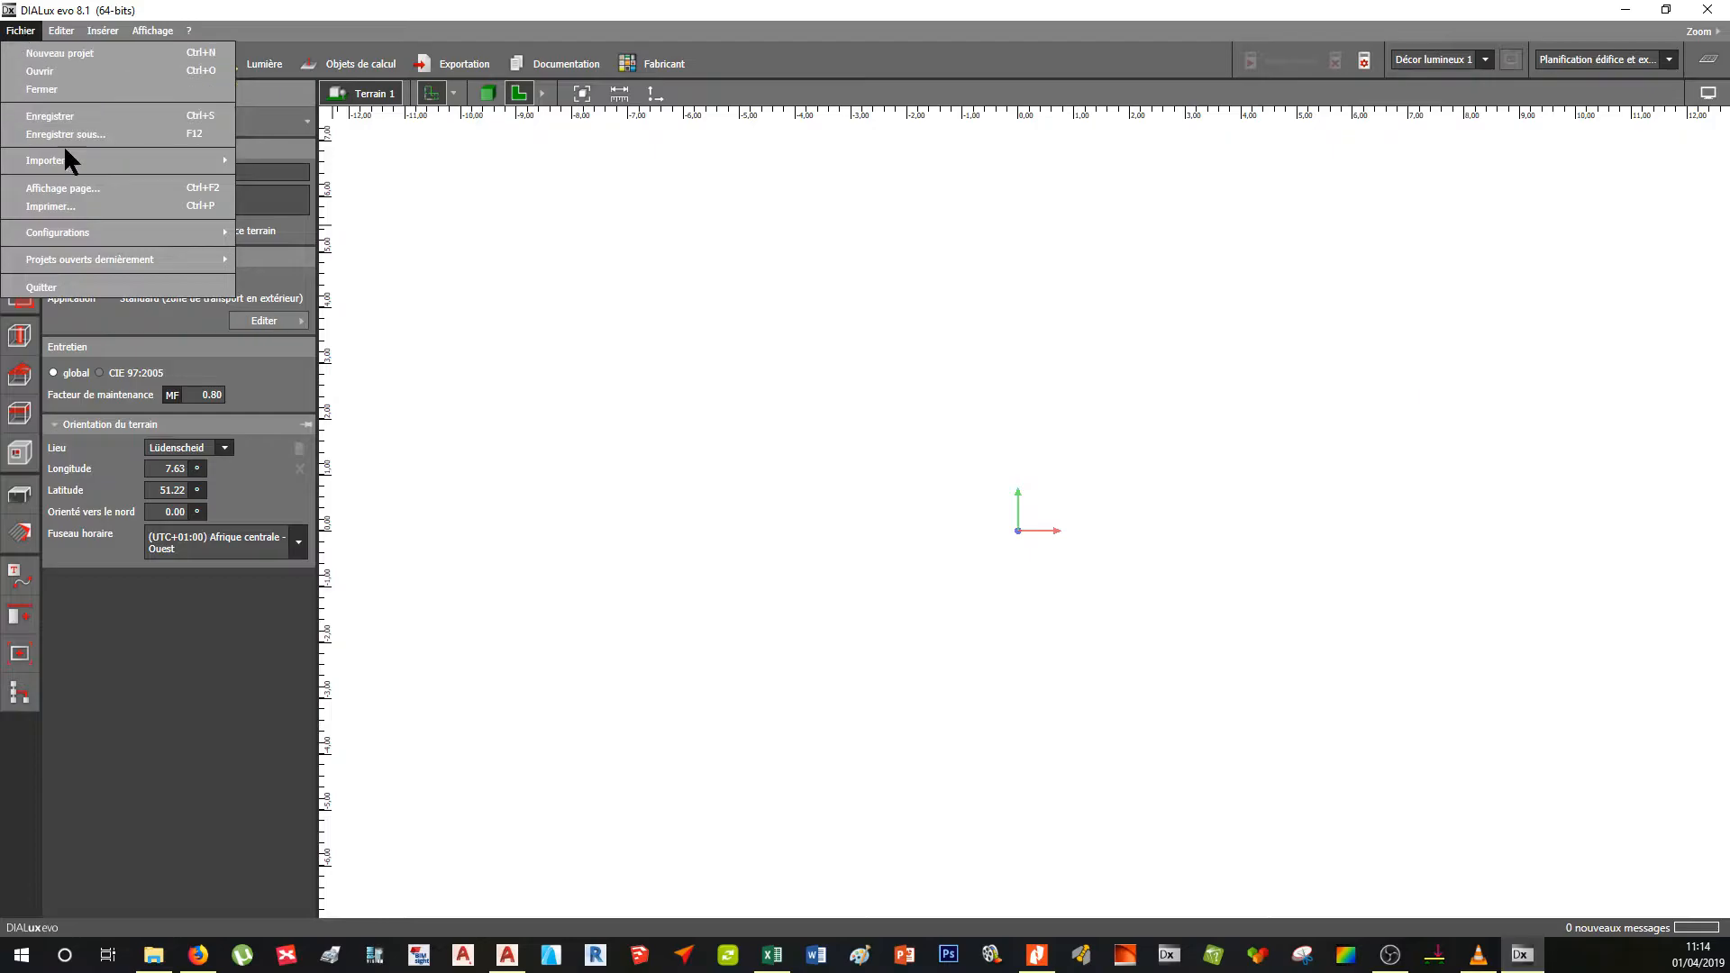
mouse_move(113, 162)
left_click(285, 162)
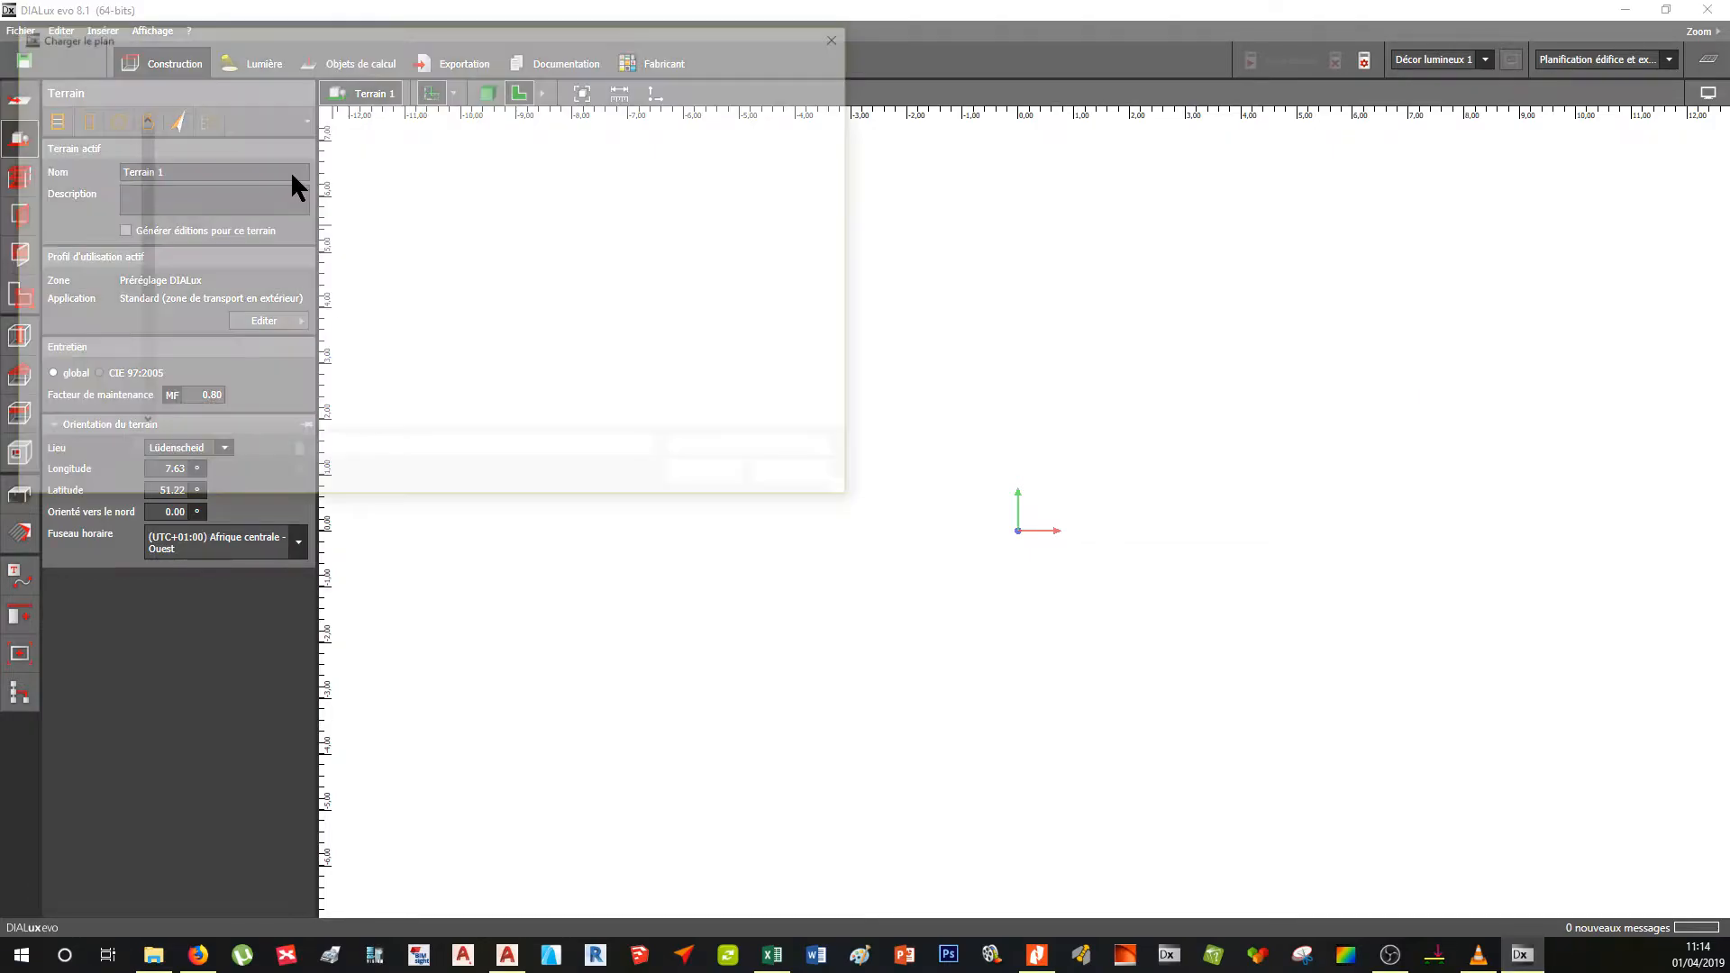
left_click(204, 147)
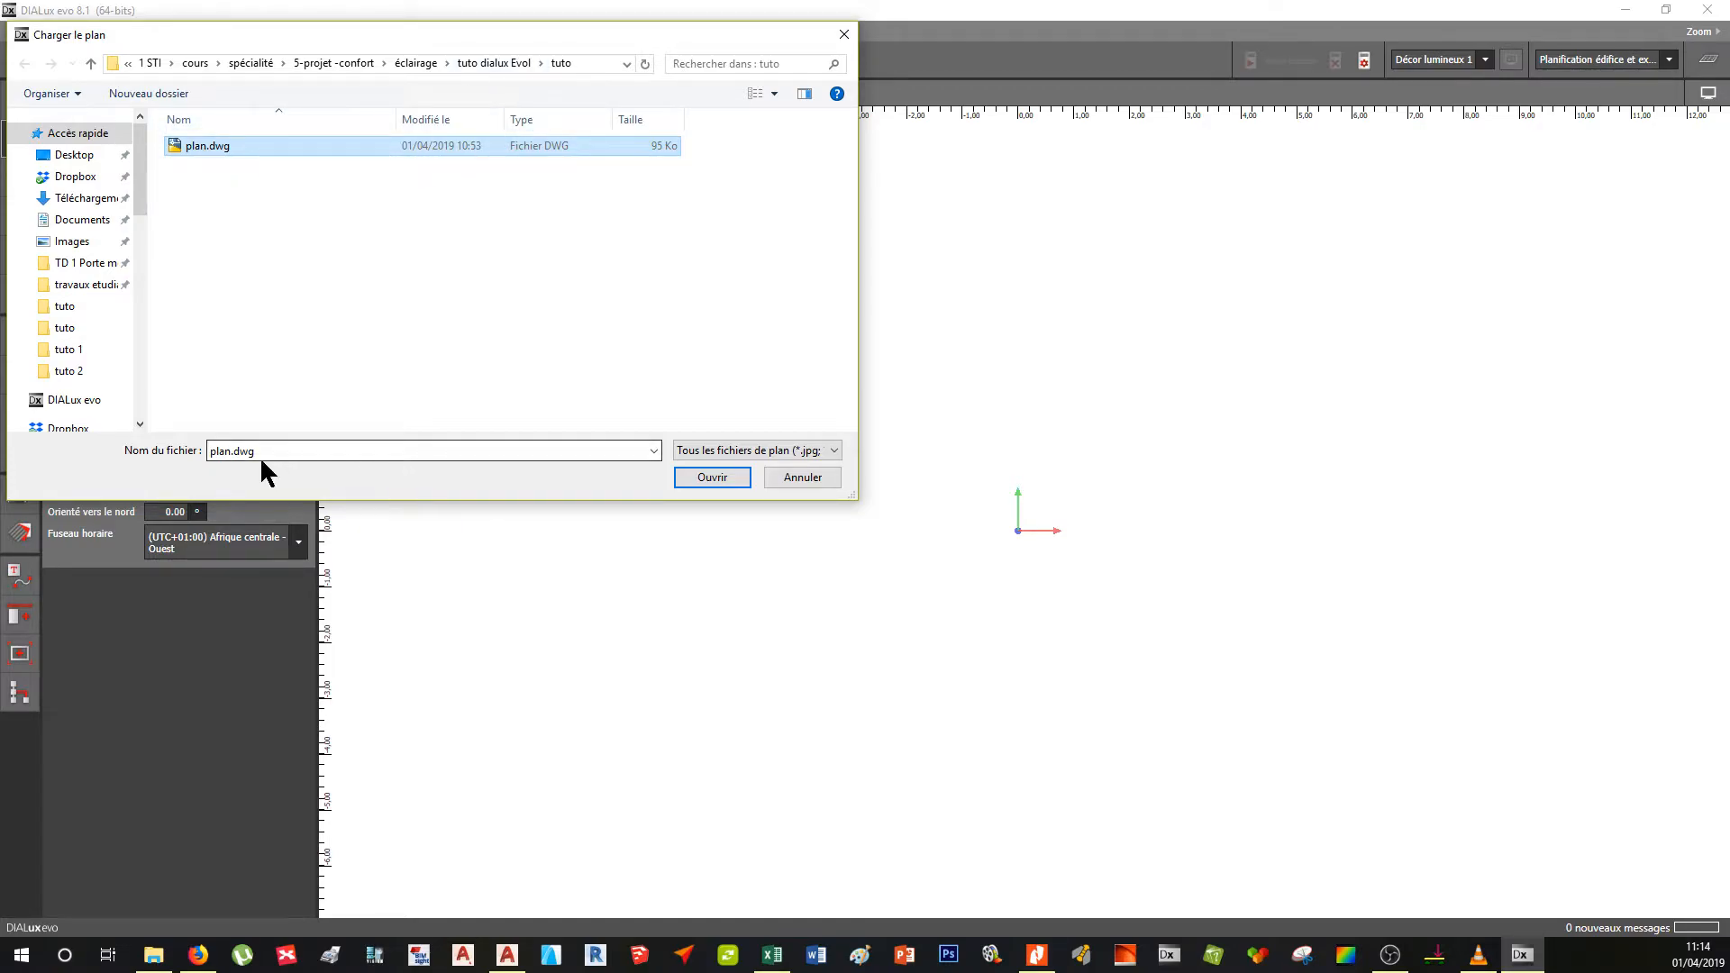
left_click(733, 479)
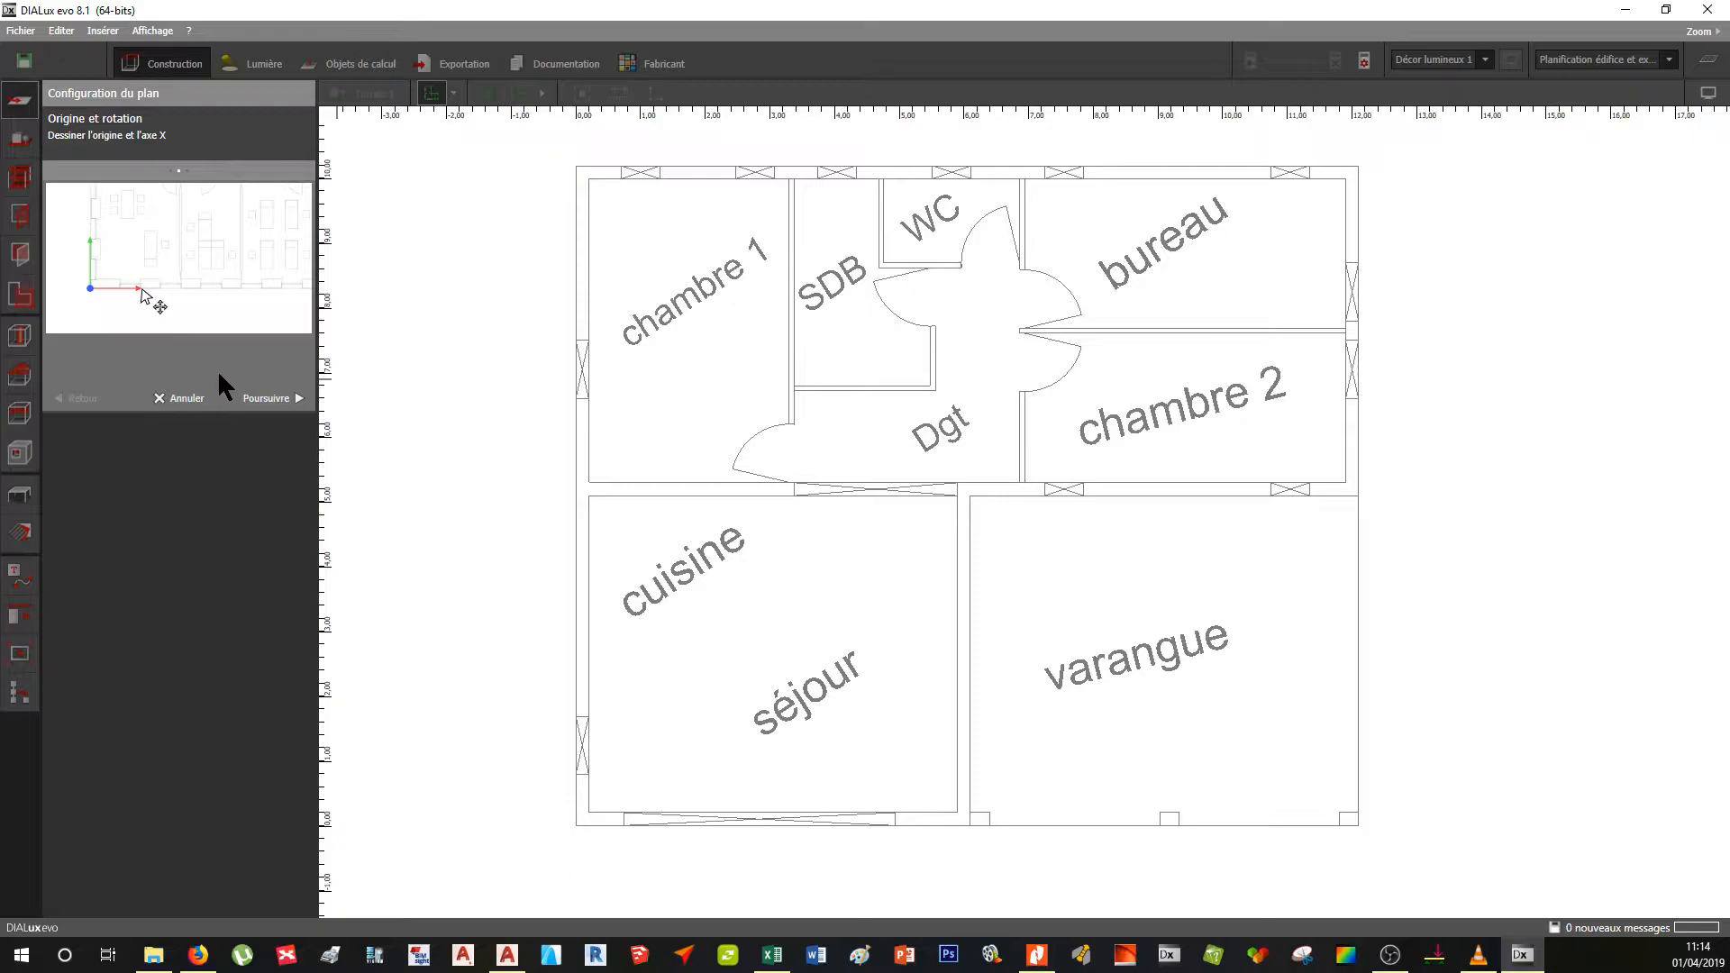
- Accept the plan's default origin and rotation, set its unit to Mètre, and finish the plan configuration
left_click(282, 399)
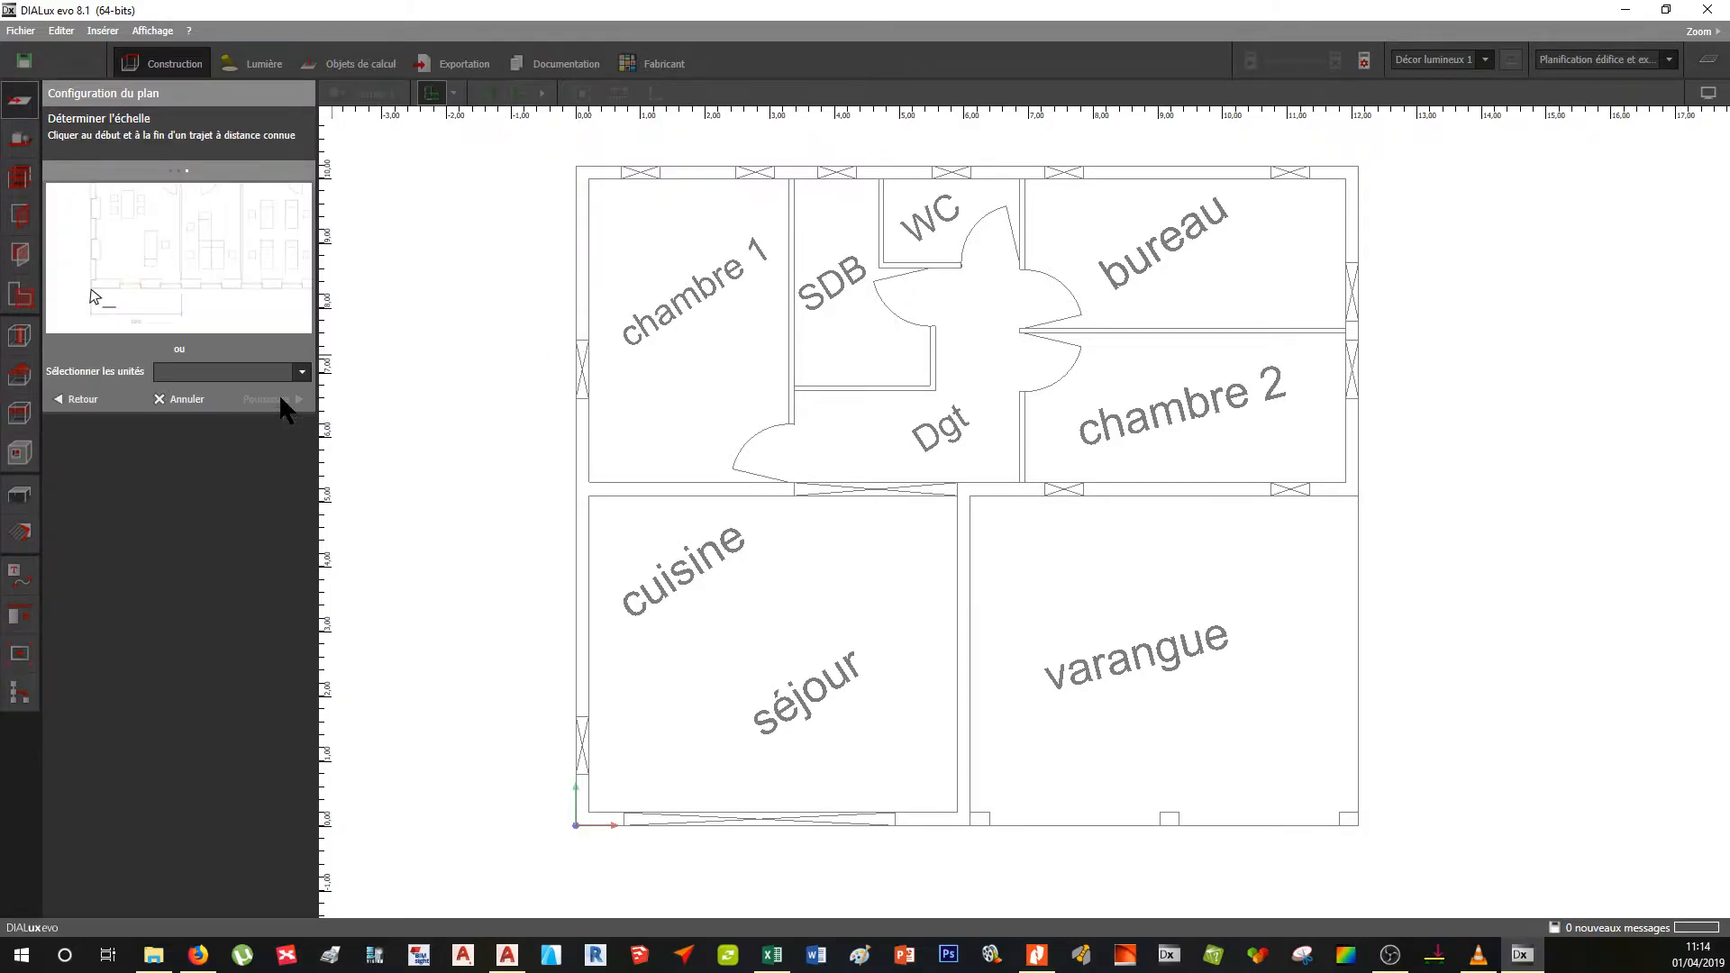
left_click(270, 370)
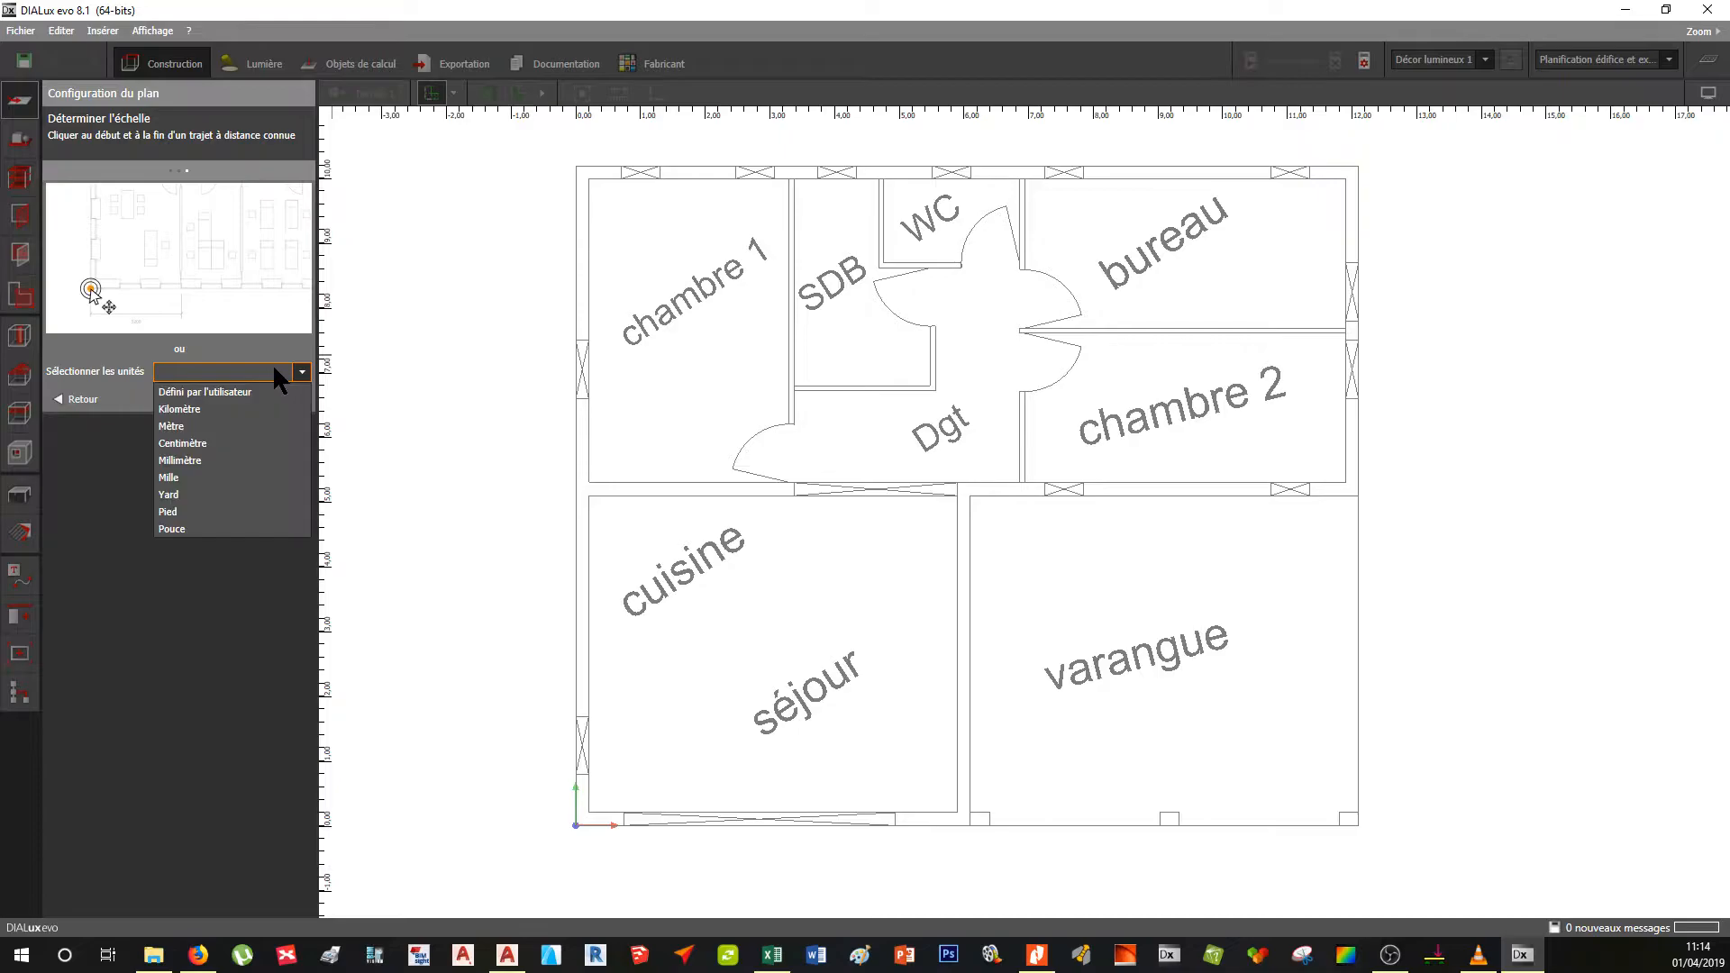
left_click(197, 426)
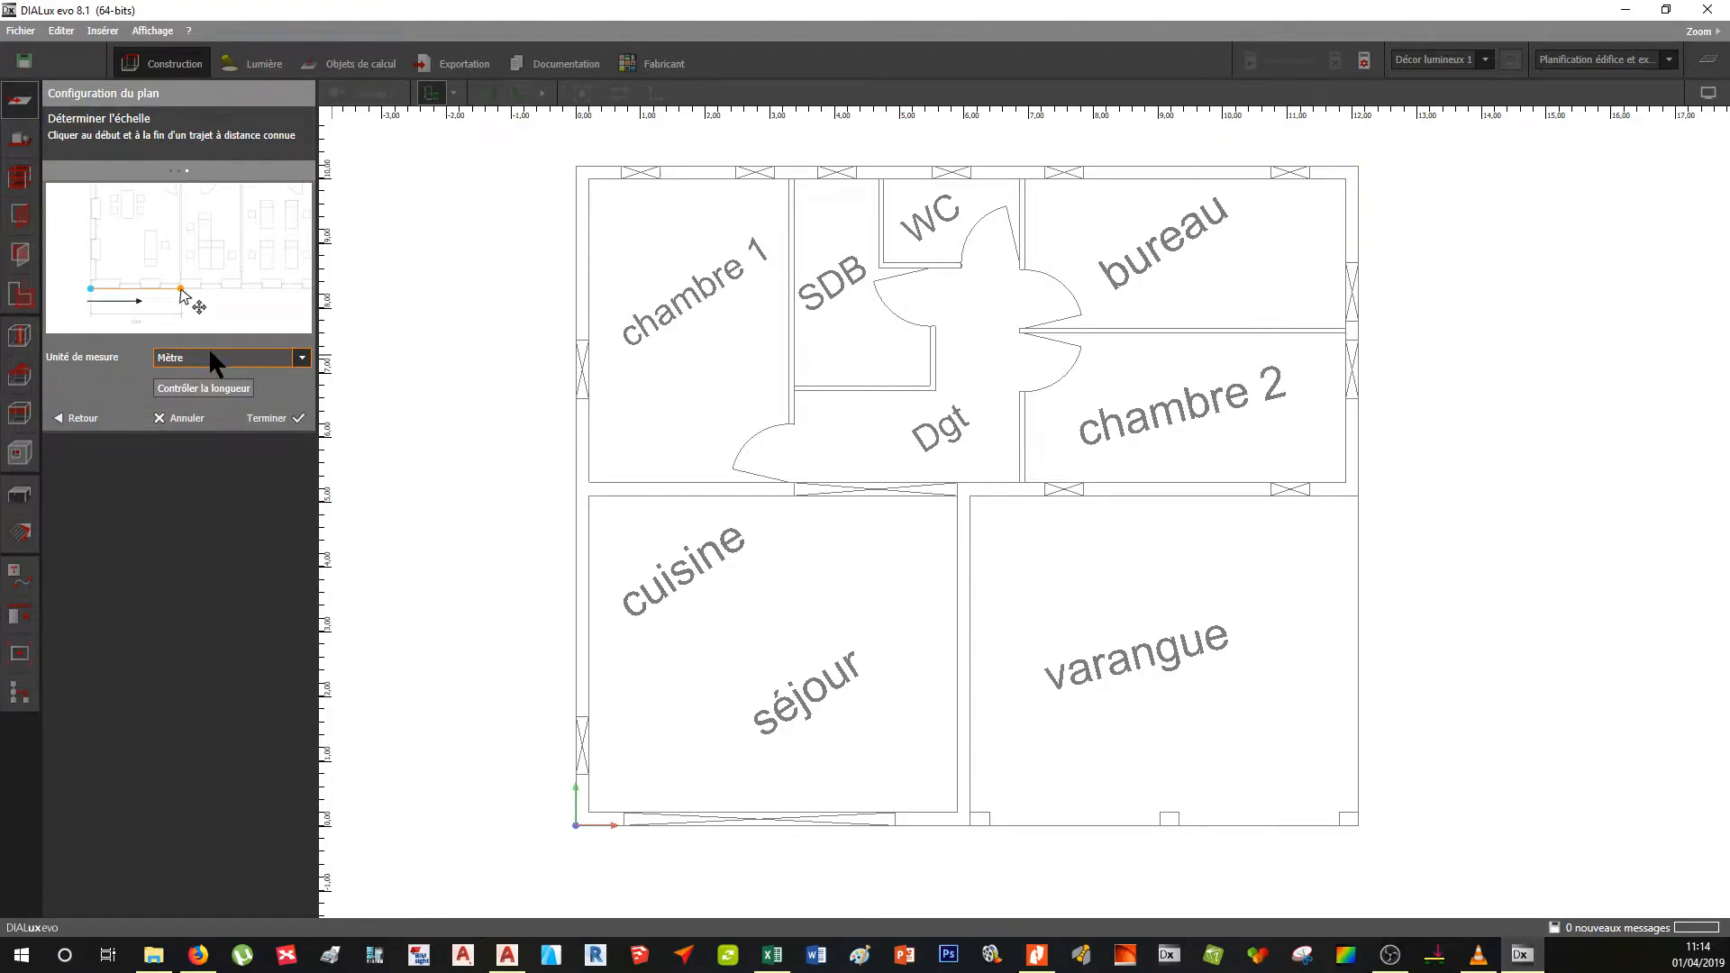
left_click(279, 418)
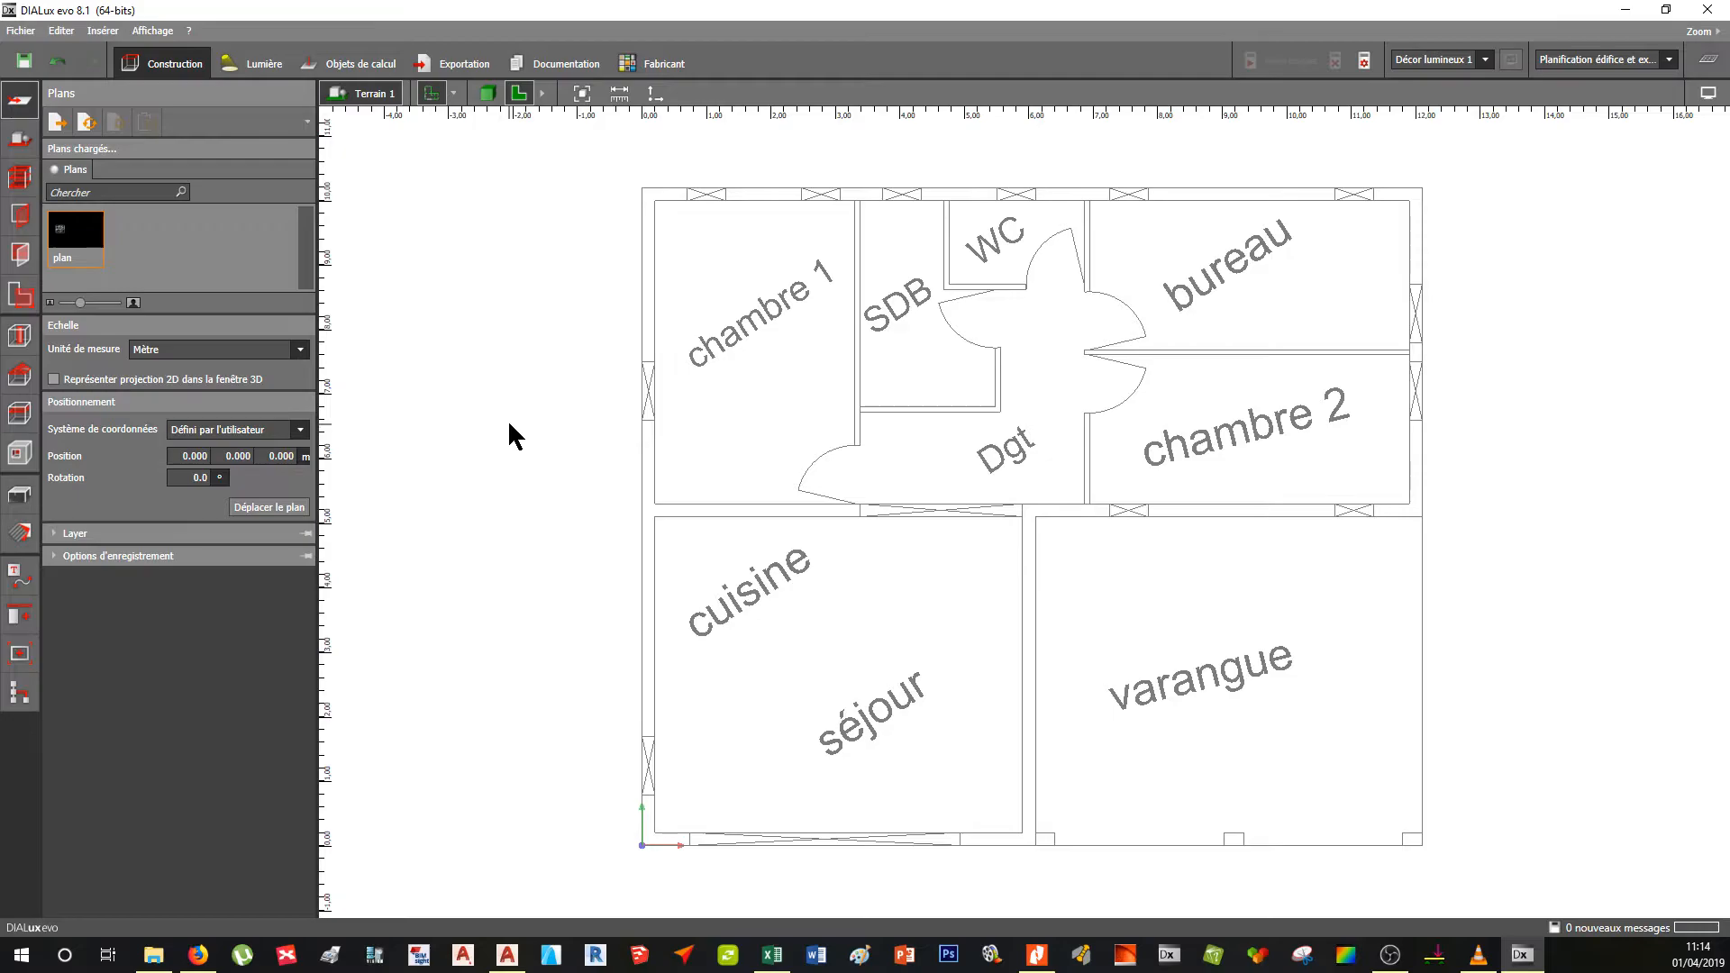
scroll(668, 314, "down", 5)
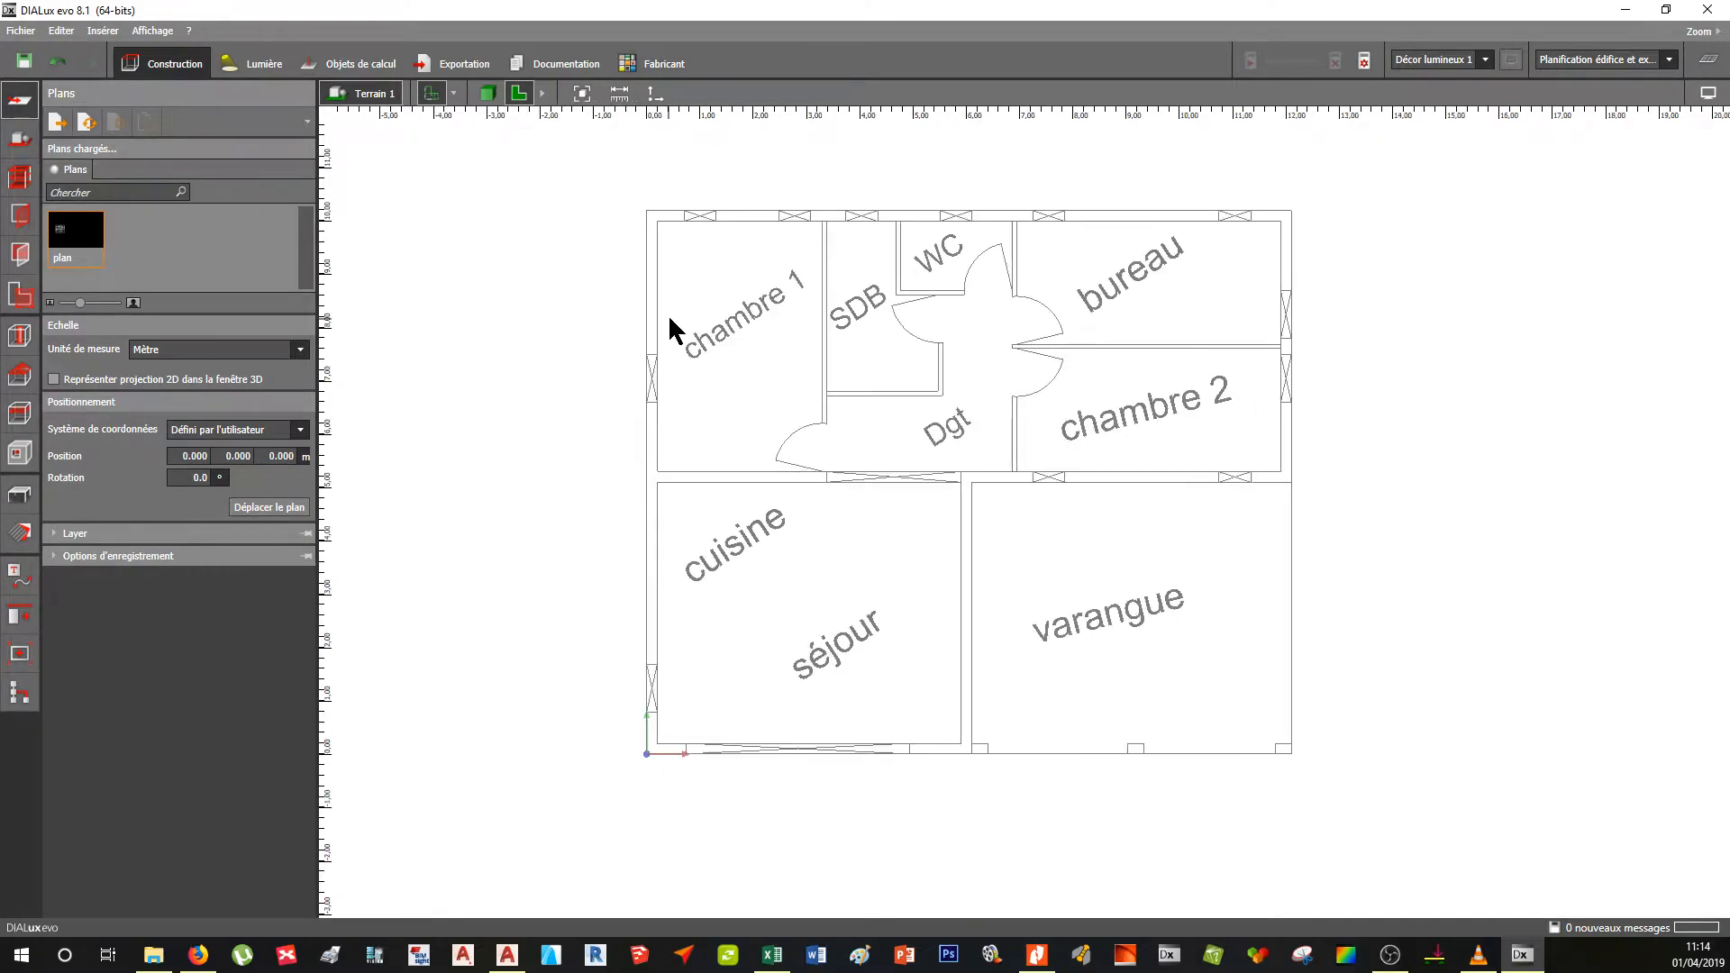
scroll(901, 350, "up", 2)
scroll(780, 357, "up", 1)
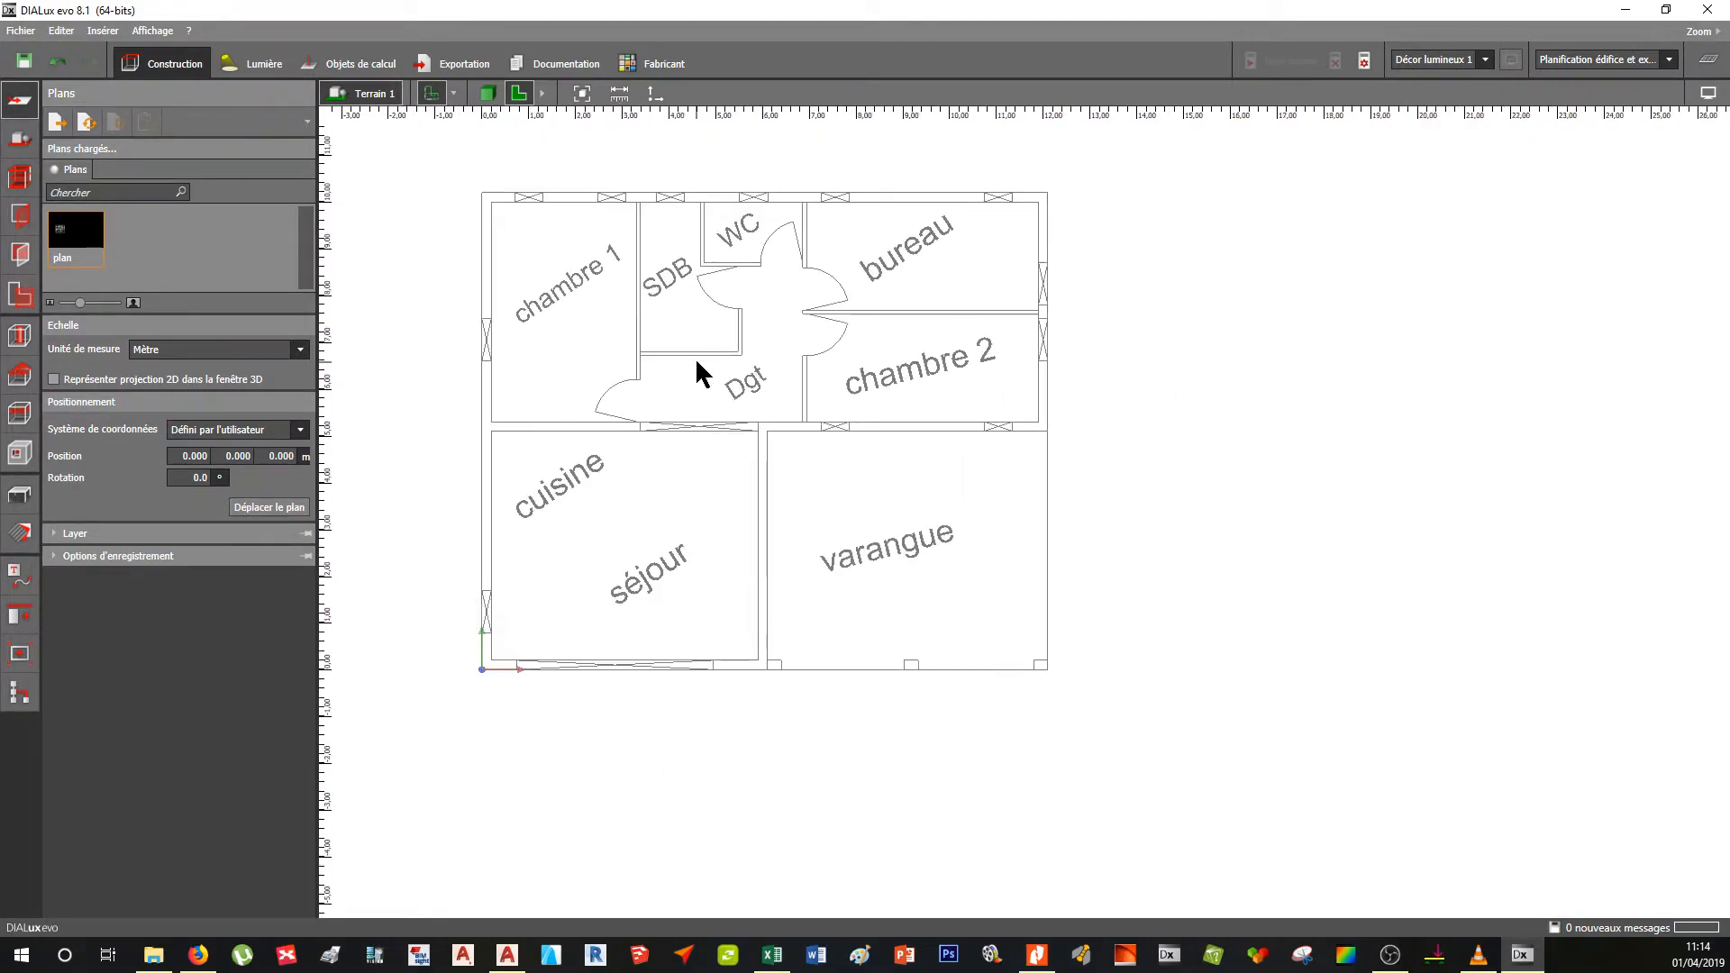
scroll(772, 436, "up", 2)
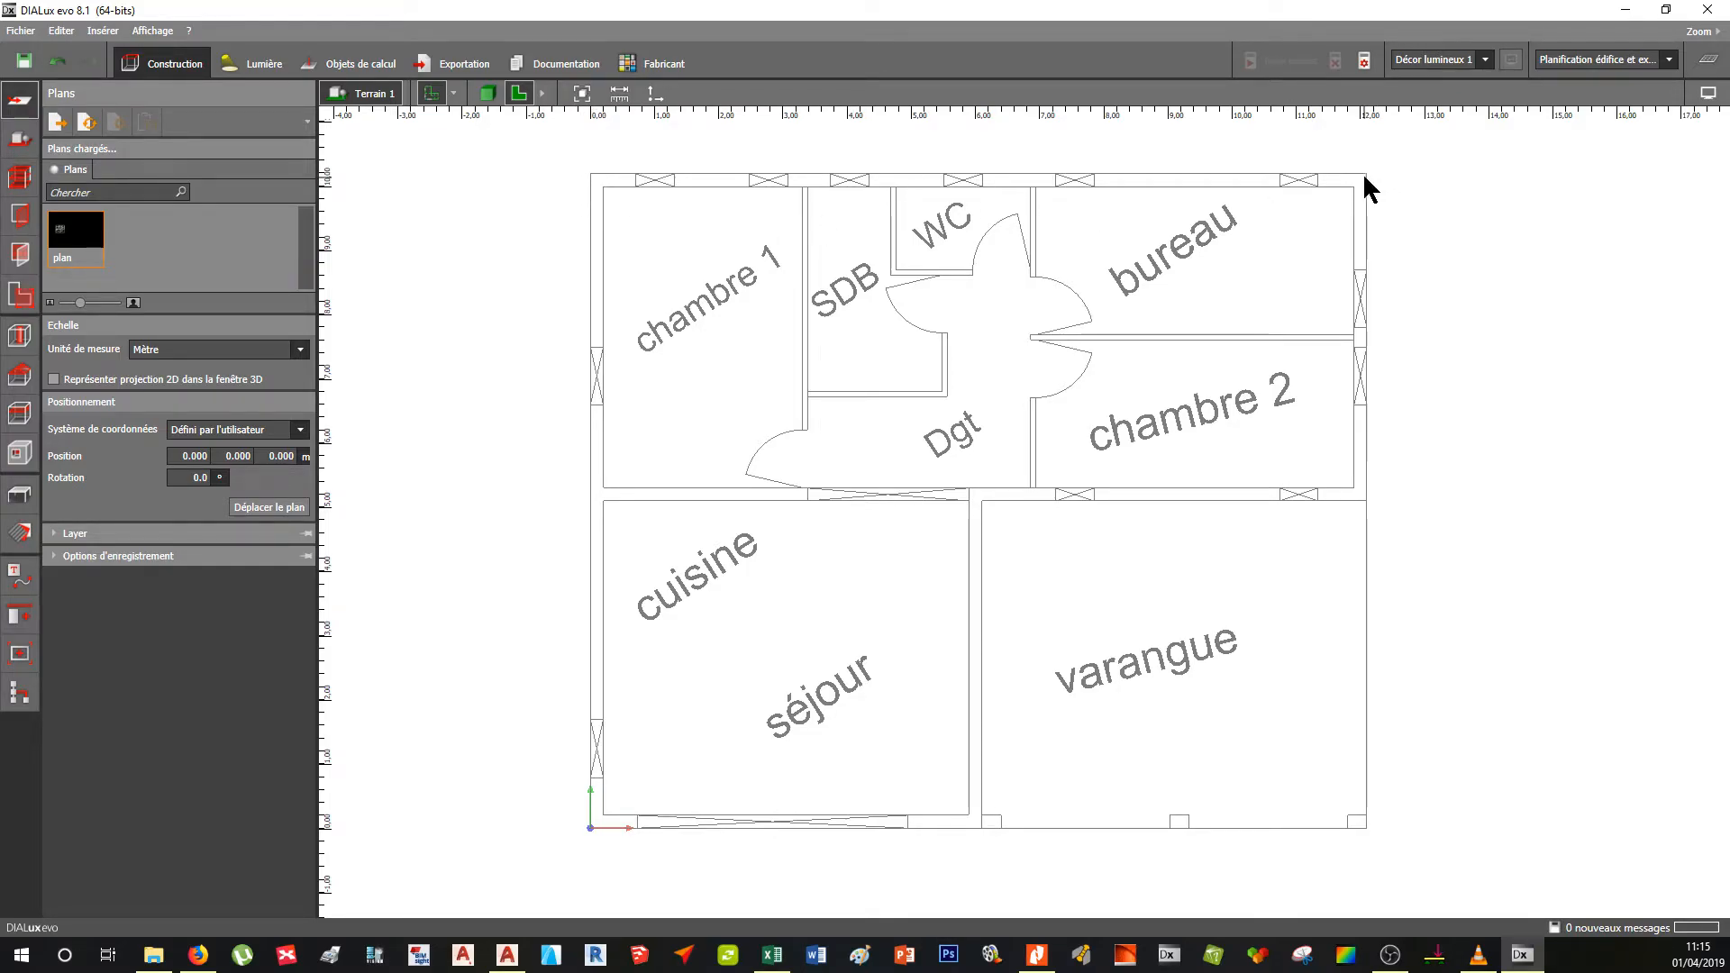
scroll(794, 565, "down", 3)
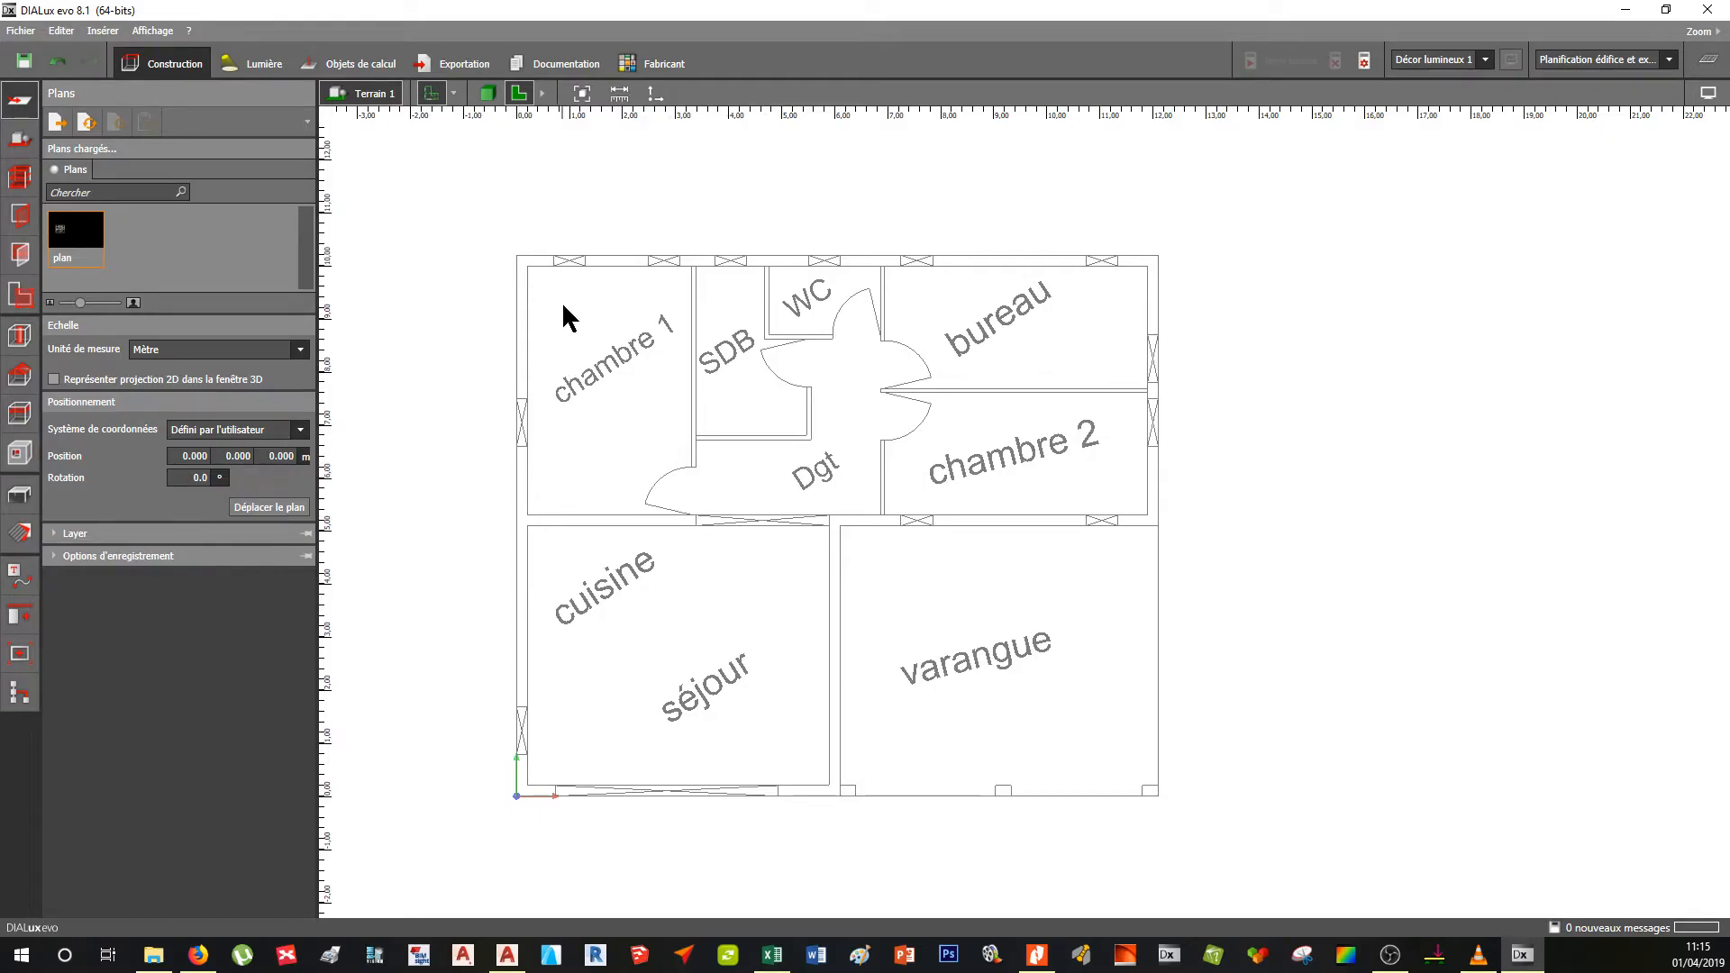
- Draw a new building by tracing the plan's outer walls as a closed 12.100 m by 10.200 m rectangular contour
left_click(18, 141)
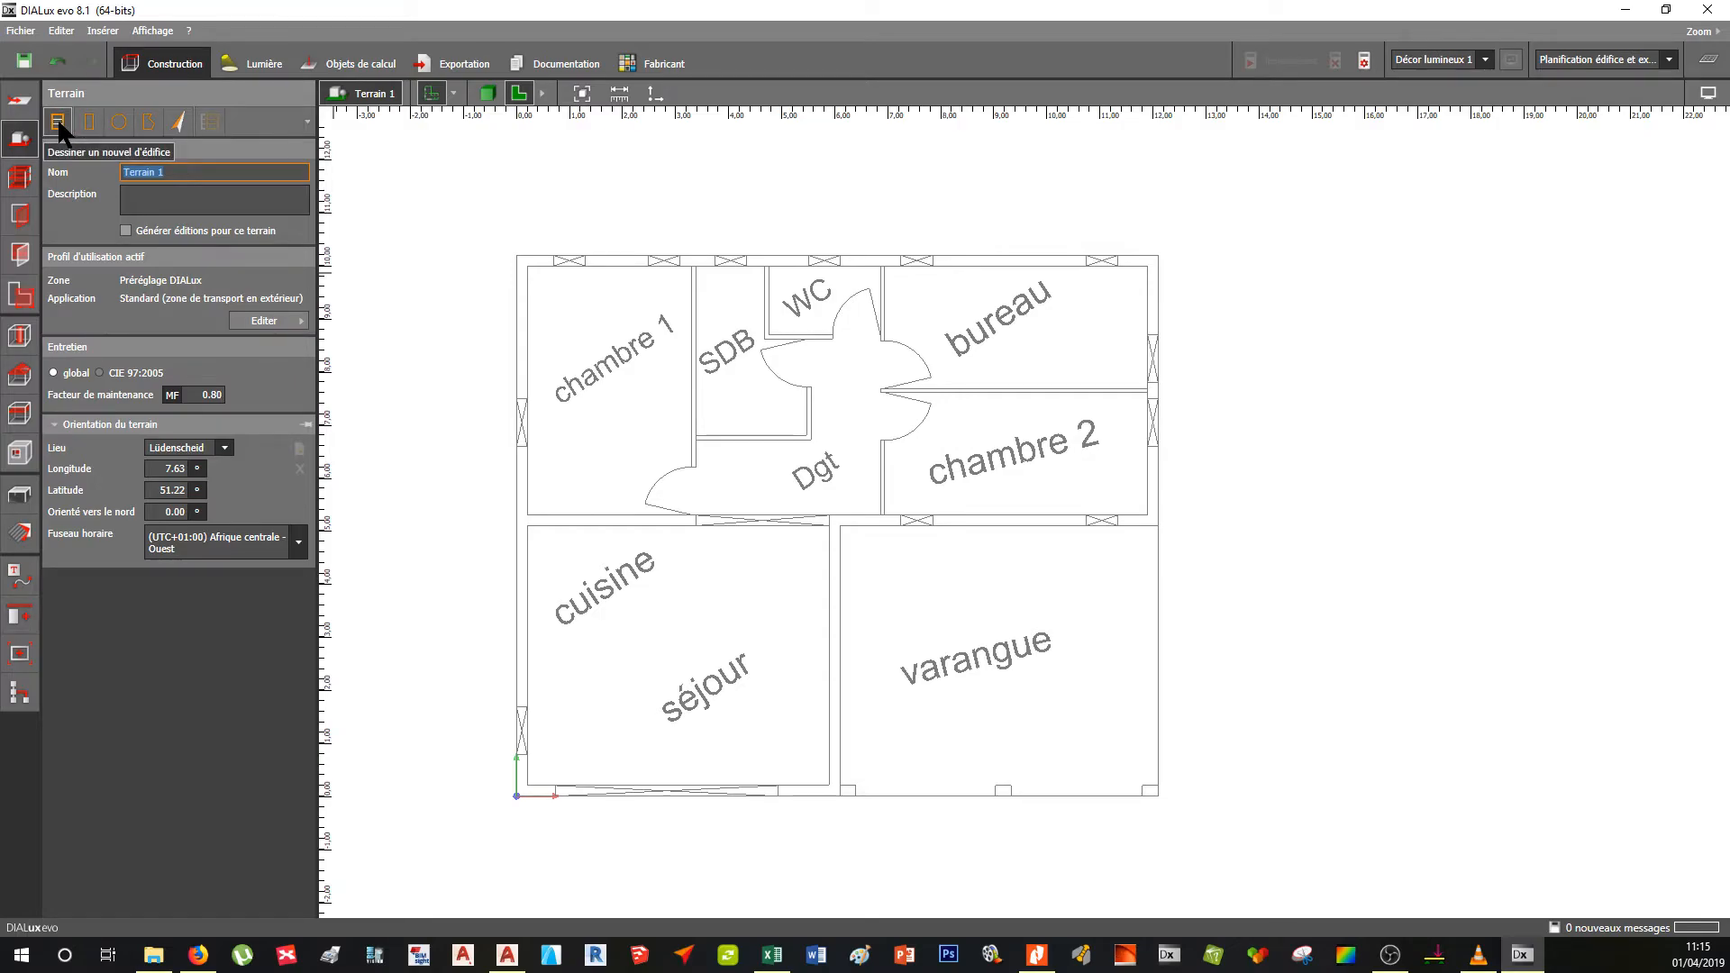
left_click(57, 119)
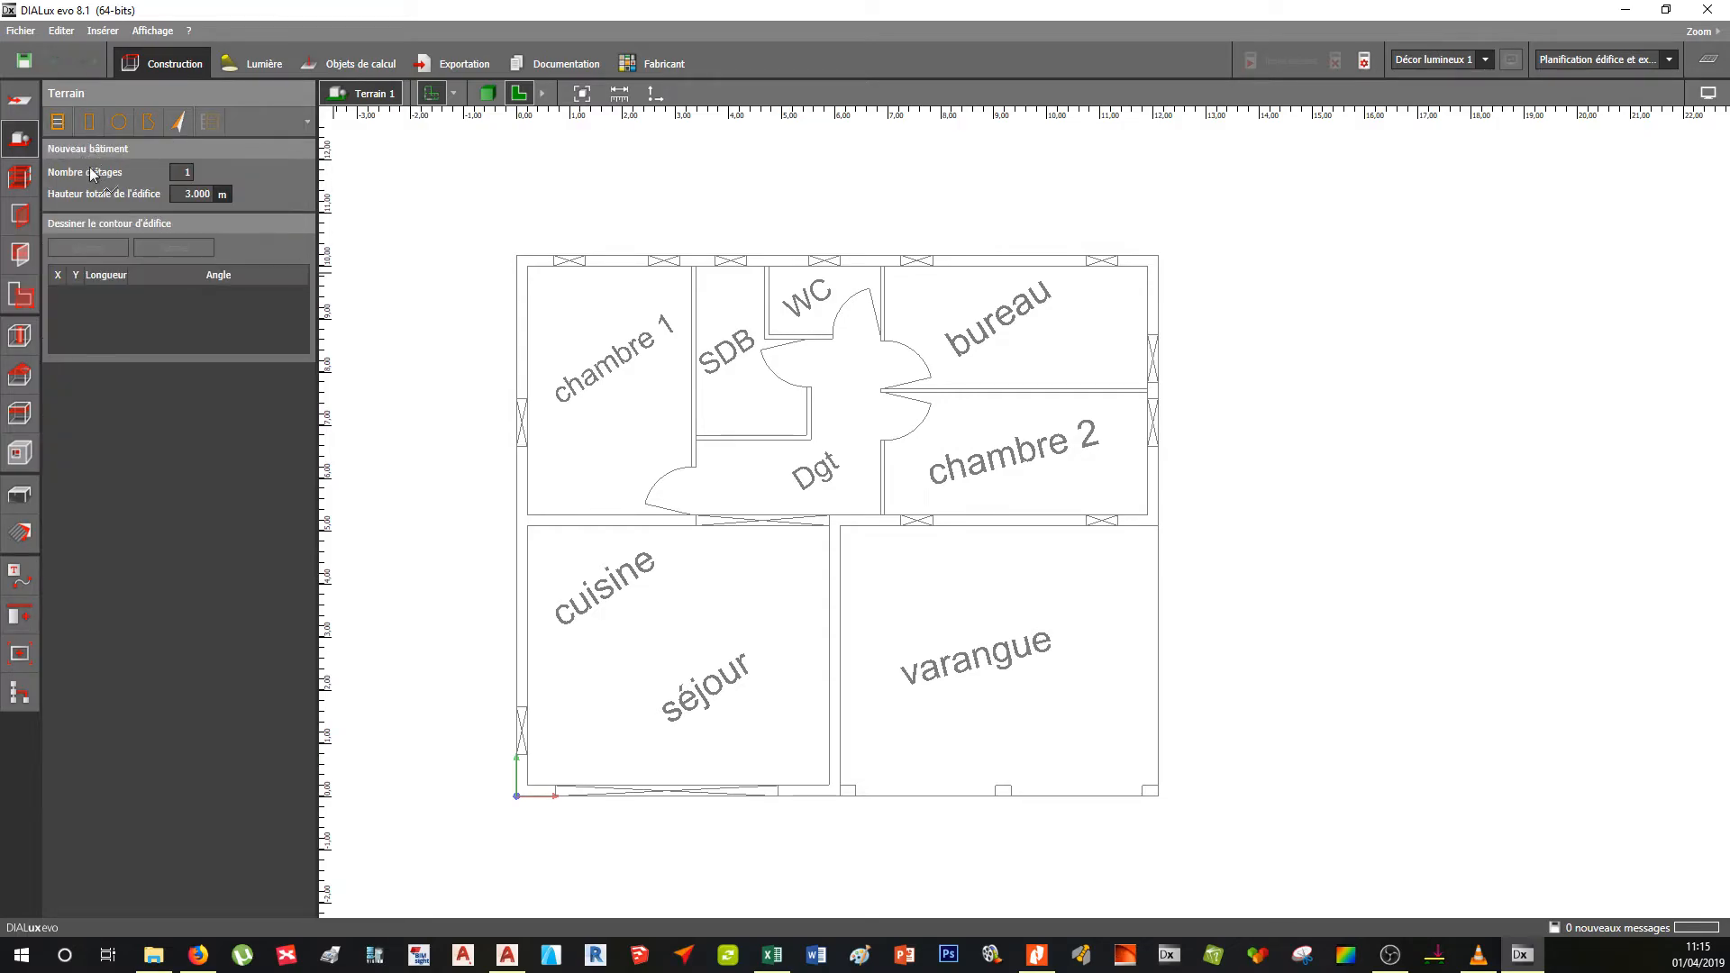
left_click(516, 255)
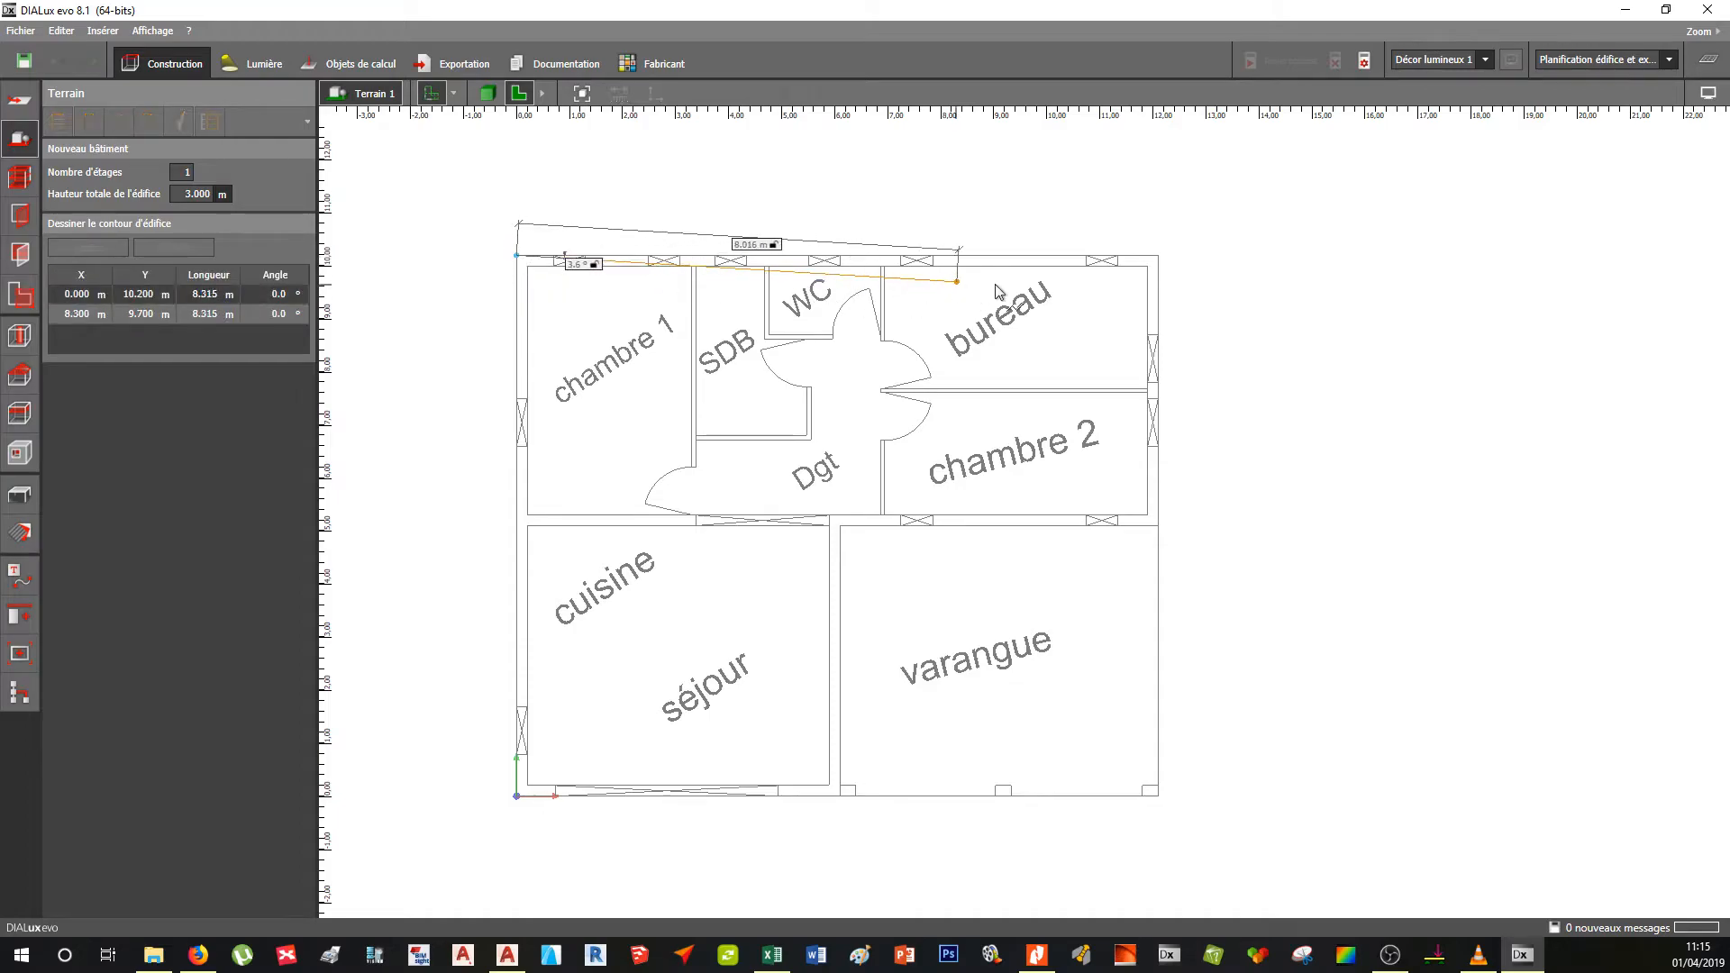
left_click(1160, 255)
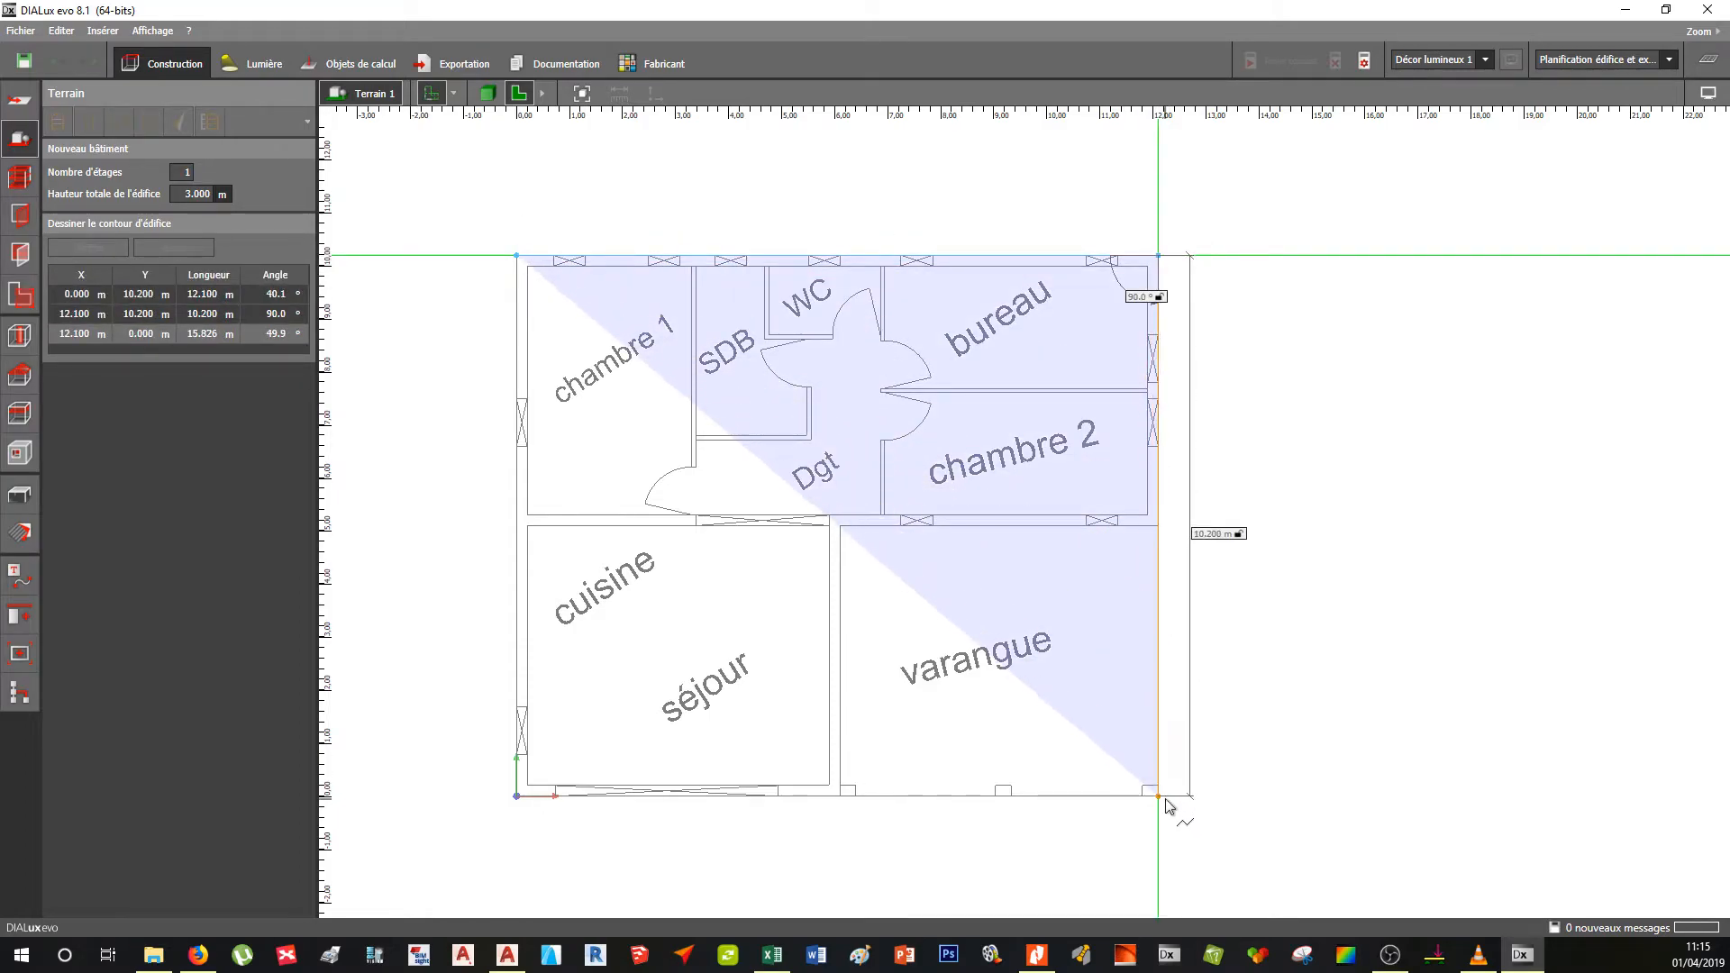
scroll(1166, 802, "up", 3)
scroll(1167, 802, "up", 3)
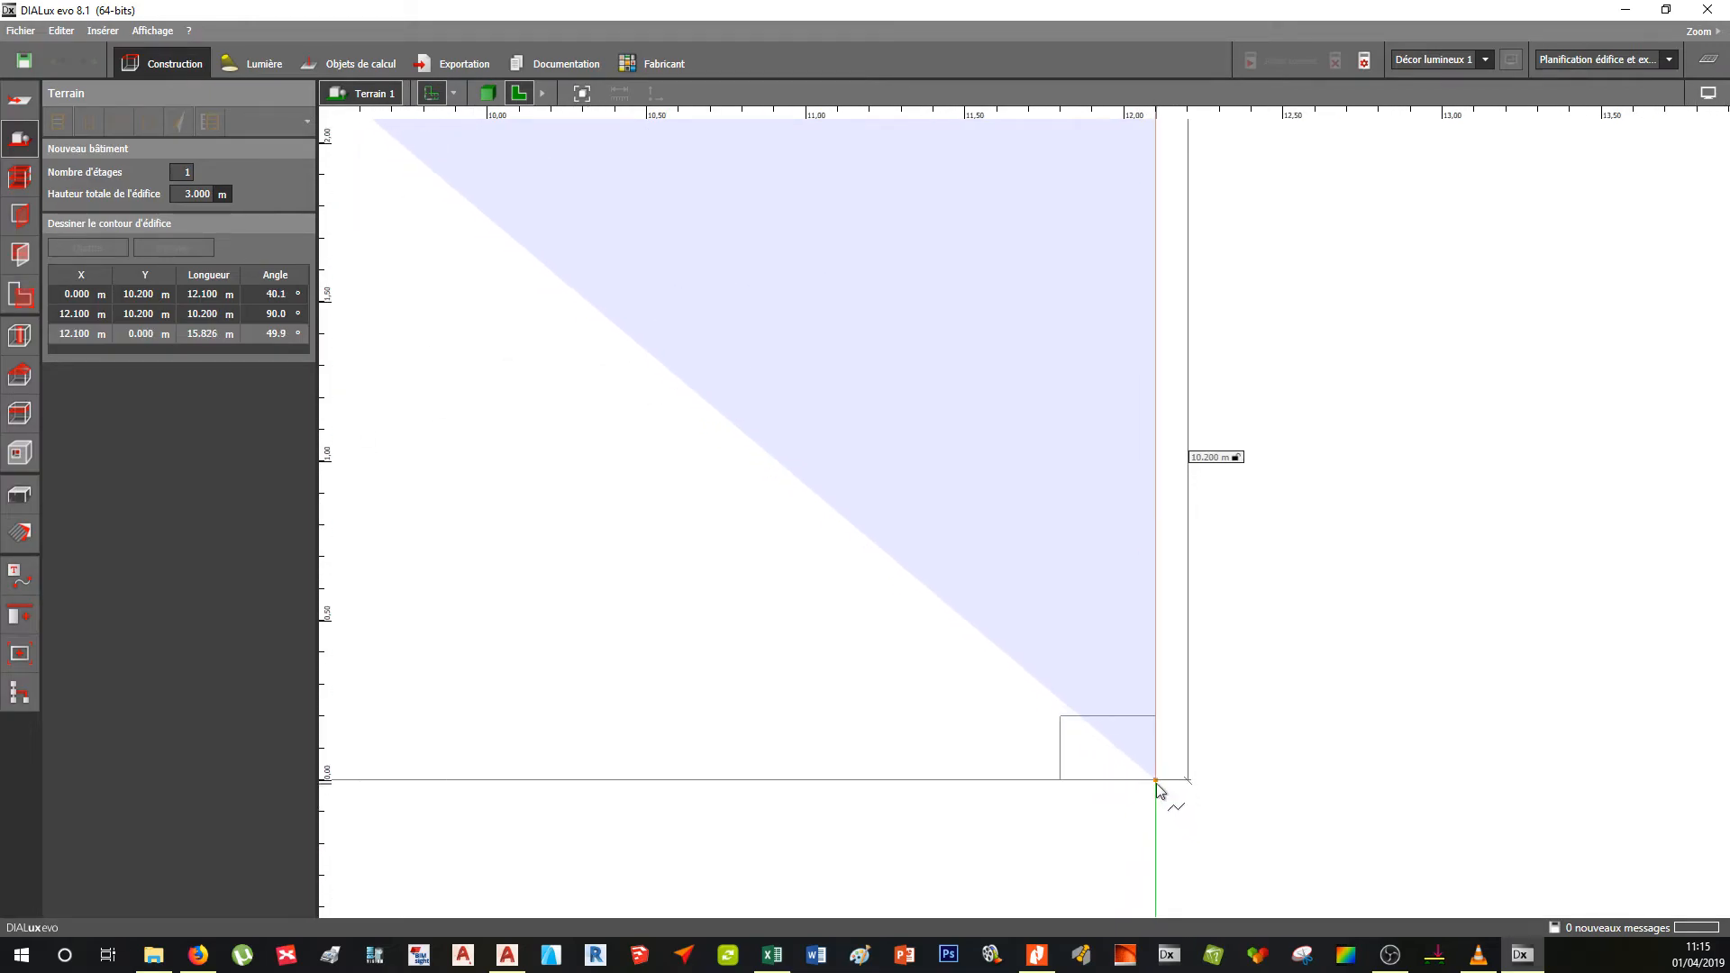
left_click(1157, 783)
scroll(1157, 782, "down", 6)
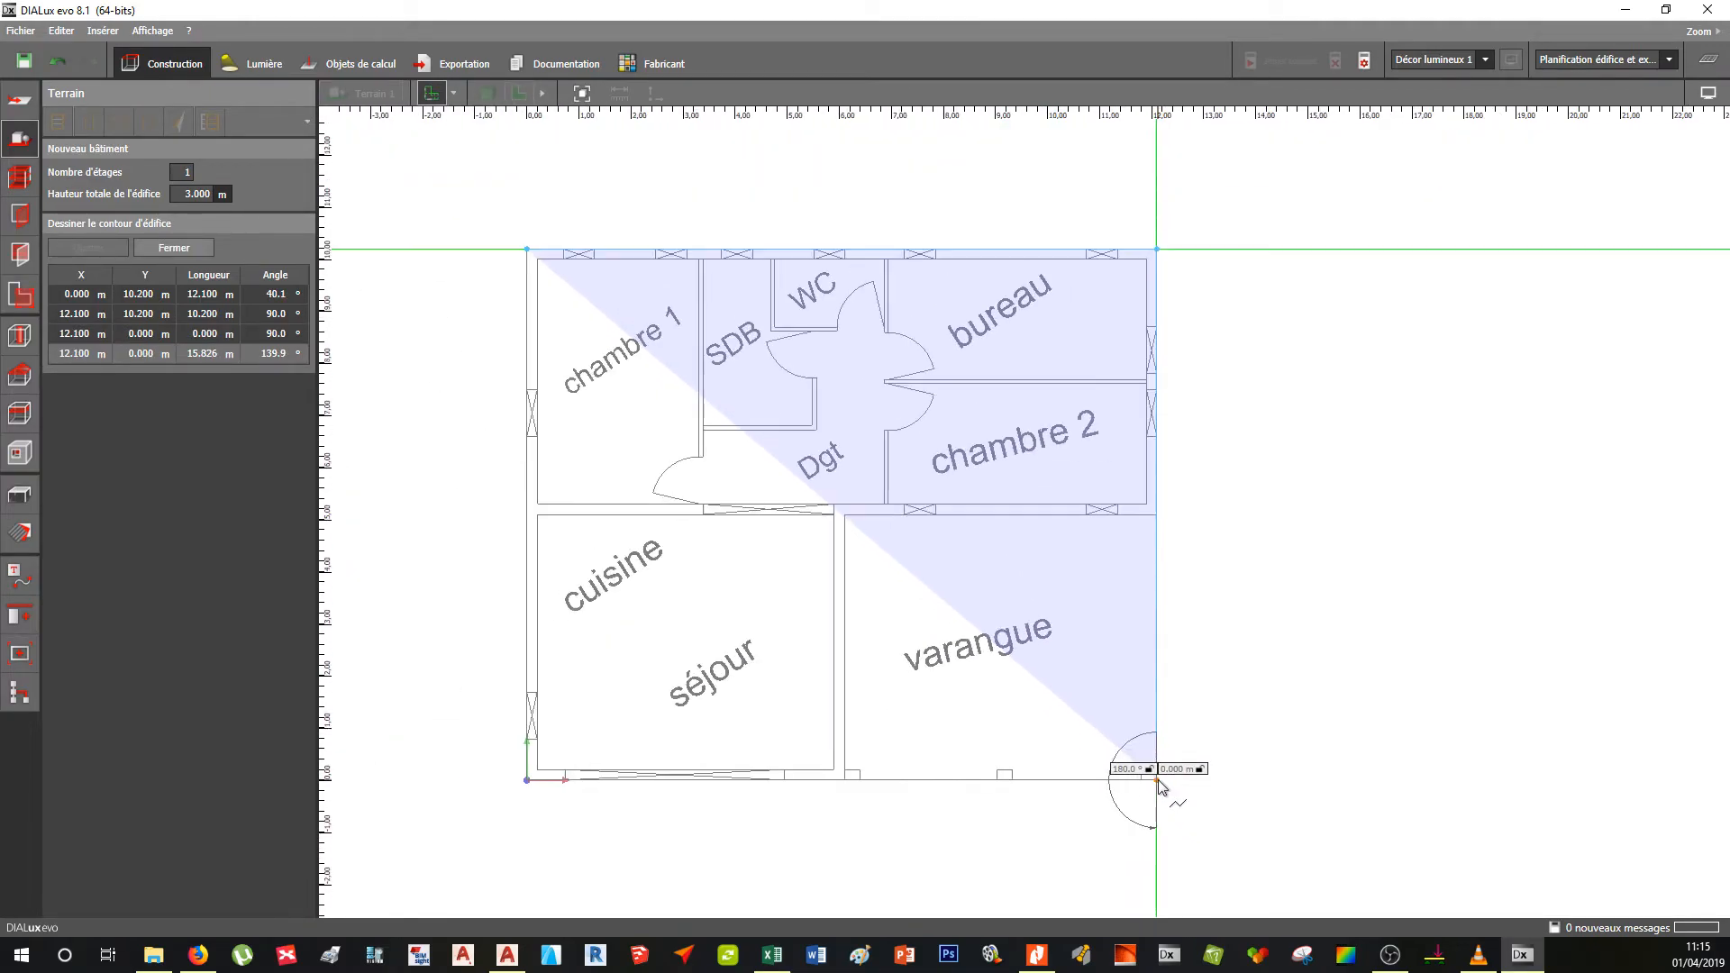
scroll(522, 782, "up", 6)
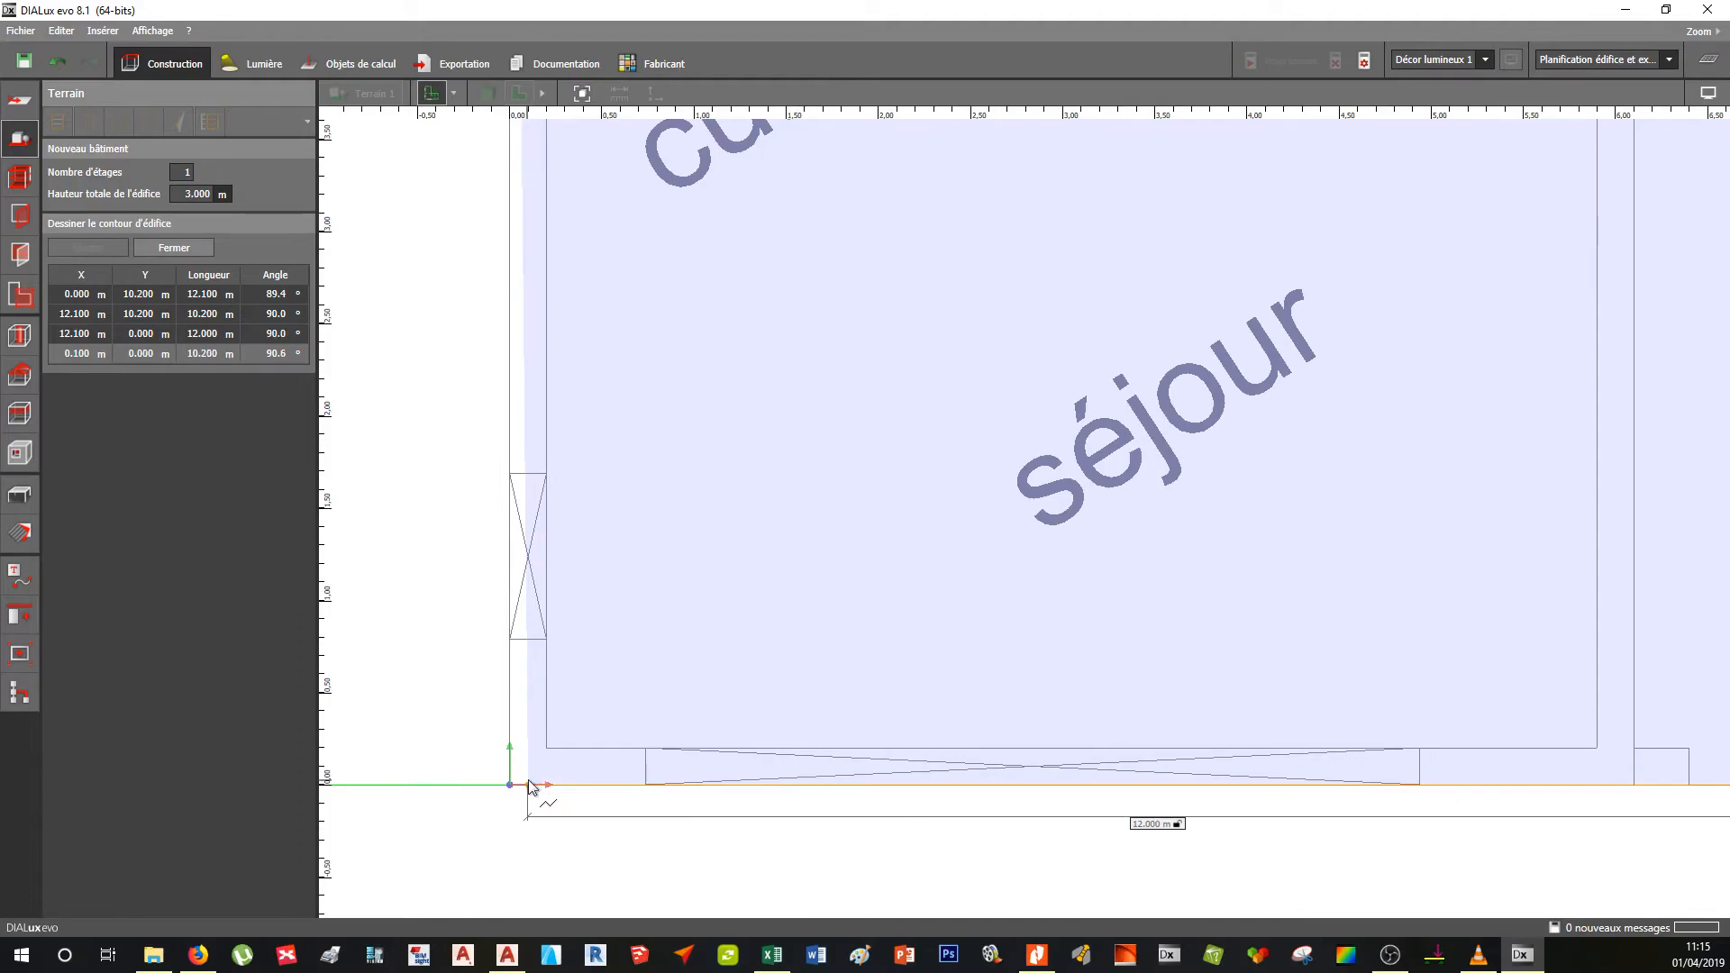
left_click(511, 785)
scroll(667, 662, "down", 6)
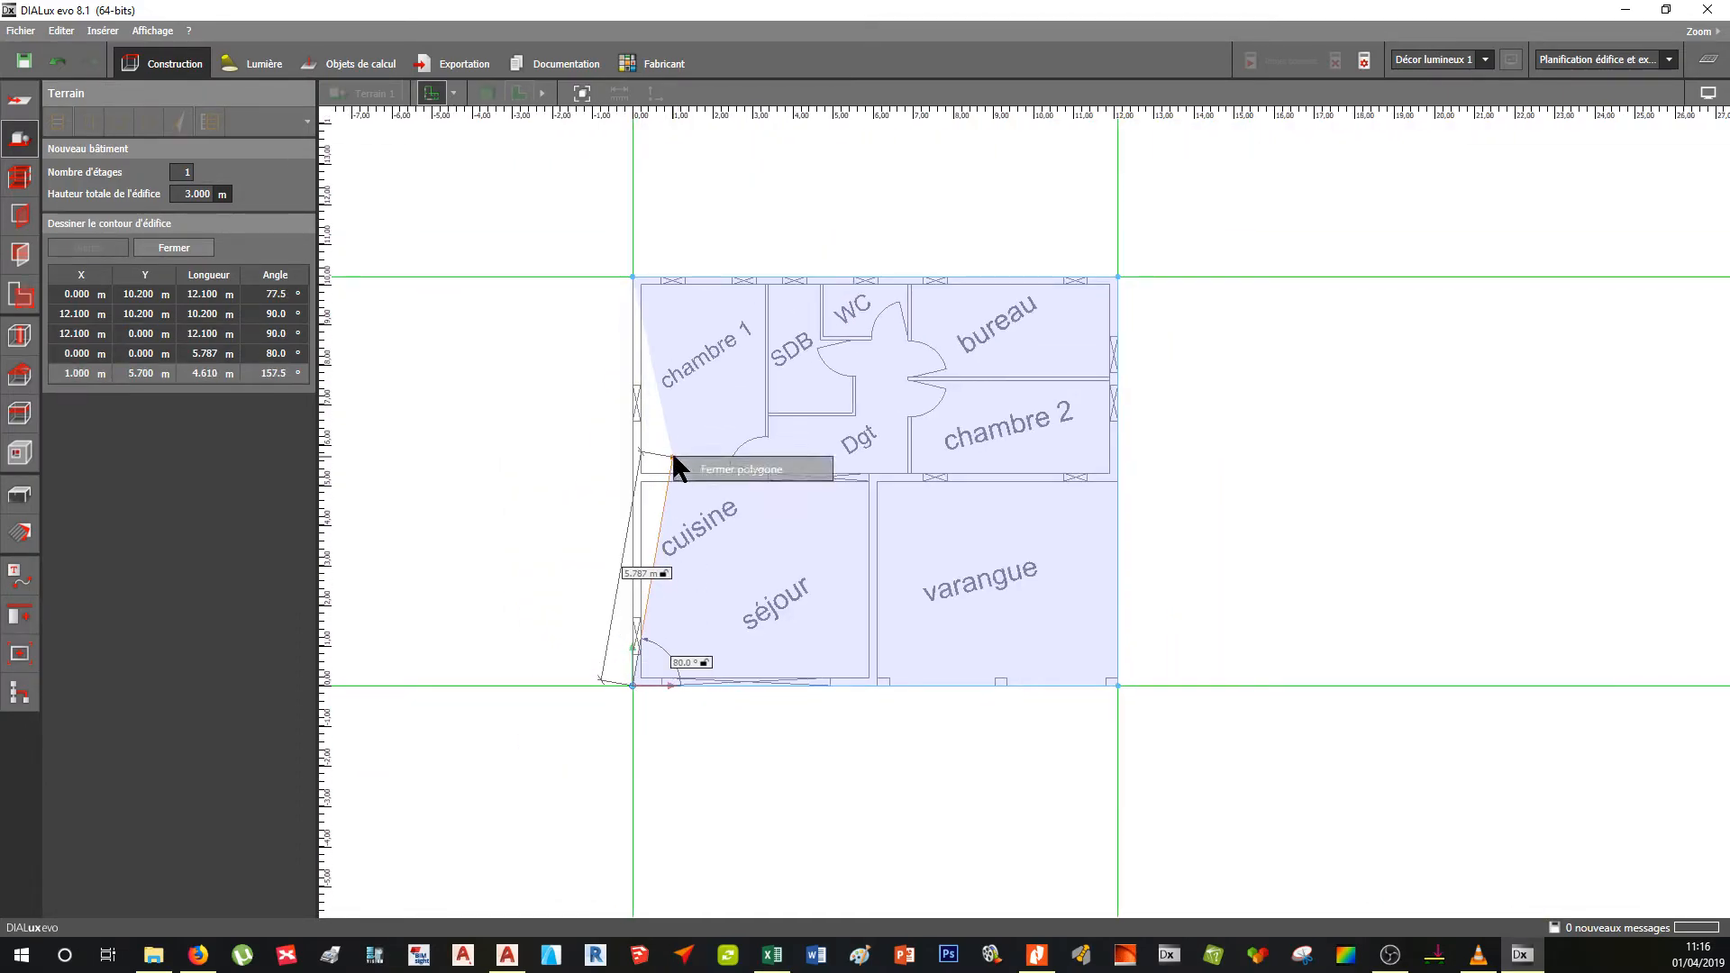
left_click(727, 473)
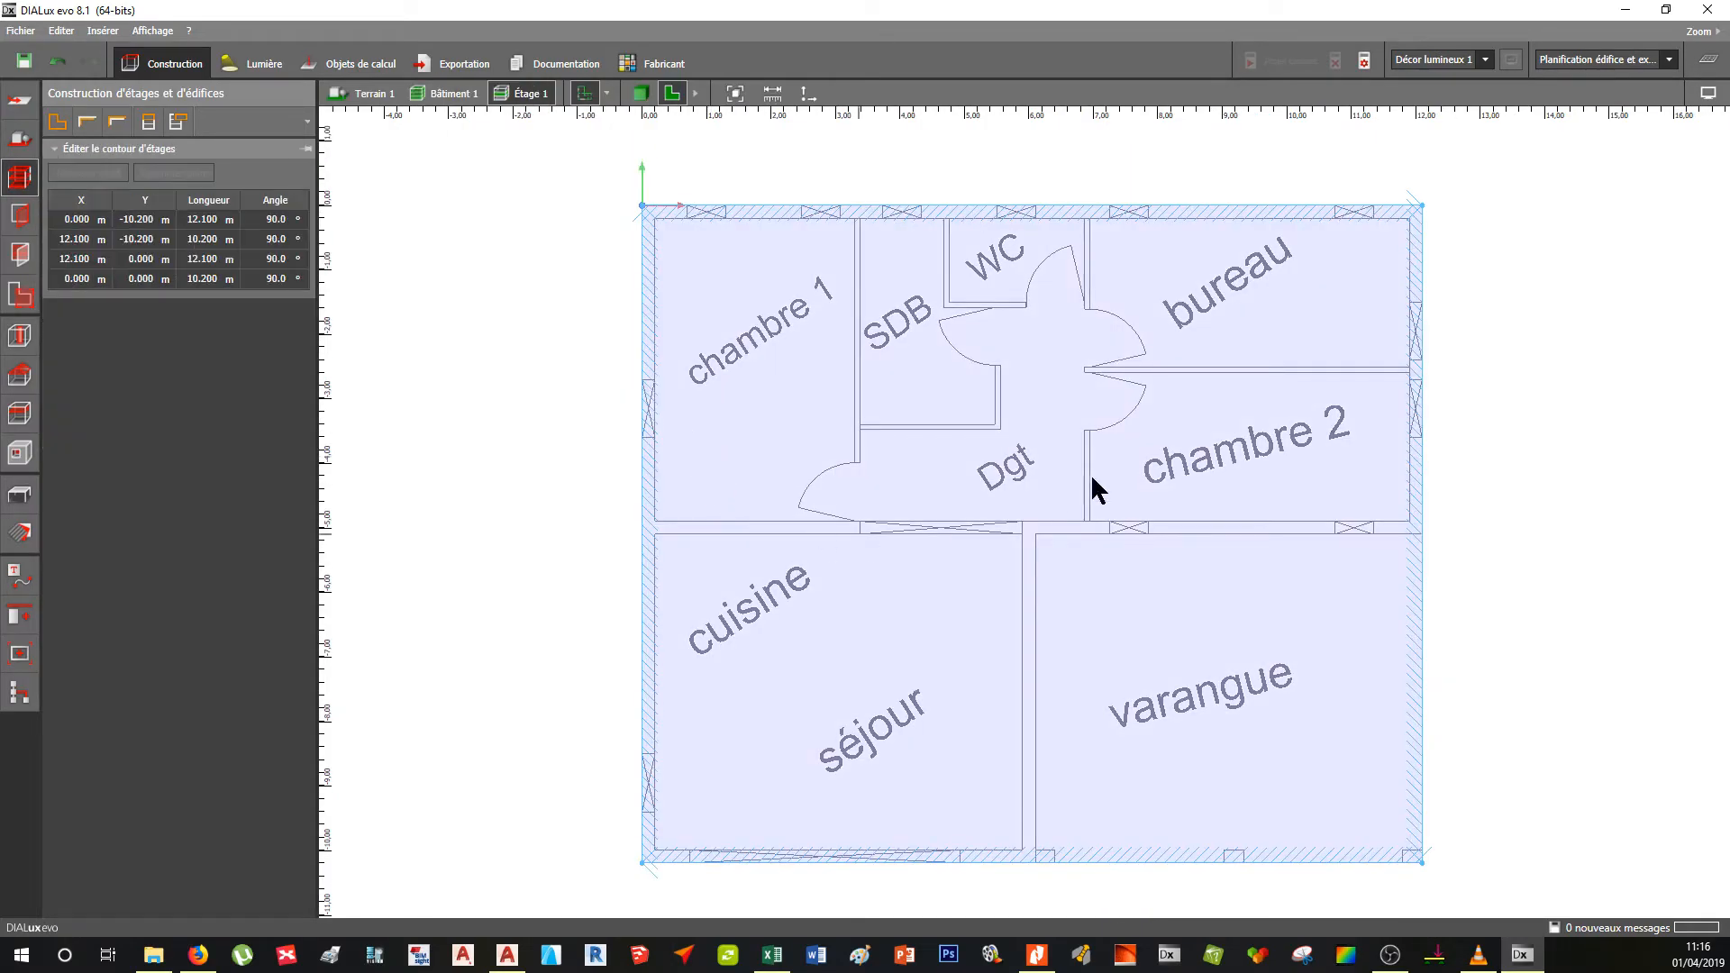
- Examine the building volume in 3D from several angles and return to the floor plan view
scroll(758, 603, "down", 3)
middle_click_drag(935, 625, 860, 553)
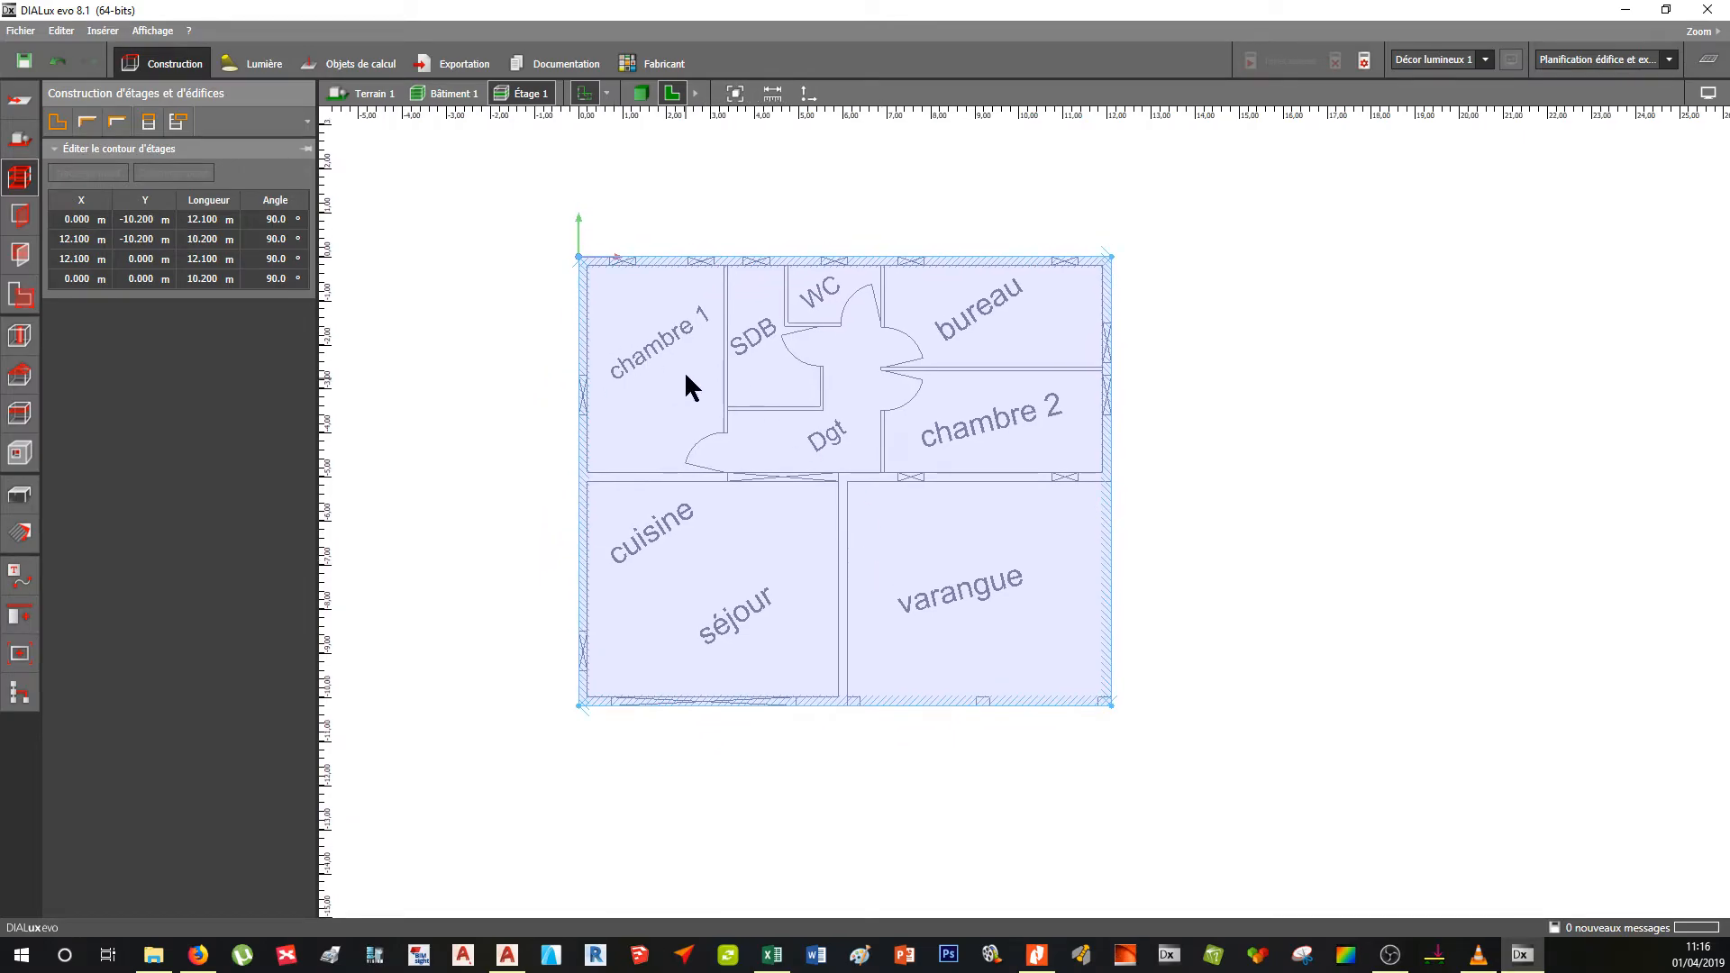
left_click(646, 94)
scroll(874, 453, "down", 3)
middle_click_drag(901, 522, 820, 533)
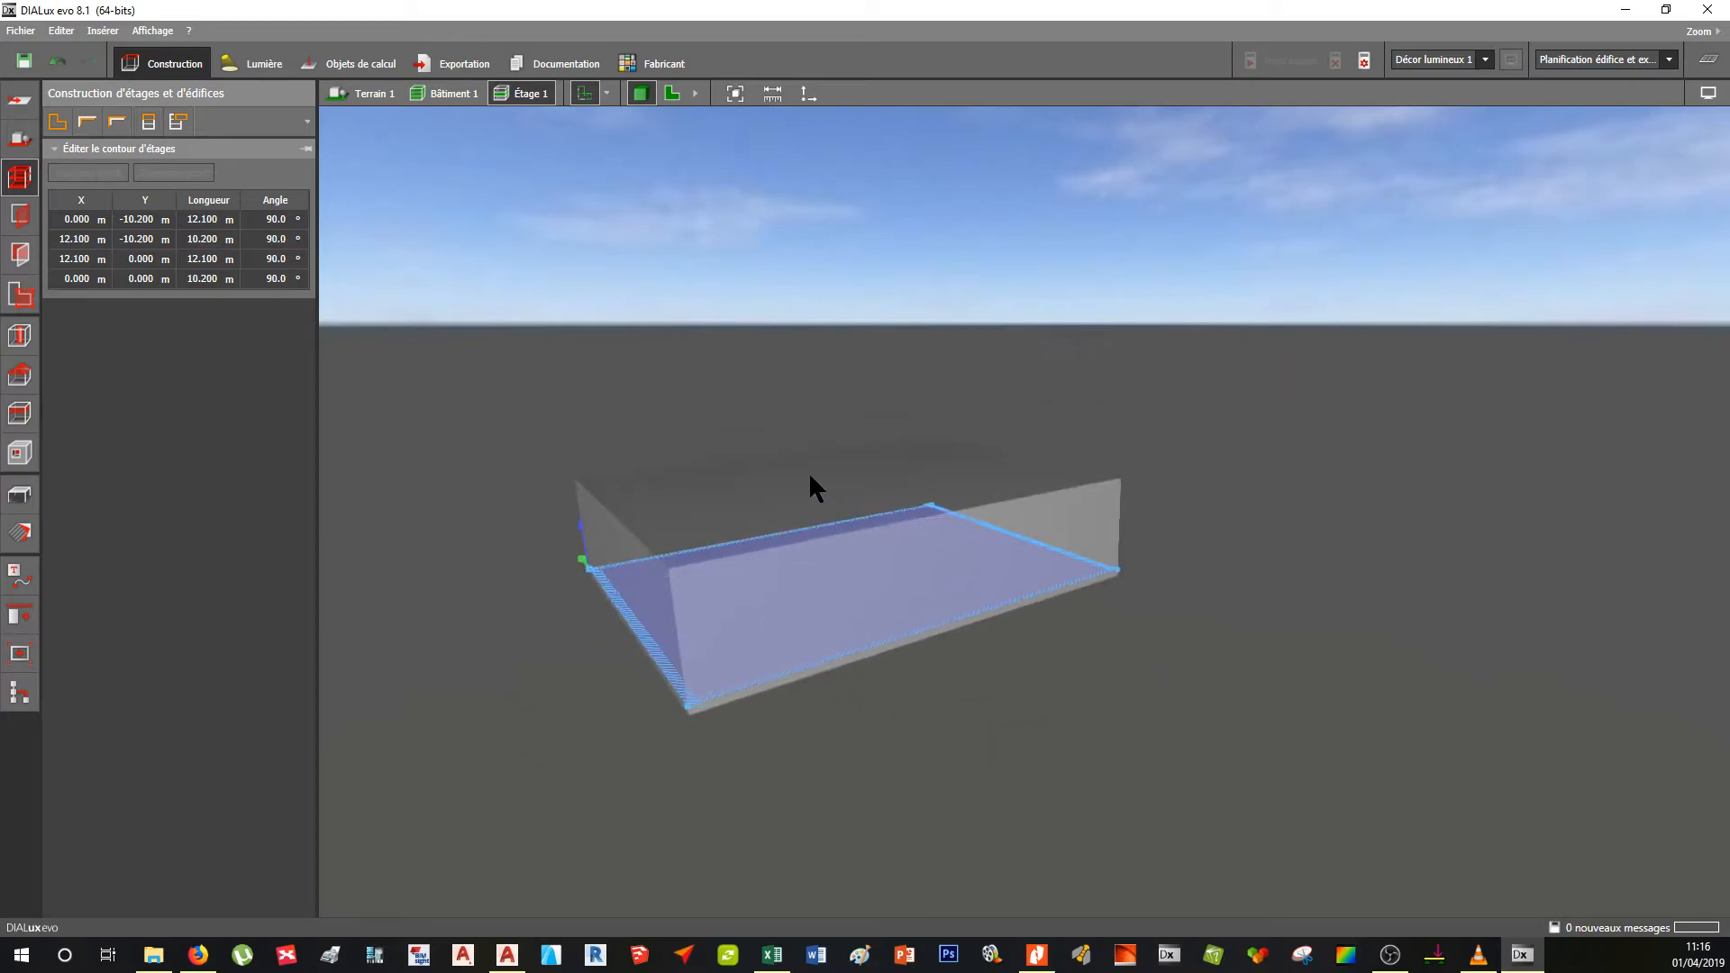
left_click(672, 91)
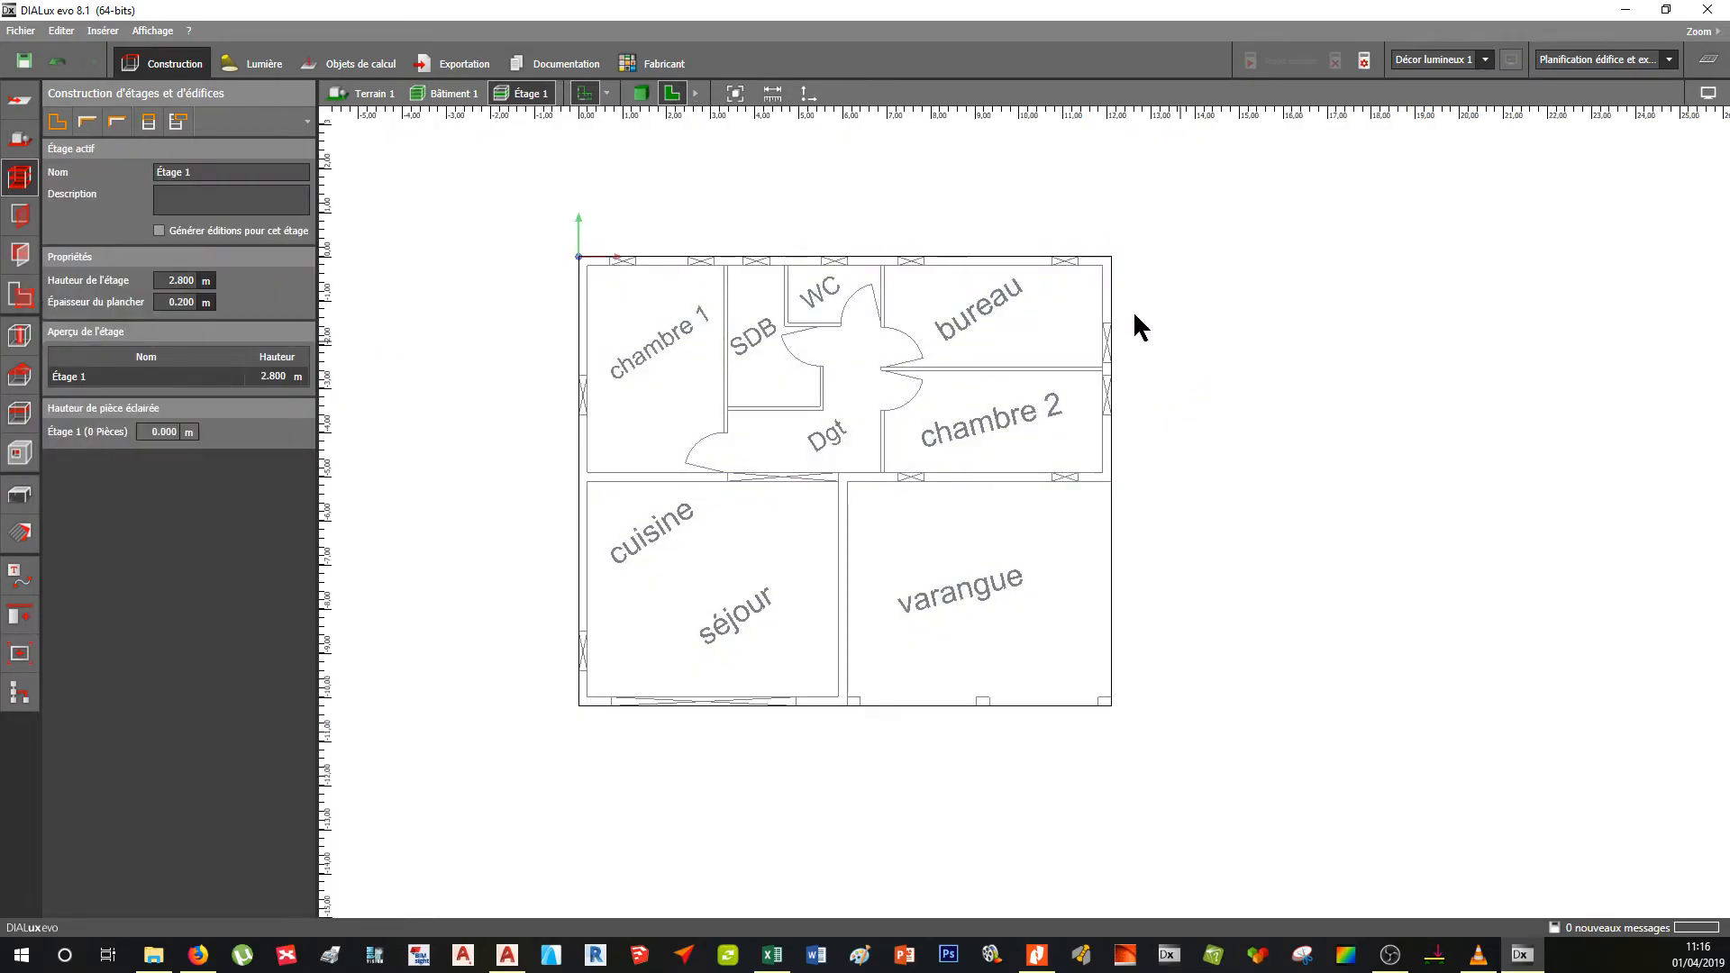
left_click(641, 92)
middle_click_drag(791, 548, 864, 546)
scroll(868, 511, "up", 5)
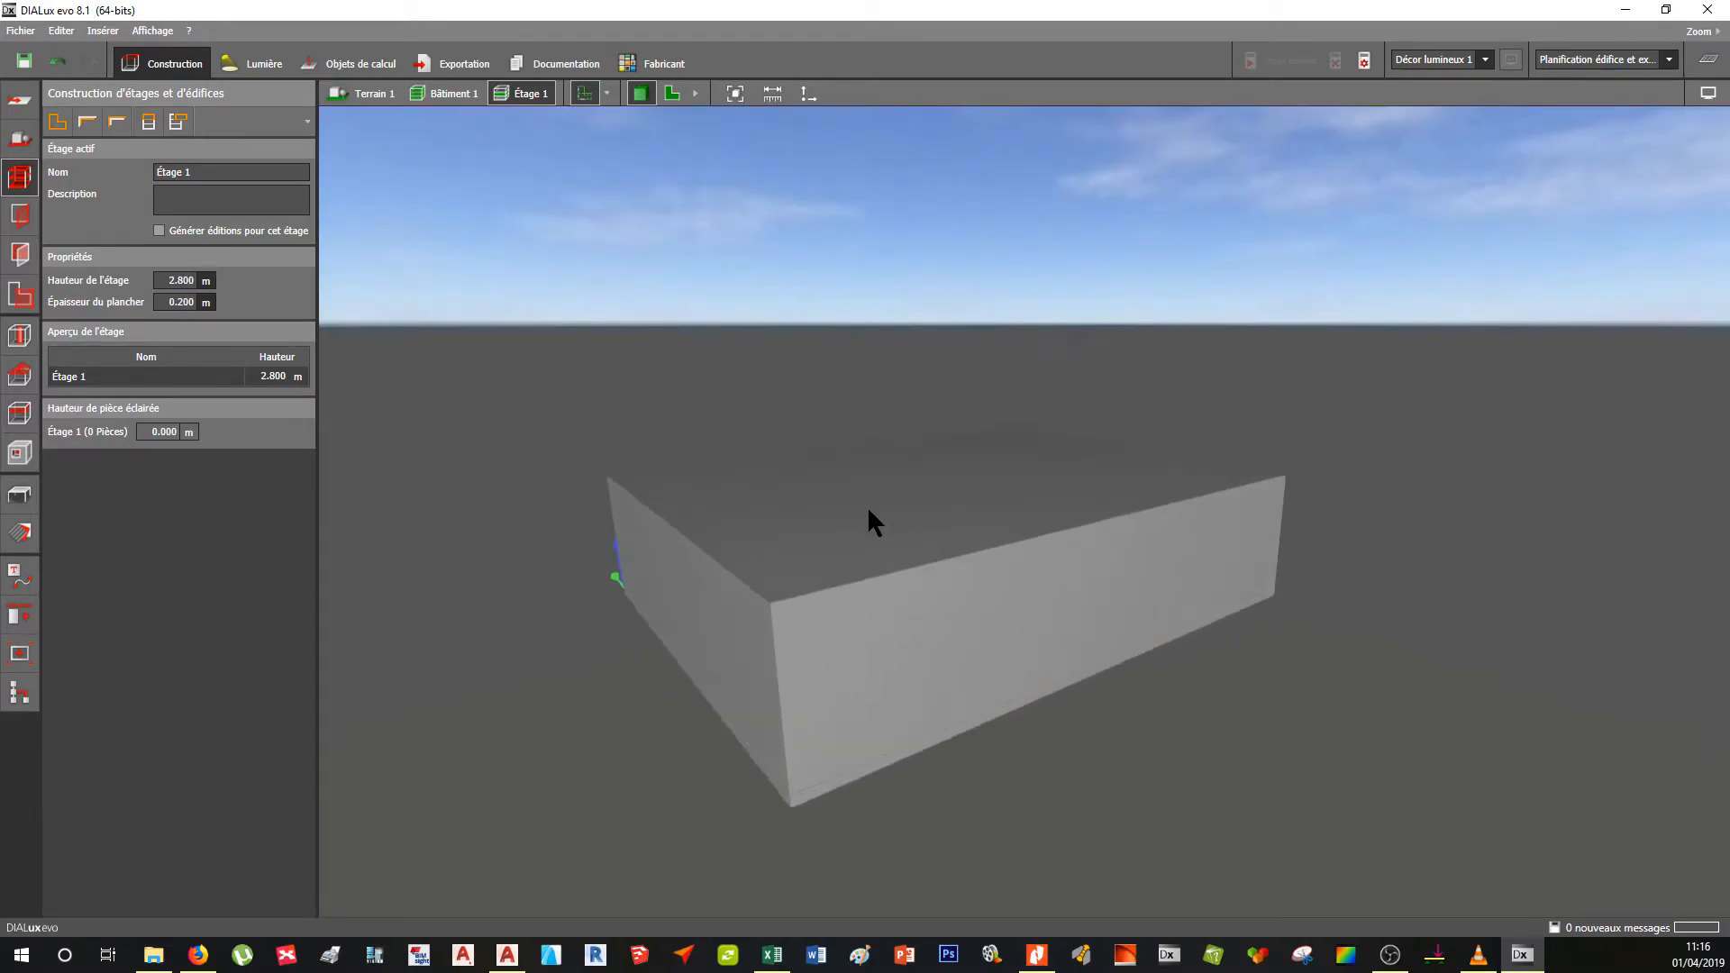
scroll(868, 511, "down", 5)
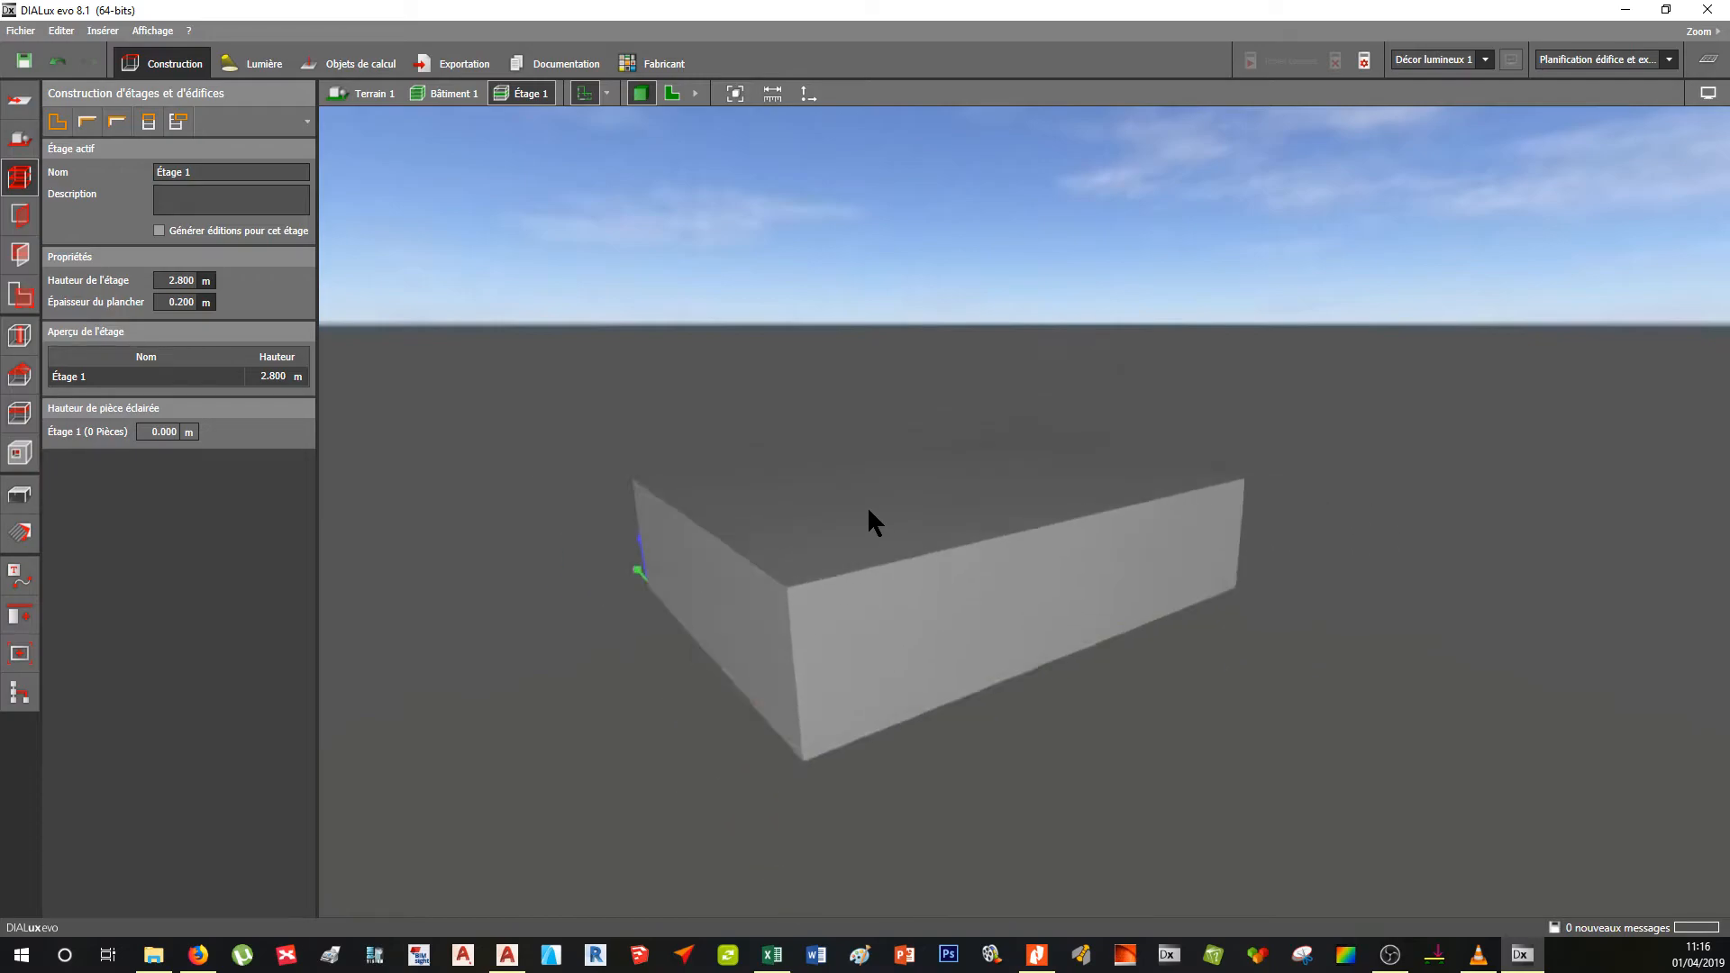
scroll(866, 505, "down", 3)
left_click_drag(867, 505, 935, 471)
scroll(862, 490, "up", 5)
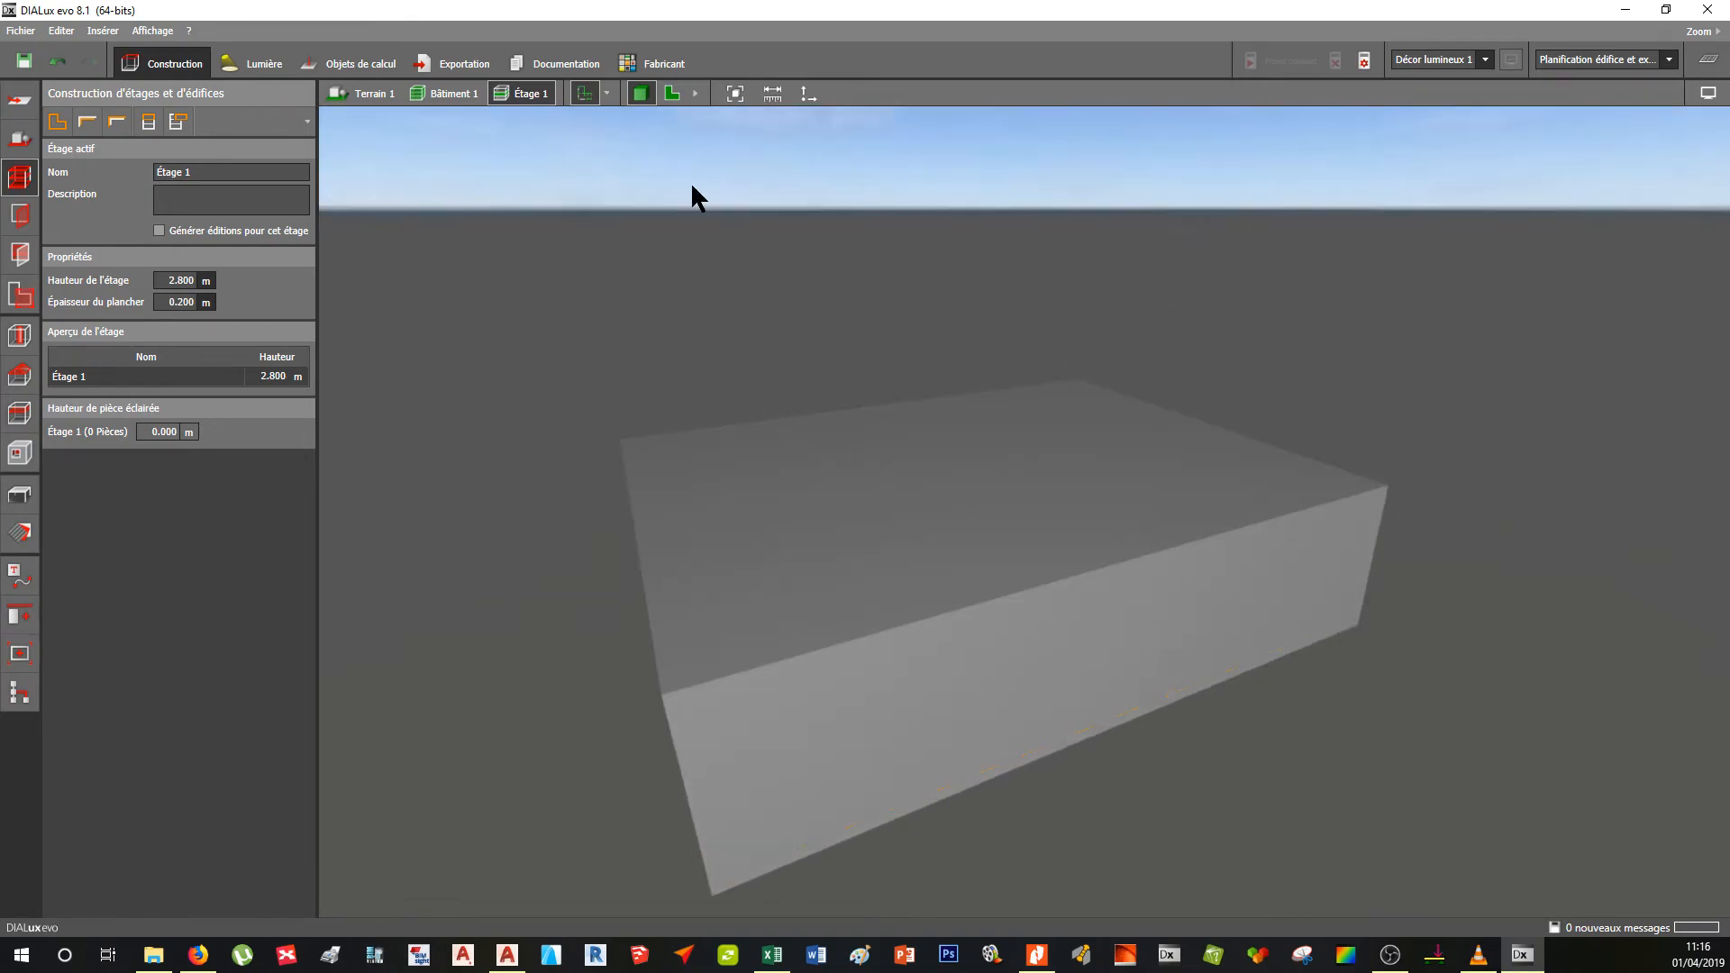
left_click(671, 93)
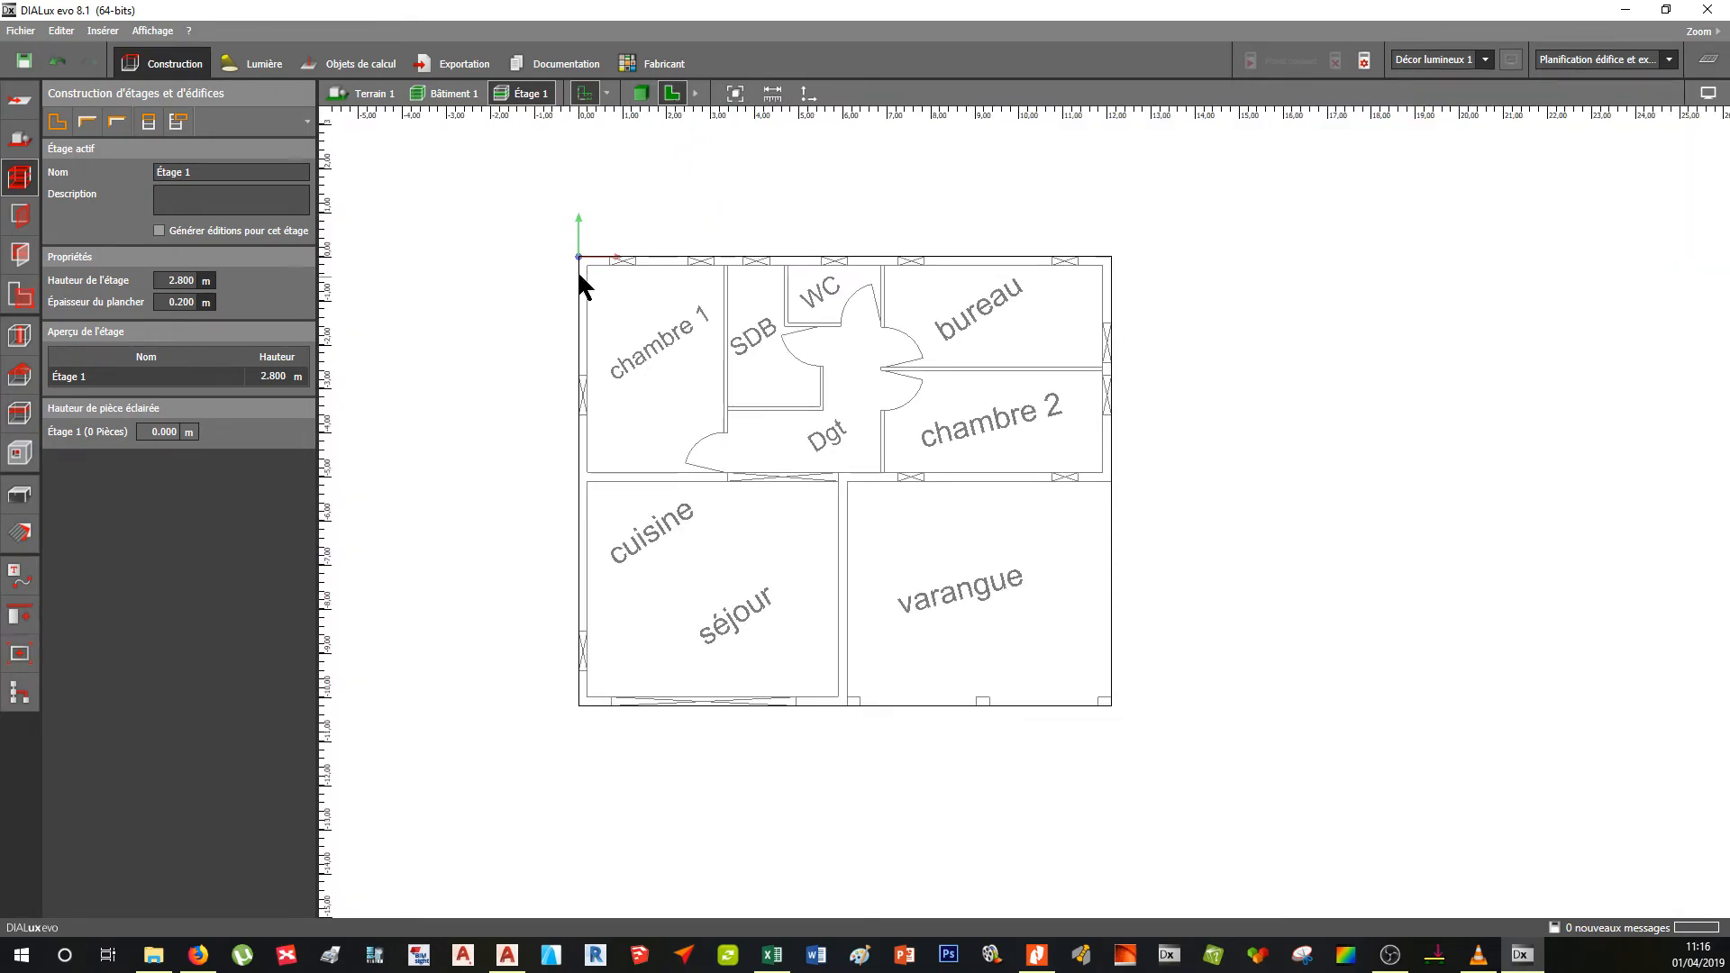
- Draw a new interior contour along the inner walls of chambre 1, about 3.100 m by 4.694 m, and close the polygon
scroll(675, 290, "up", 1)
scroll(631, 302, "up", 1)
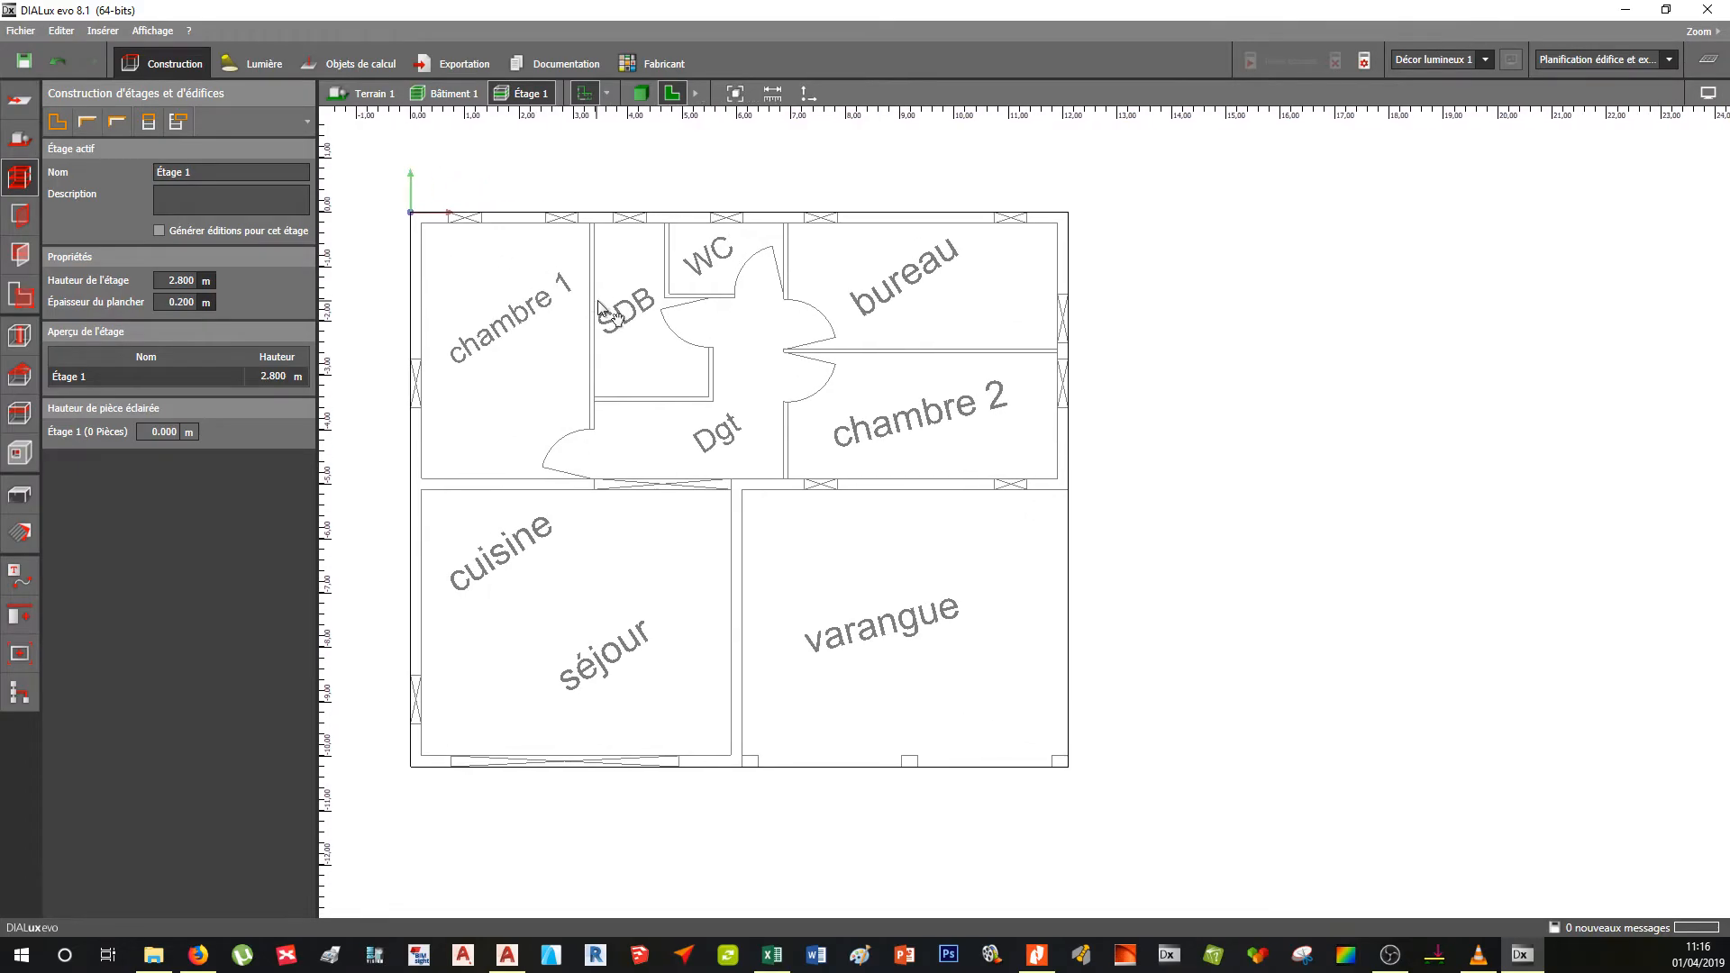
middle_click_drag(599, 305, 645, 300)
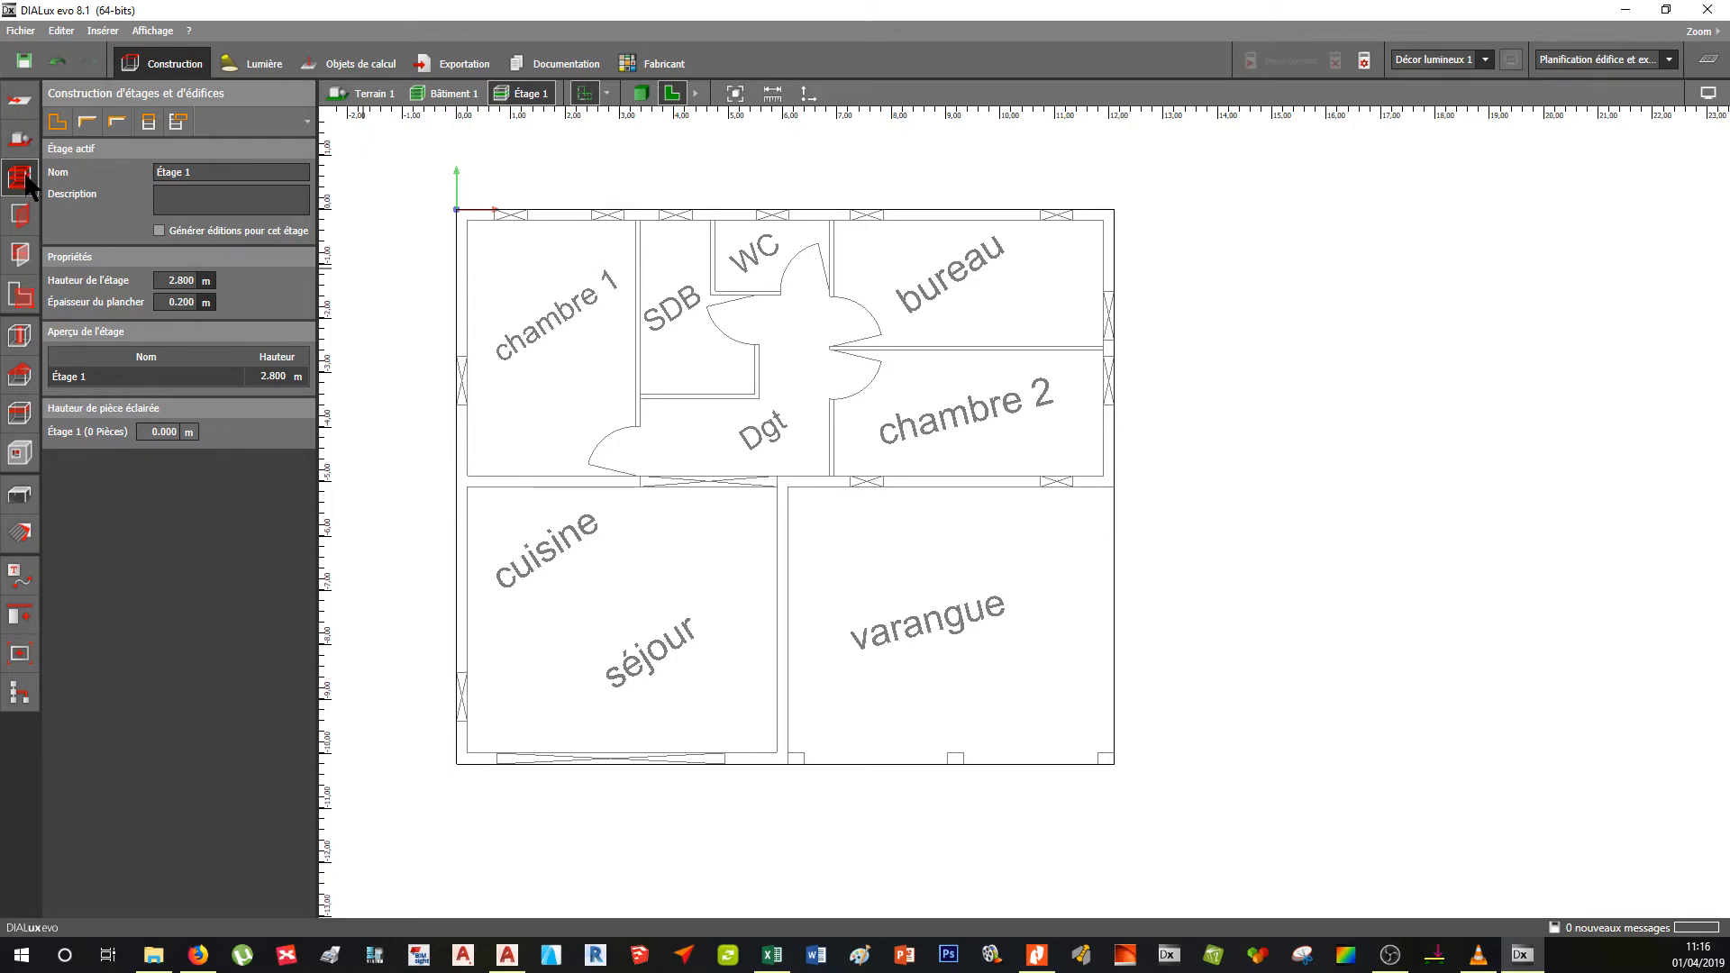
left_click(87, 123)
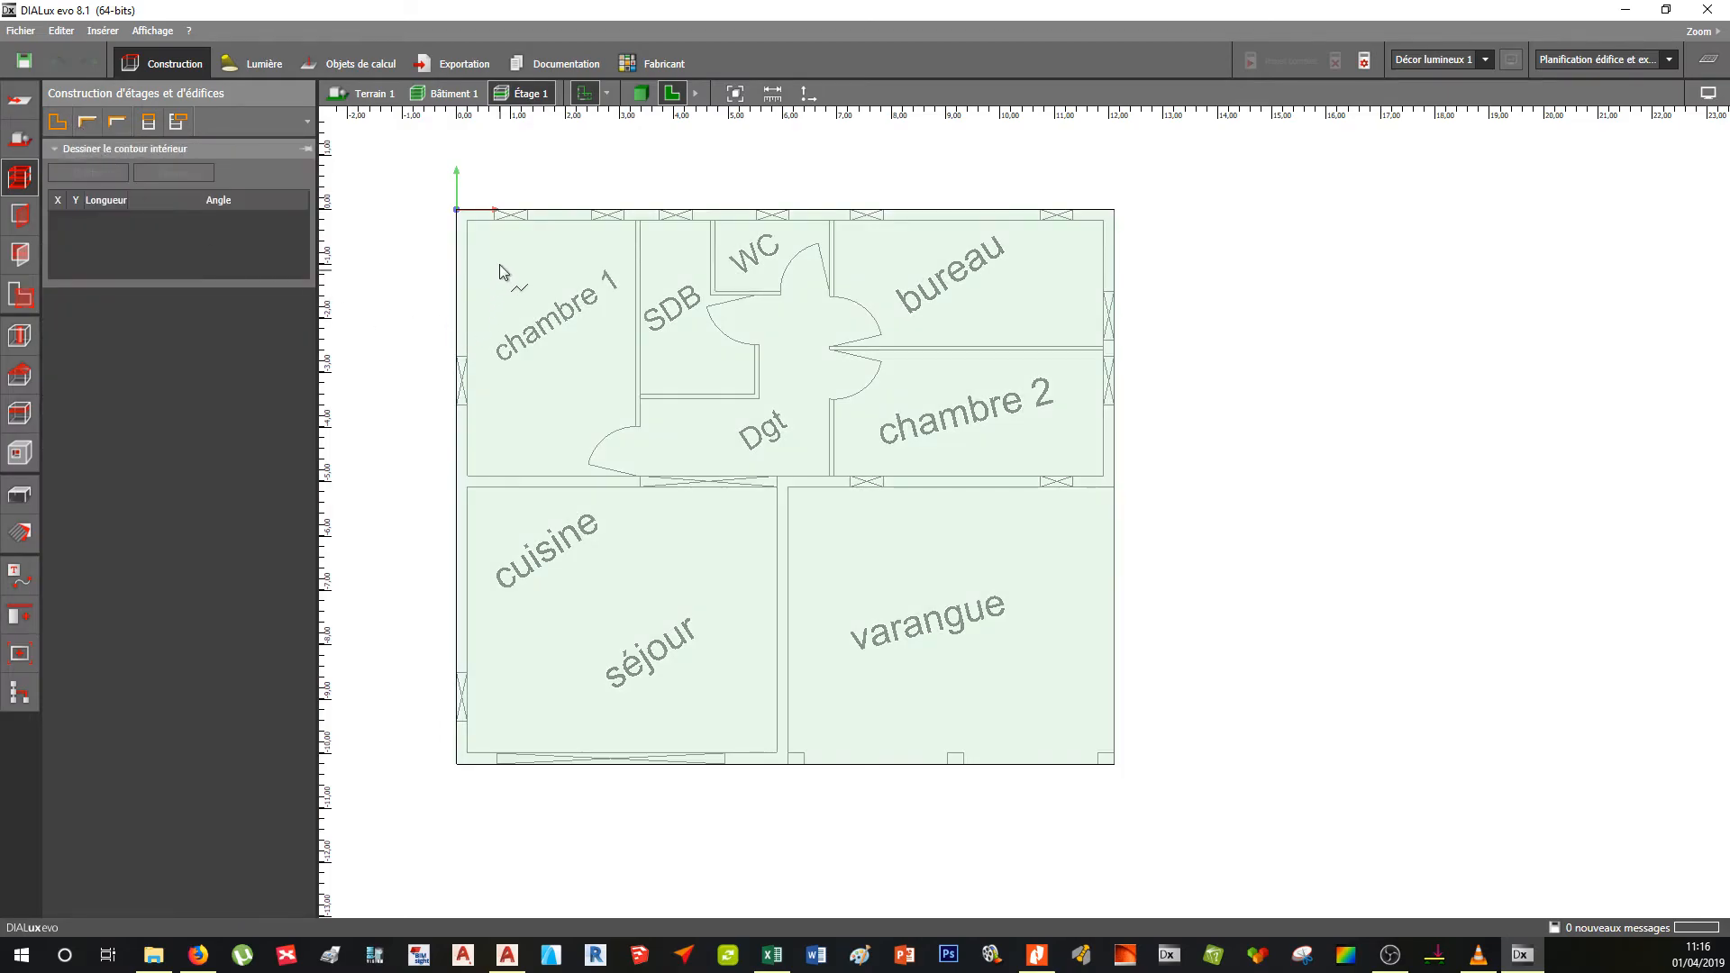
scroll(484, 229, "up", 1)
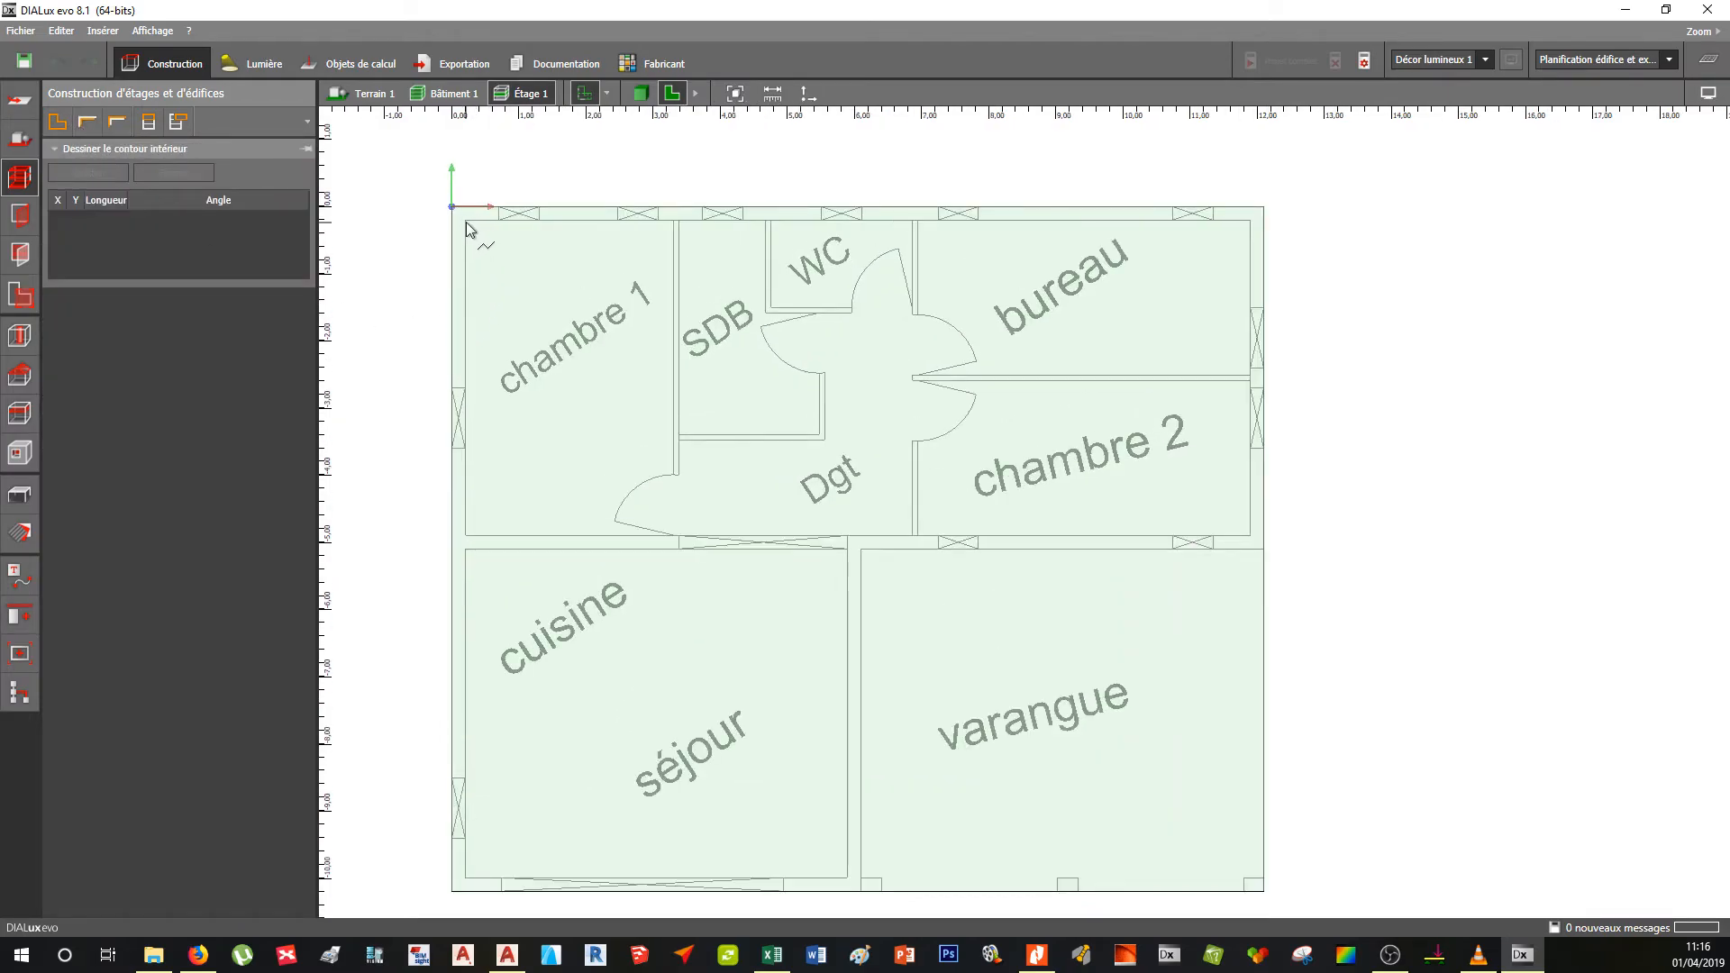
left_click(465, 221)
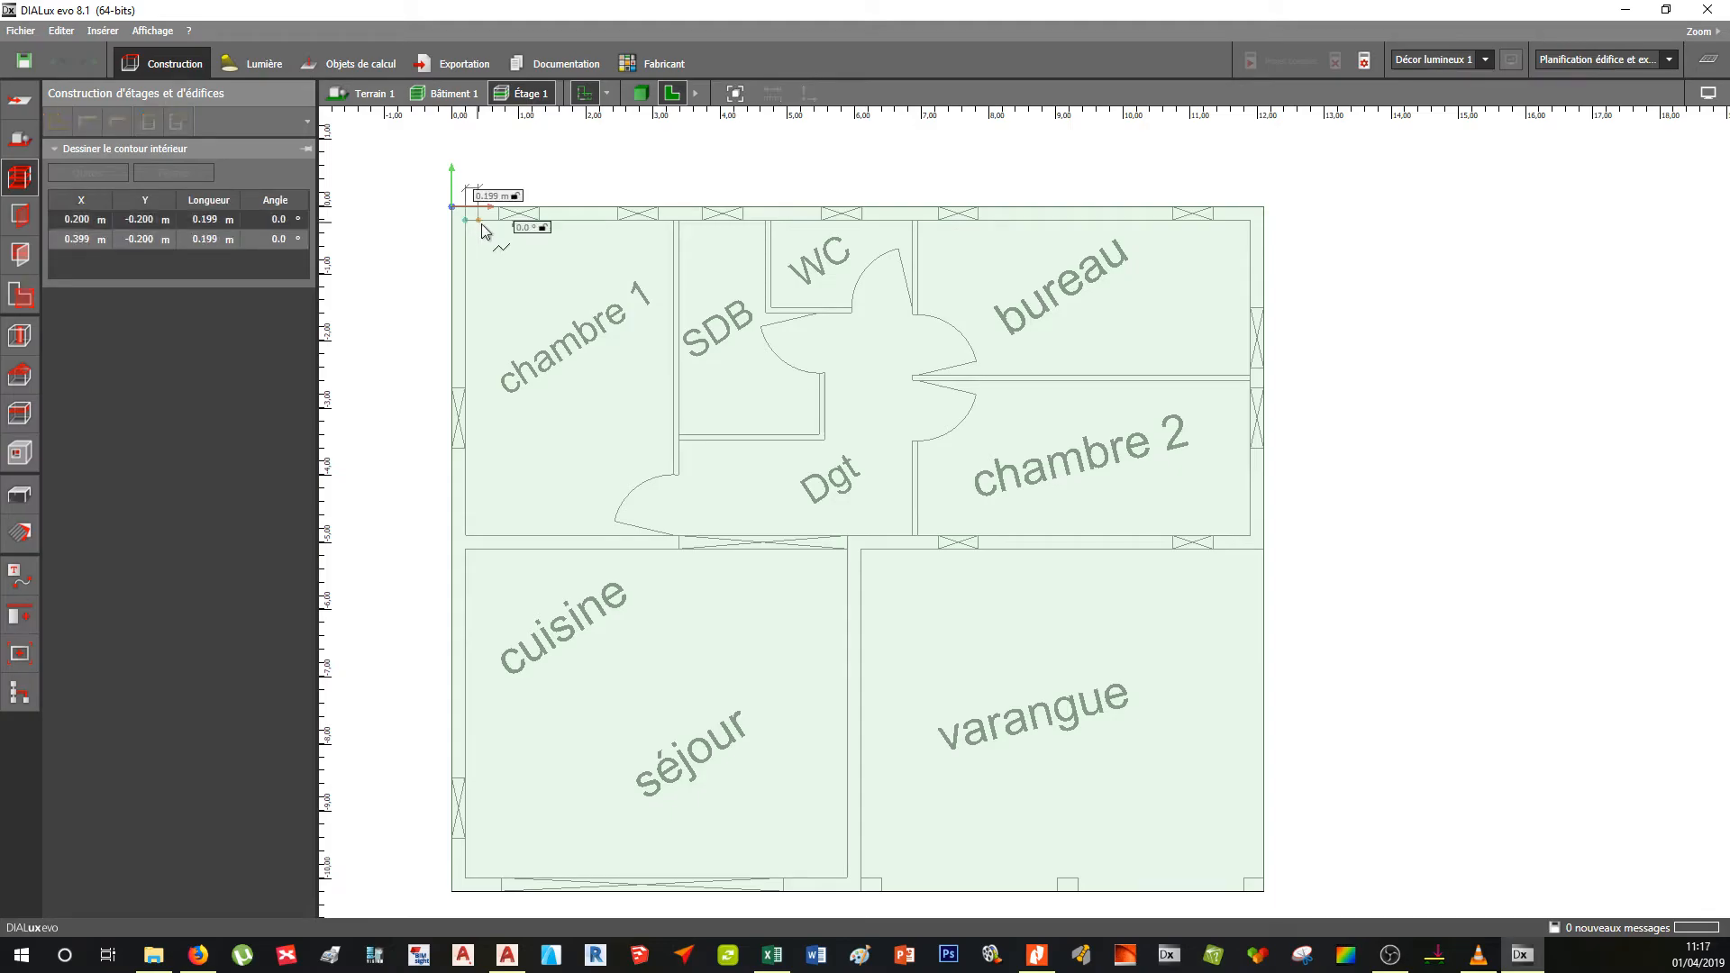
left_click(673, 222)
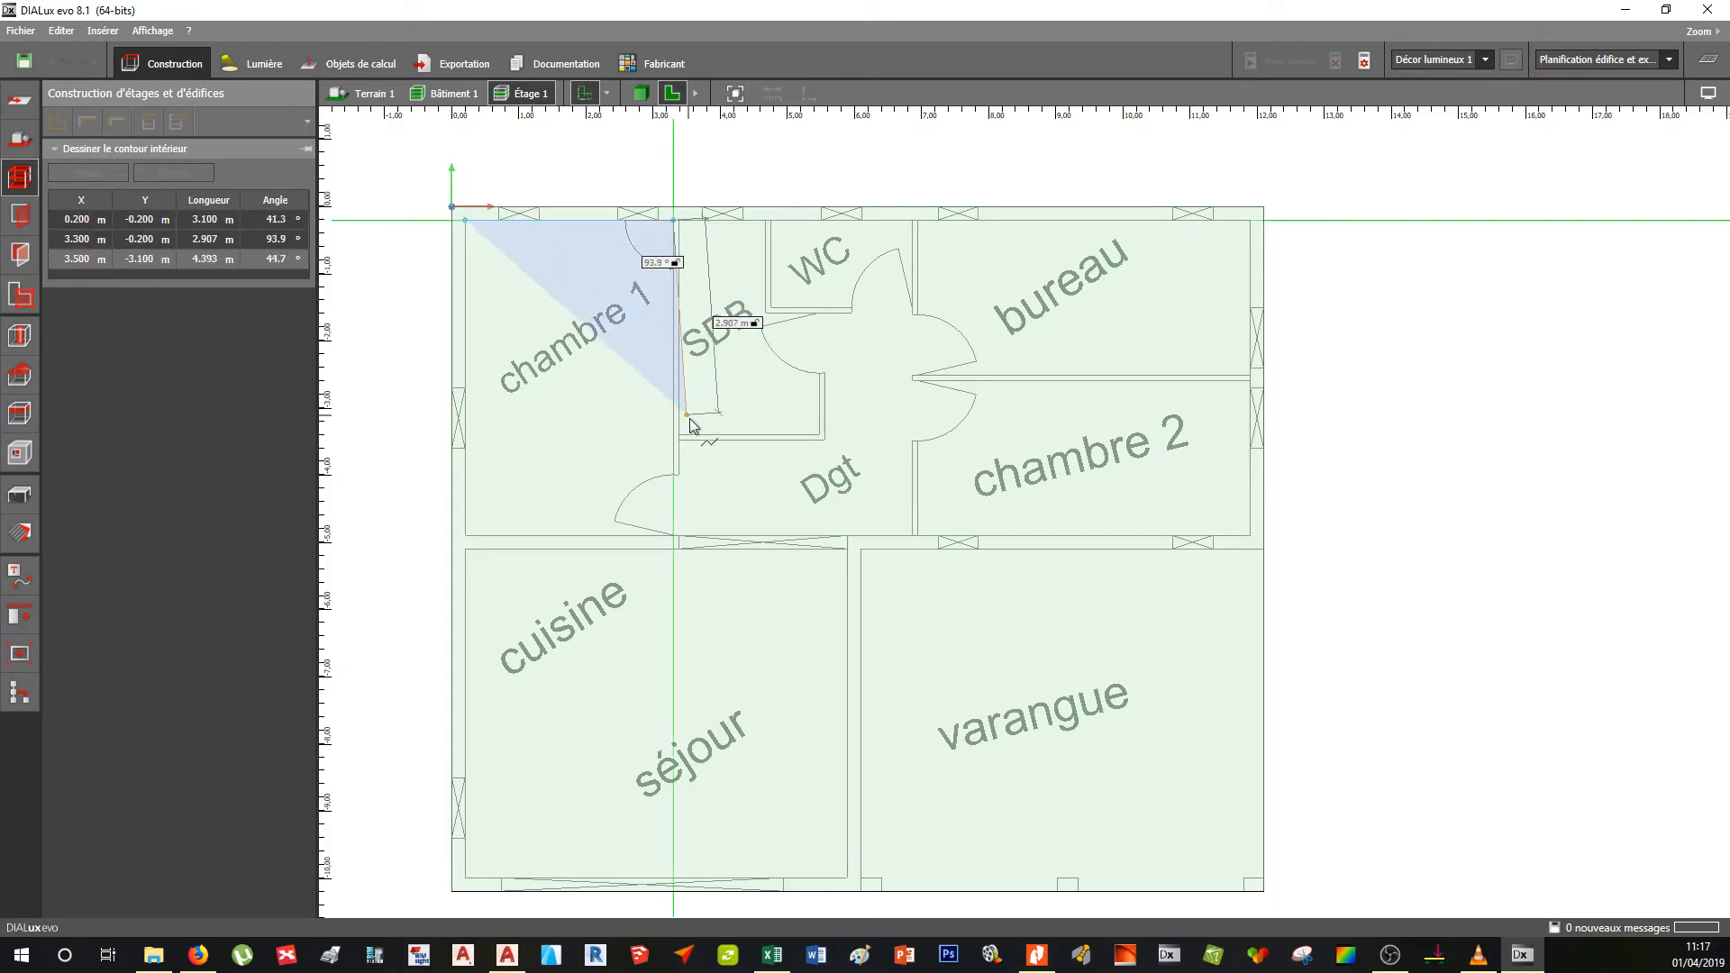
scroll(673, 527, "up", 1)
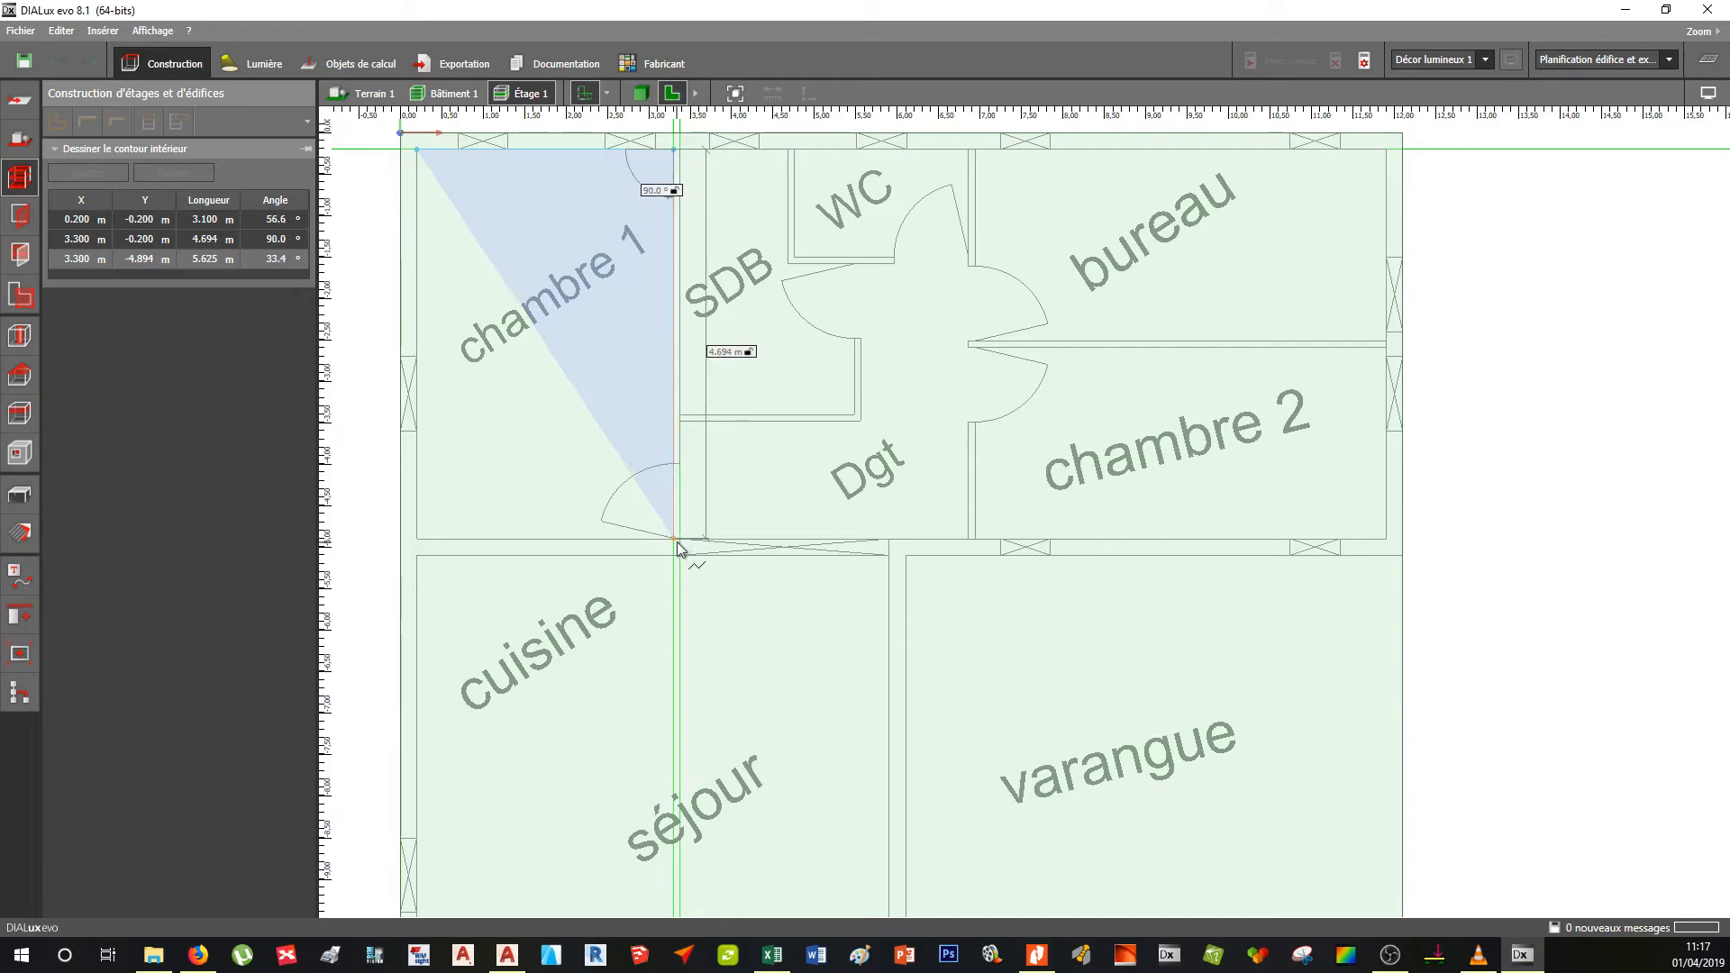
left_click(676, 540)
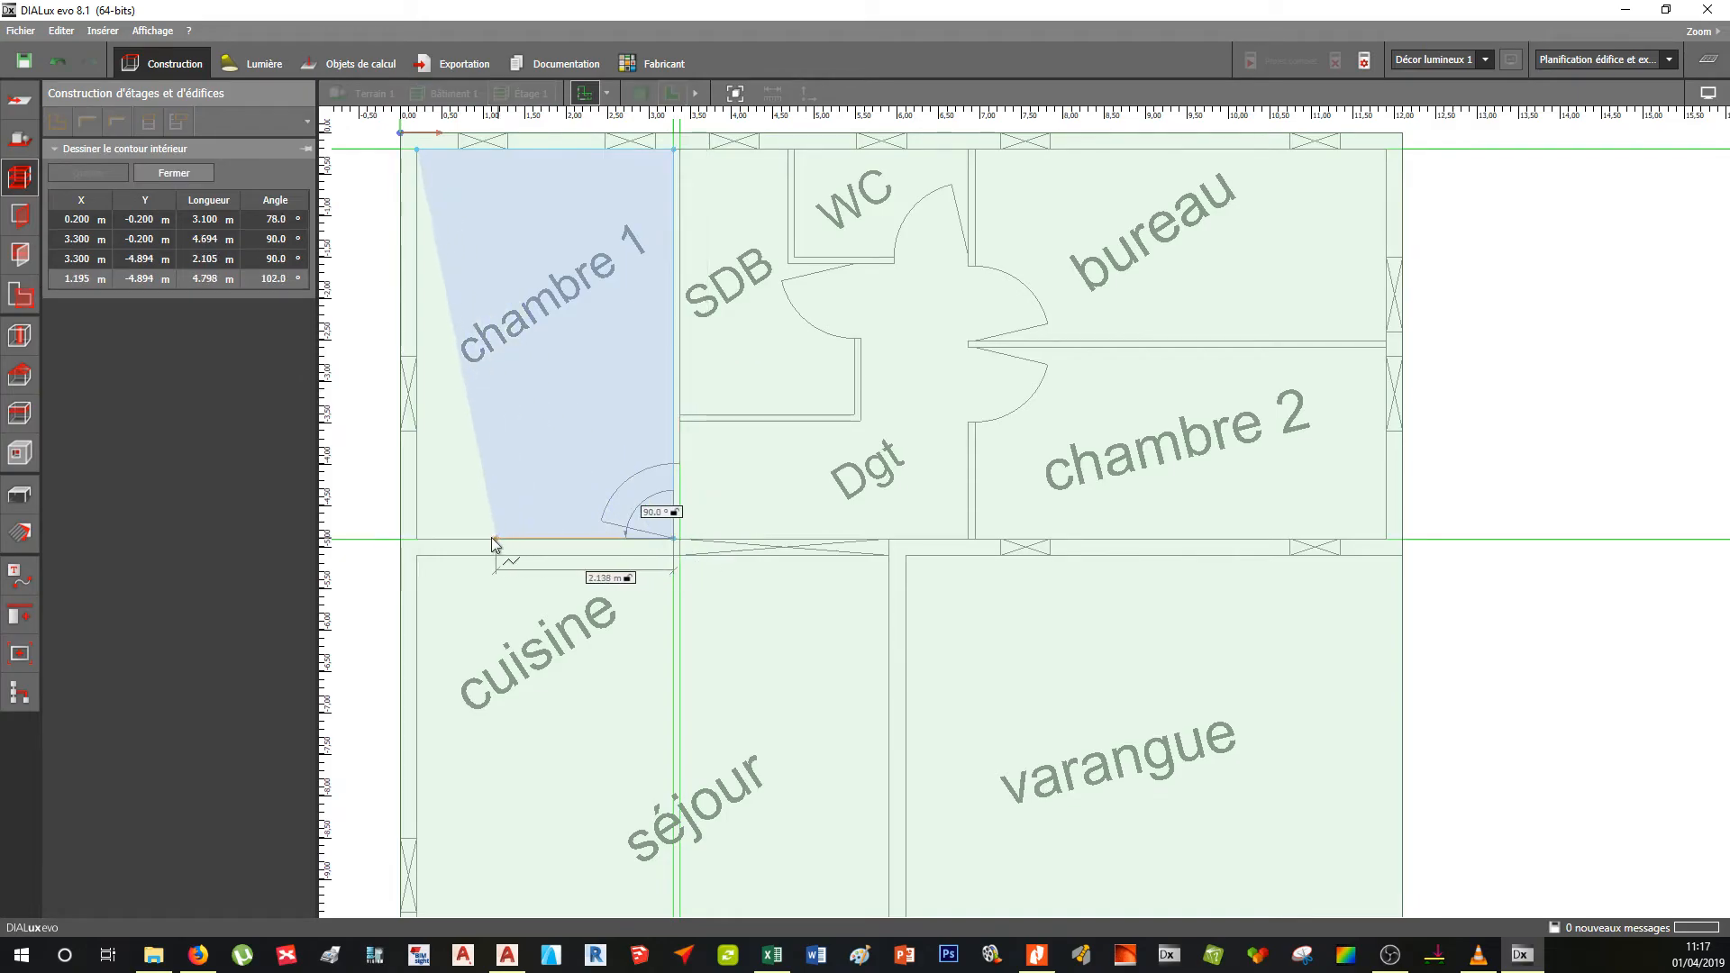
left_click(417, 538)
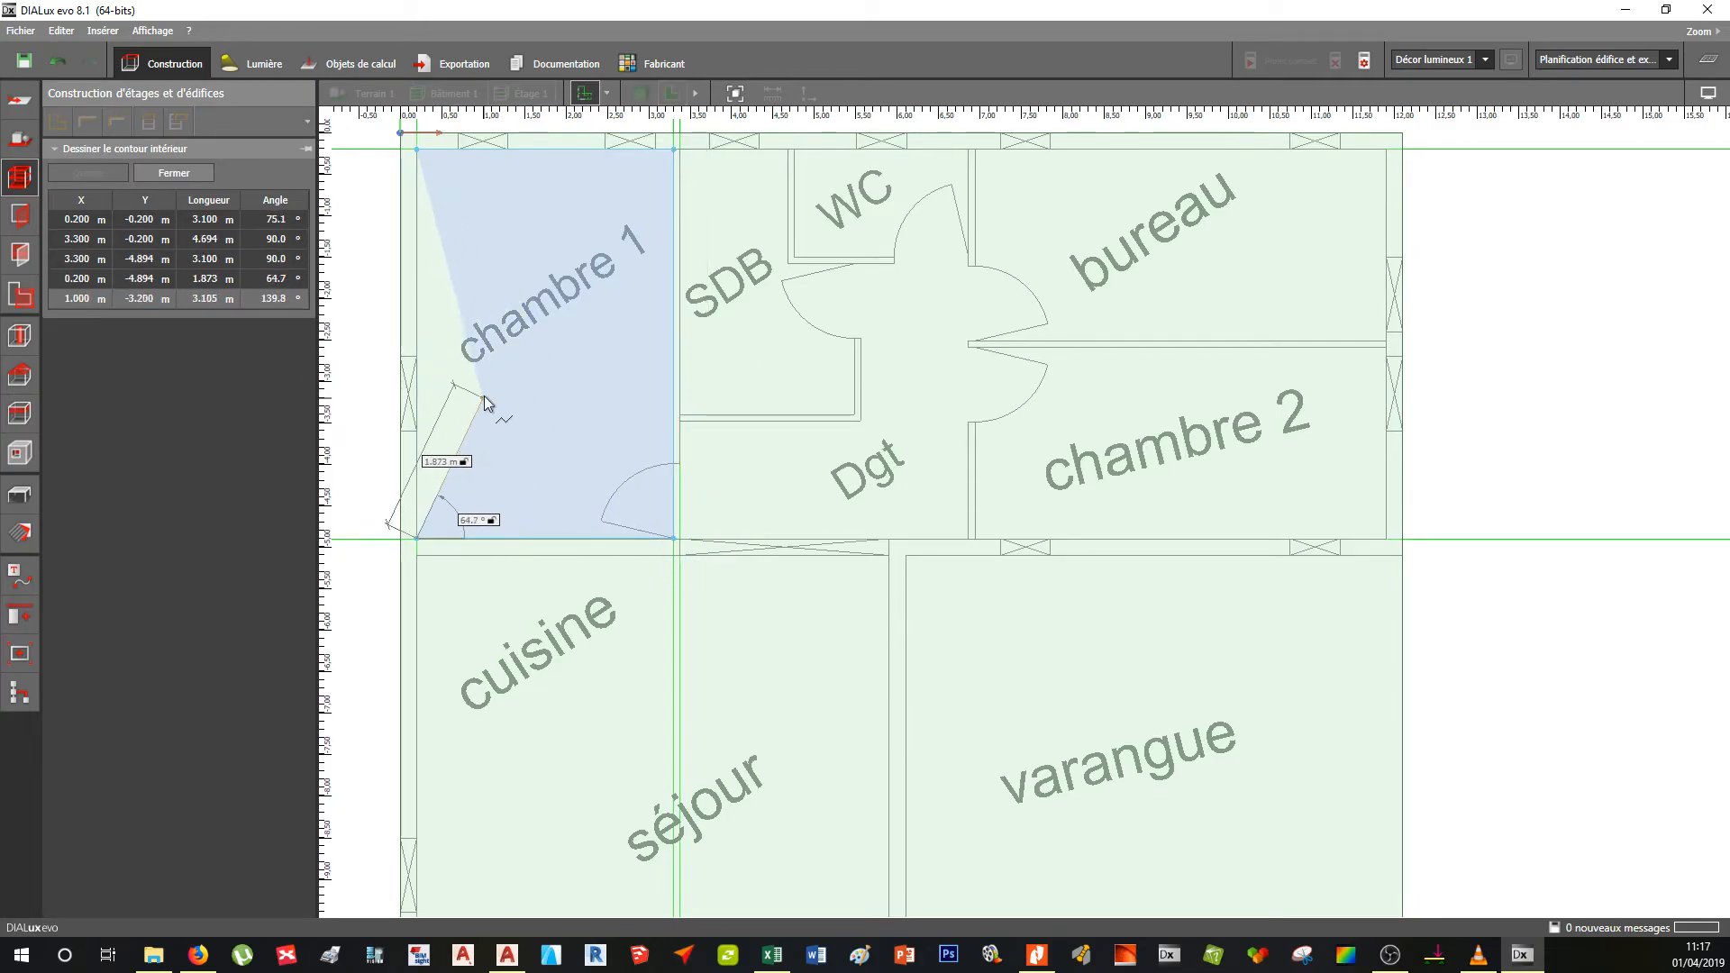
double_click(492, 376)
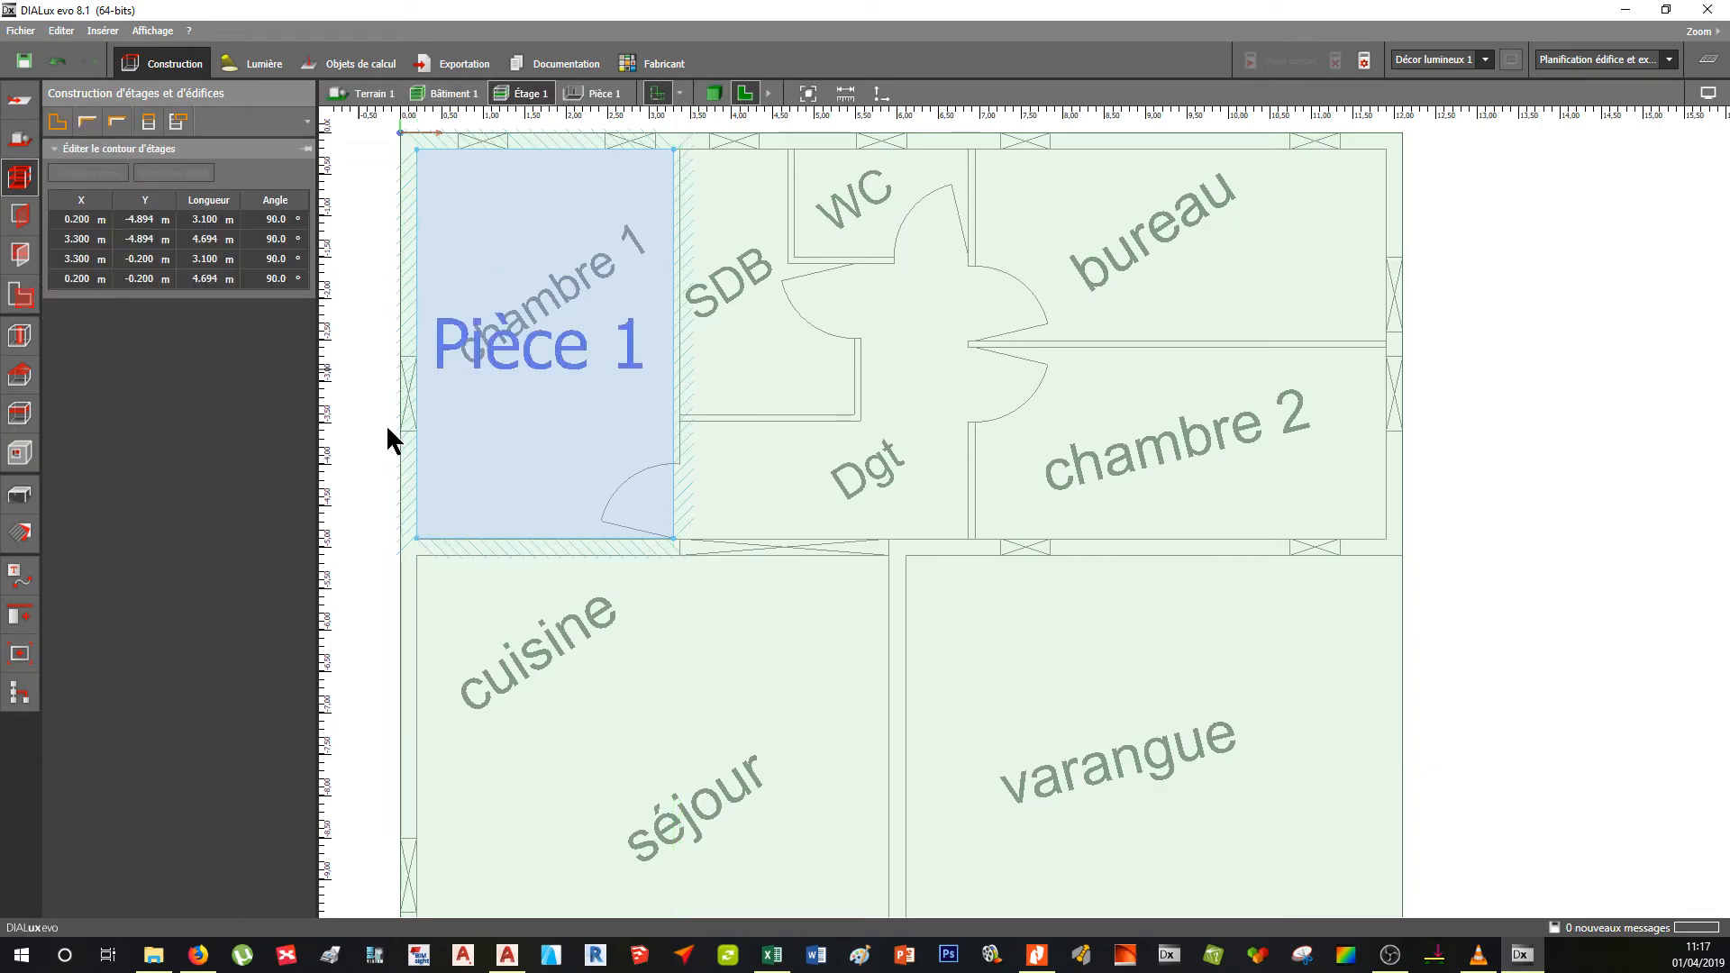
- Examine the chambre 1 room inside the building in 3D and return to the floor plan view
scroll(586, 401, "down", 3)
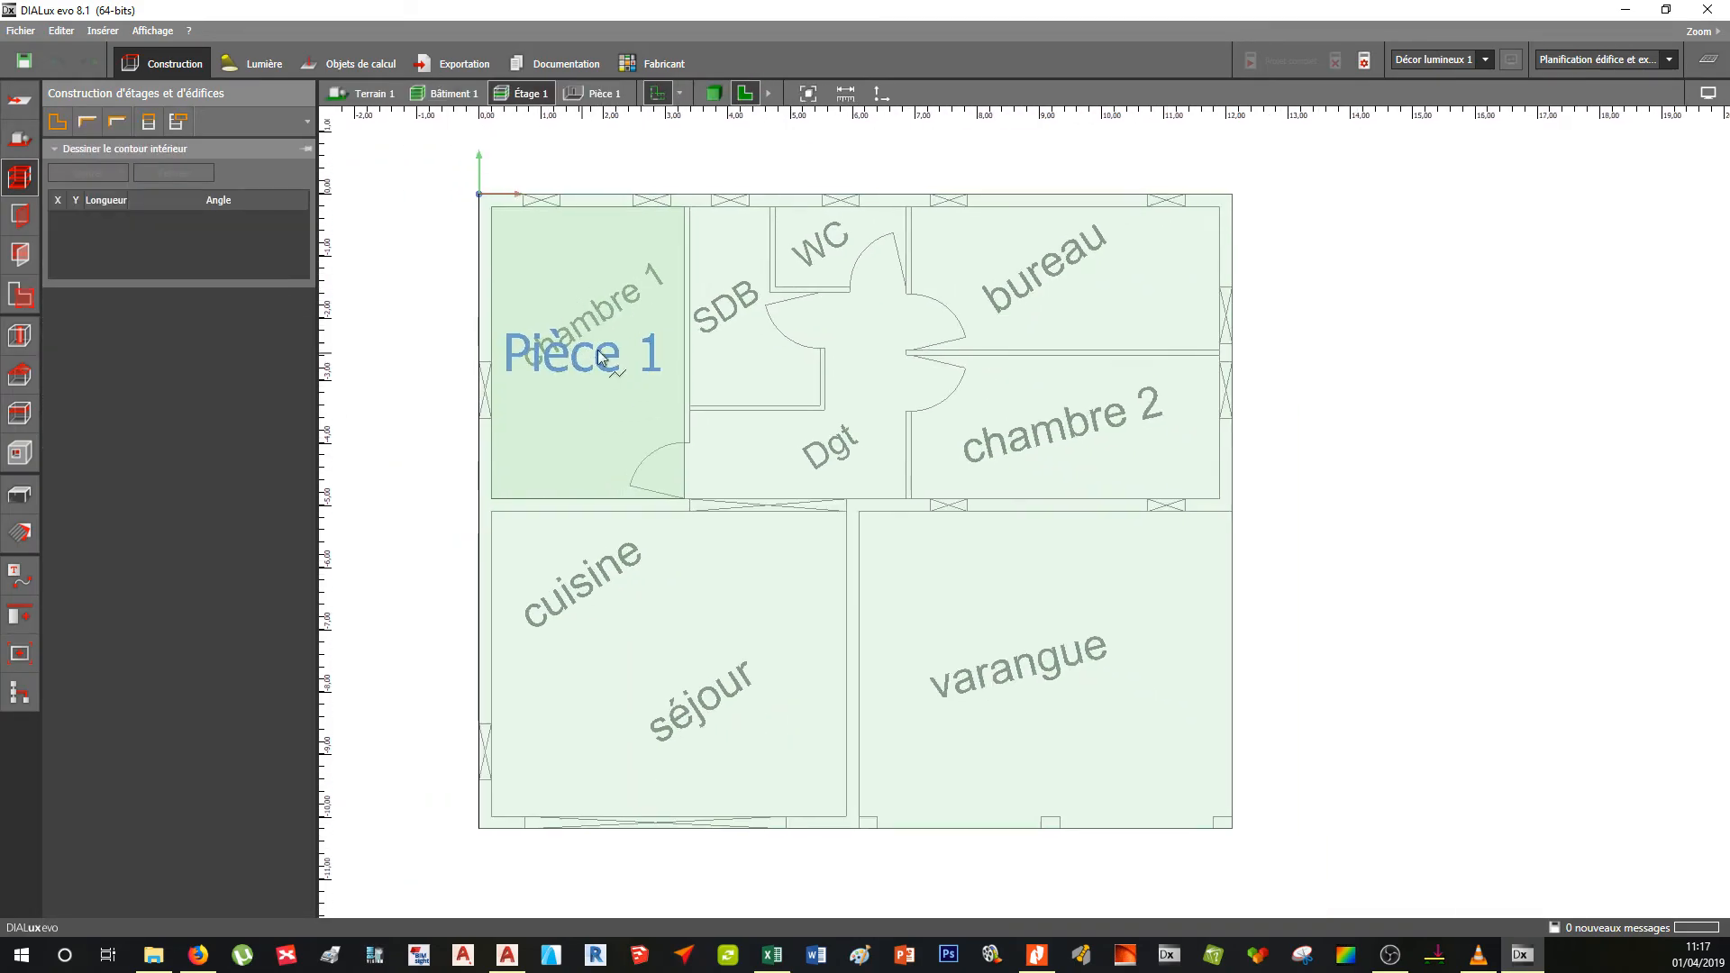
left_click(712, 95)
scroll(773, 495, "up", 2)
middle_click_drag(792, 501, 750, 376)
middle_click_drag(882, 521, 772, 506)
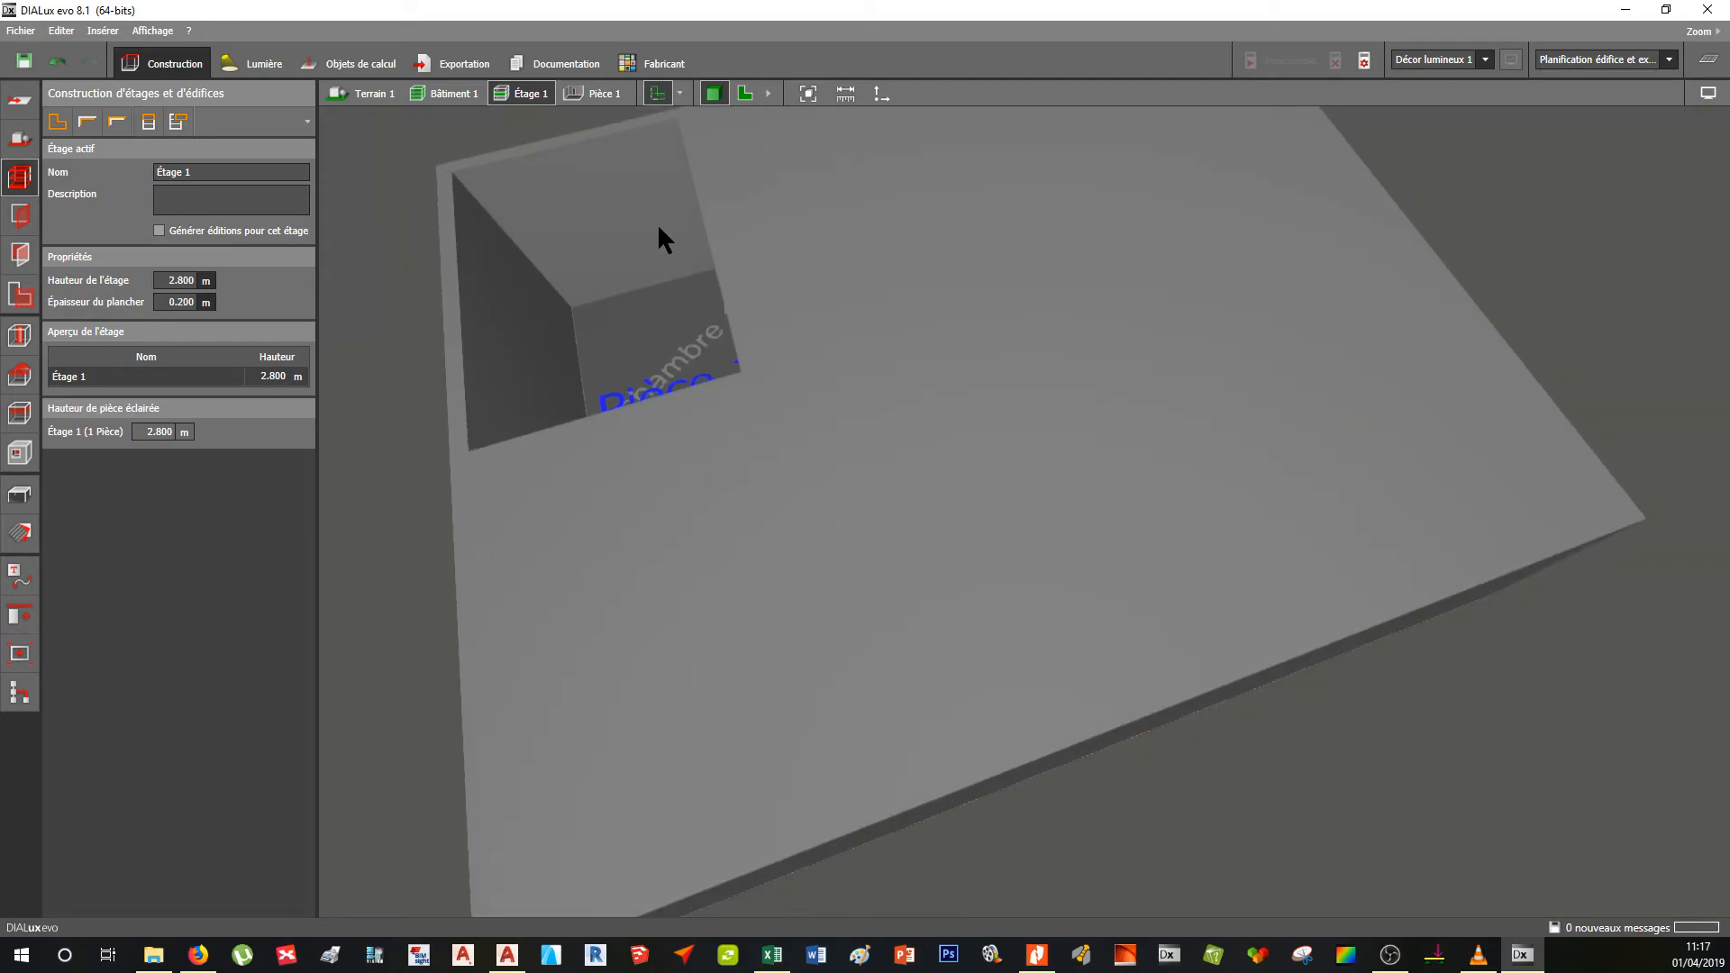
left_click(745, 93)
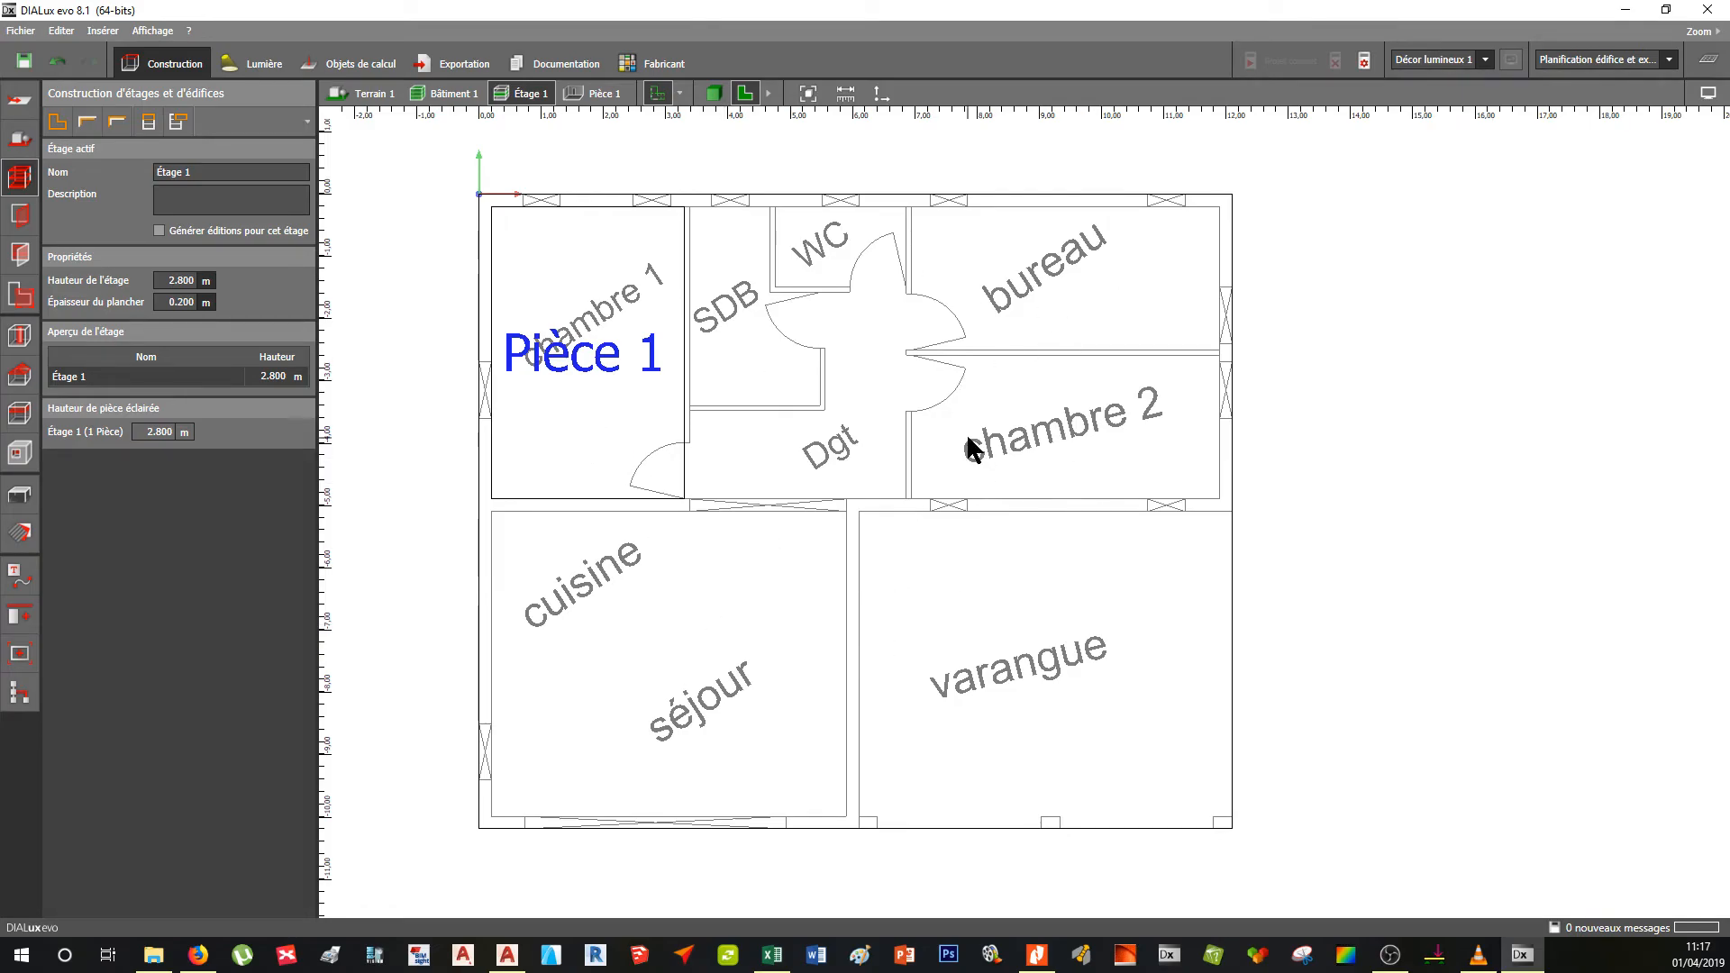
- Draw a new L-shaped interior contour along the SDB walls, with sides of 1.300, 3.200, 2.100, 1.820 and 0.800 m, and close the polygon
scroll(968, 438, "up", 1)
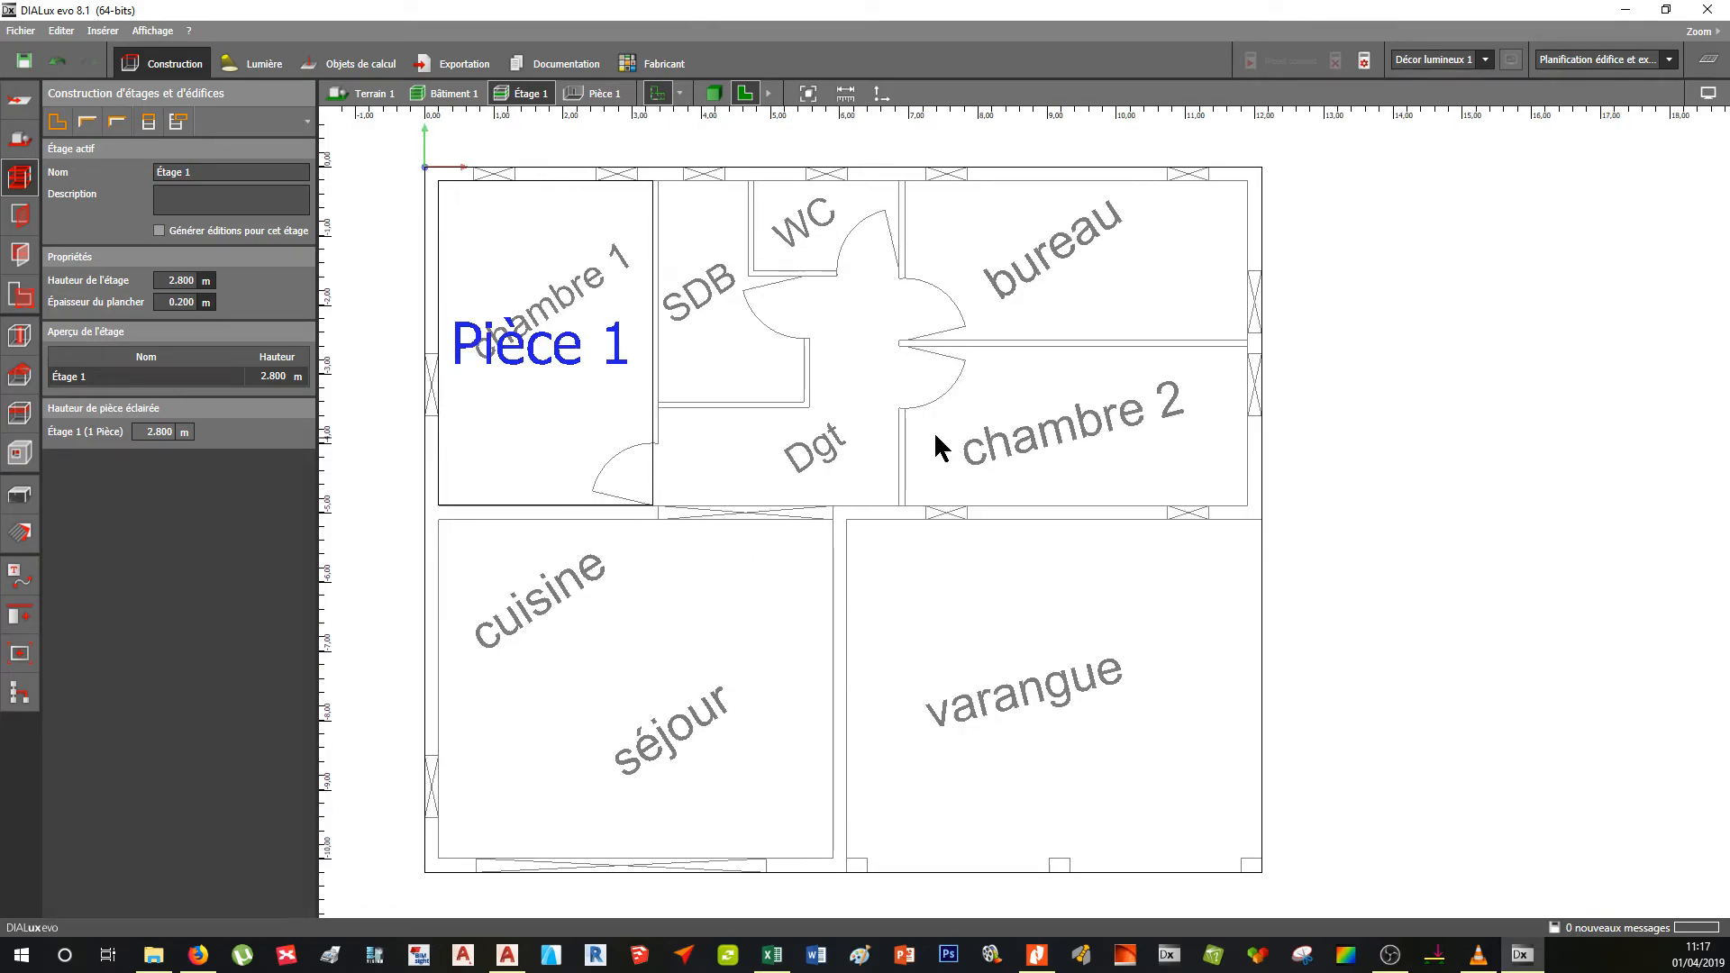
left_click(88, 122)
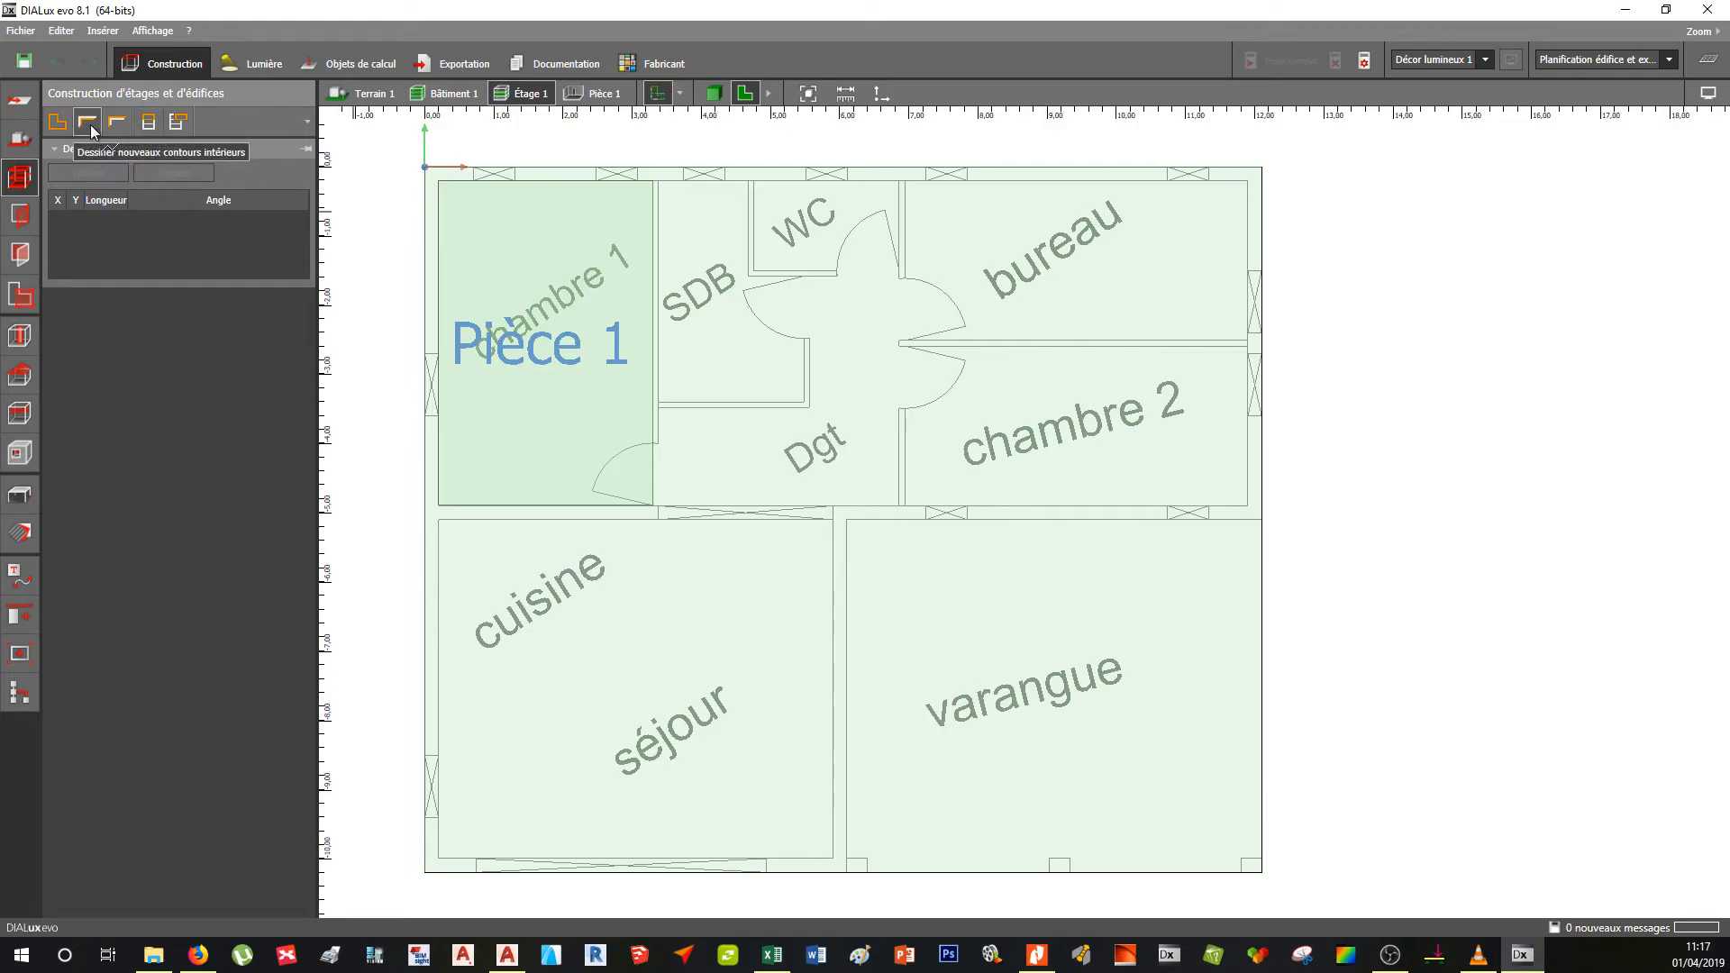
scroll(667, 194, "up", 3)
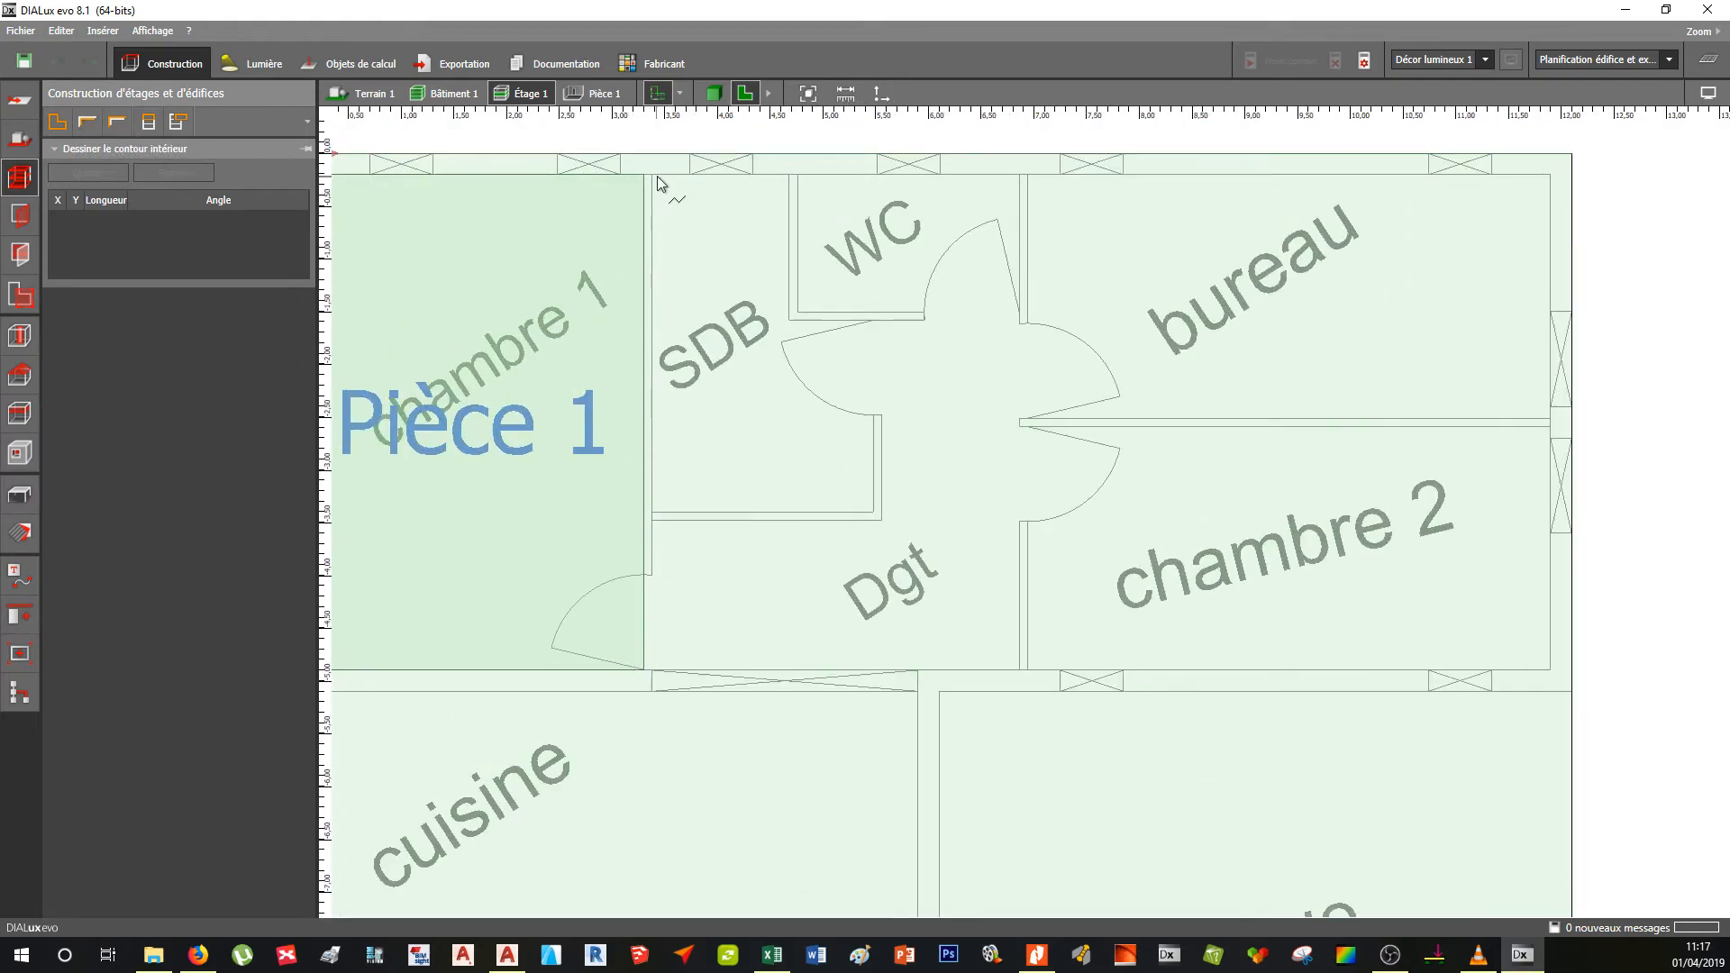
left_click(791, 180)
scroll(671, 176, "up", 2)
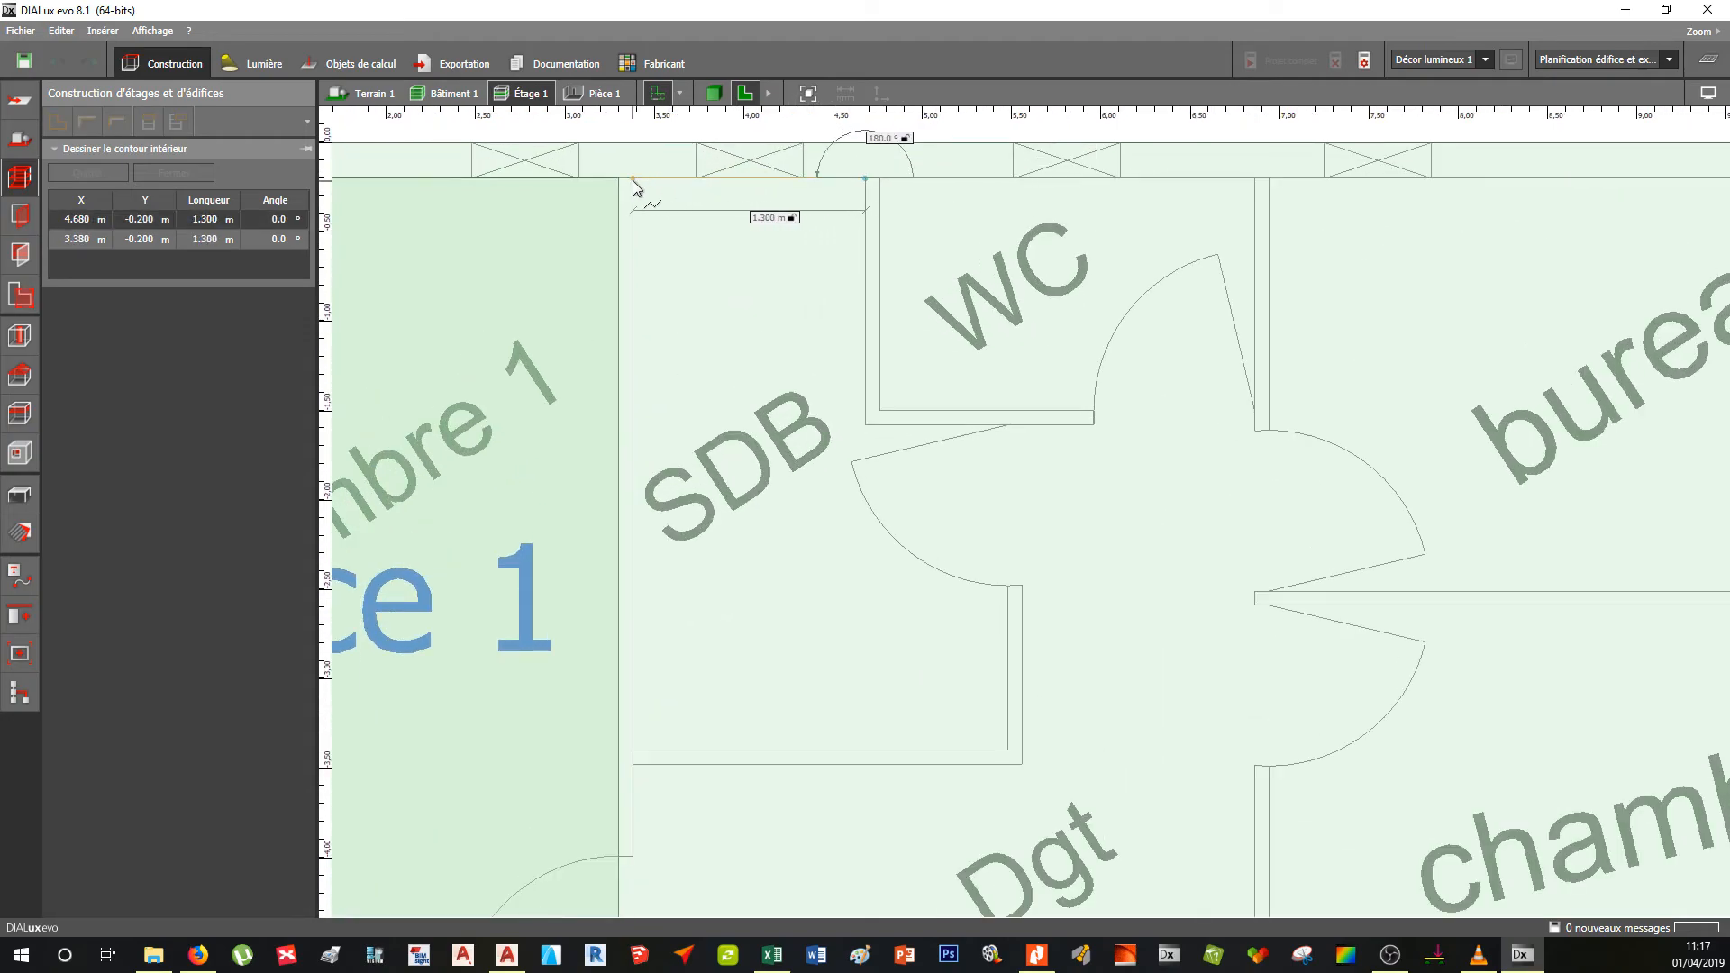
left_click(633, 177)
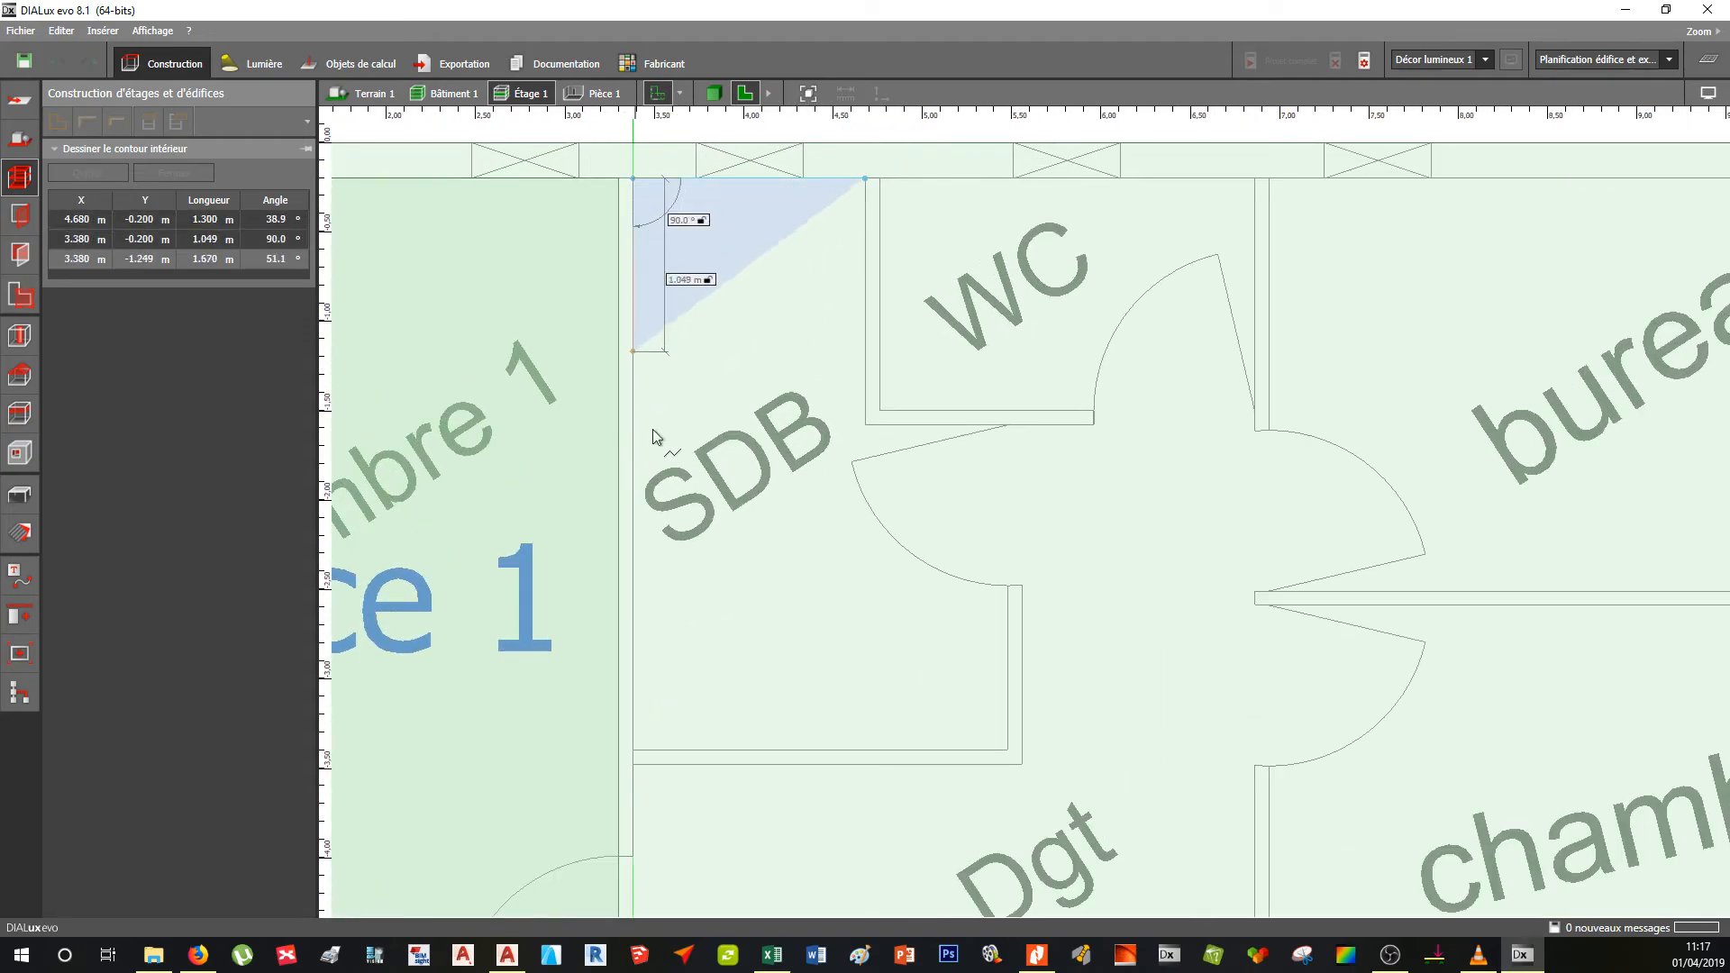
left_click(636, 752)
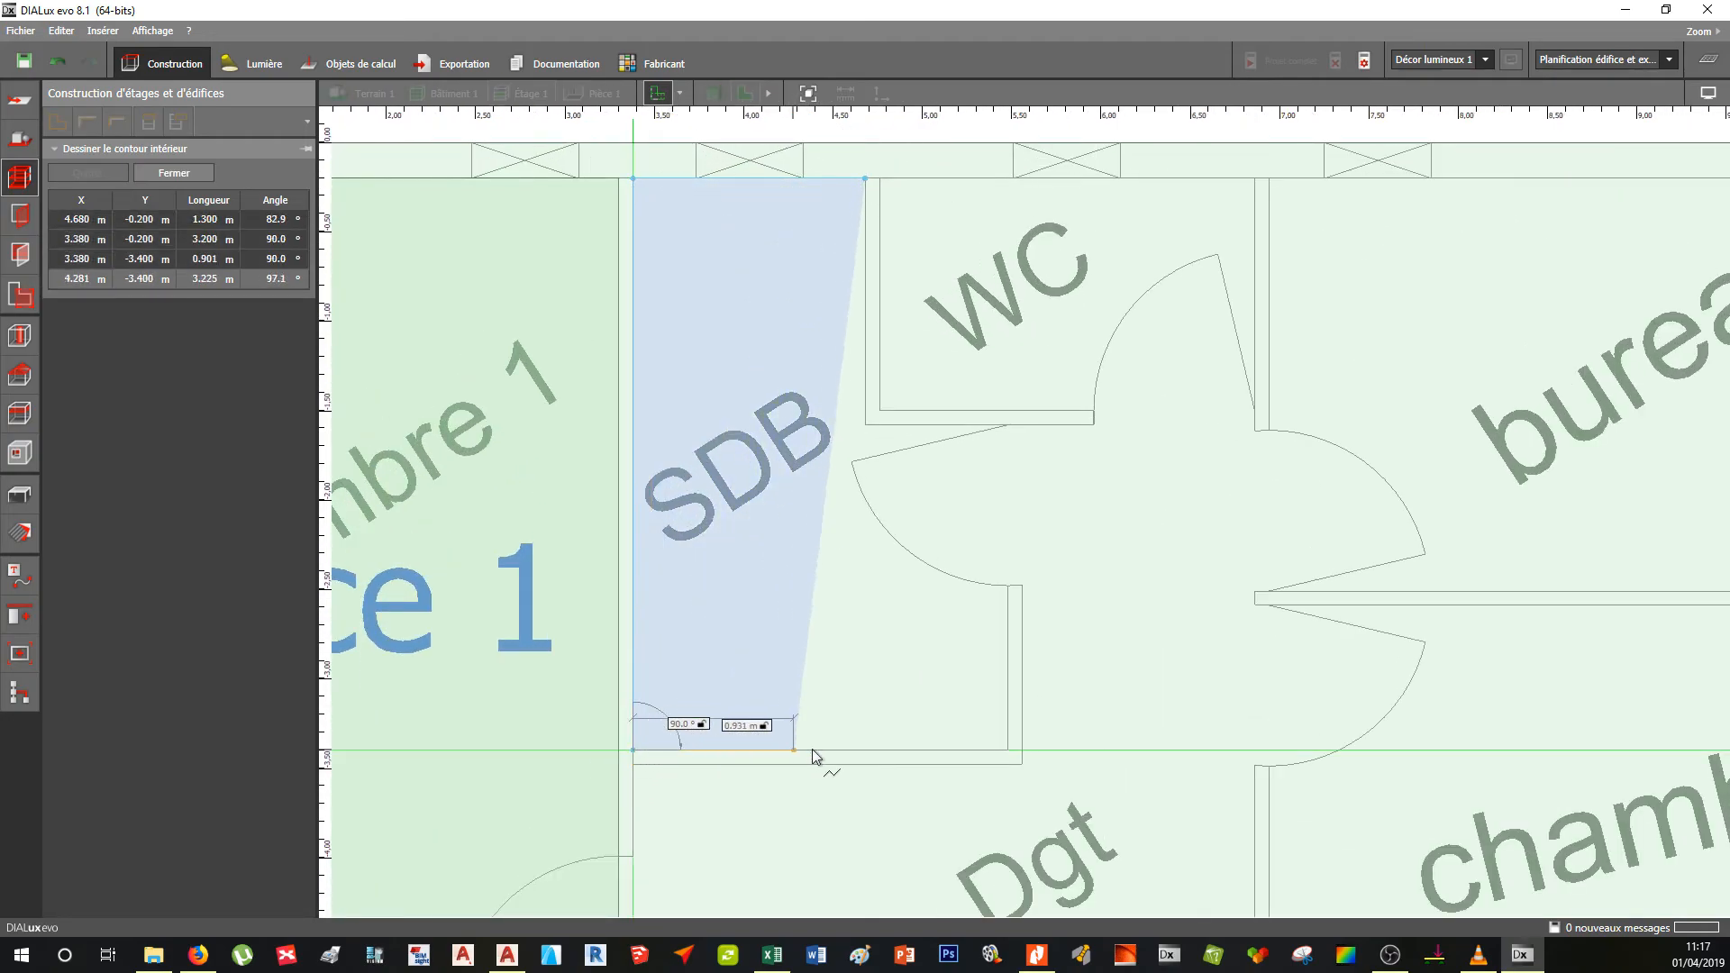
left_click(1008, 751)
left_click(1008, 426)
left_click(867, 427)
scroll(811, 432, "down", 1)
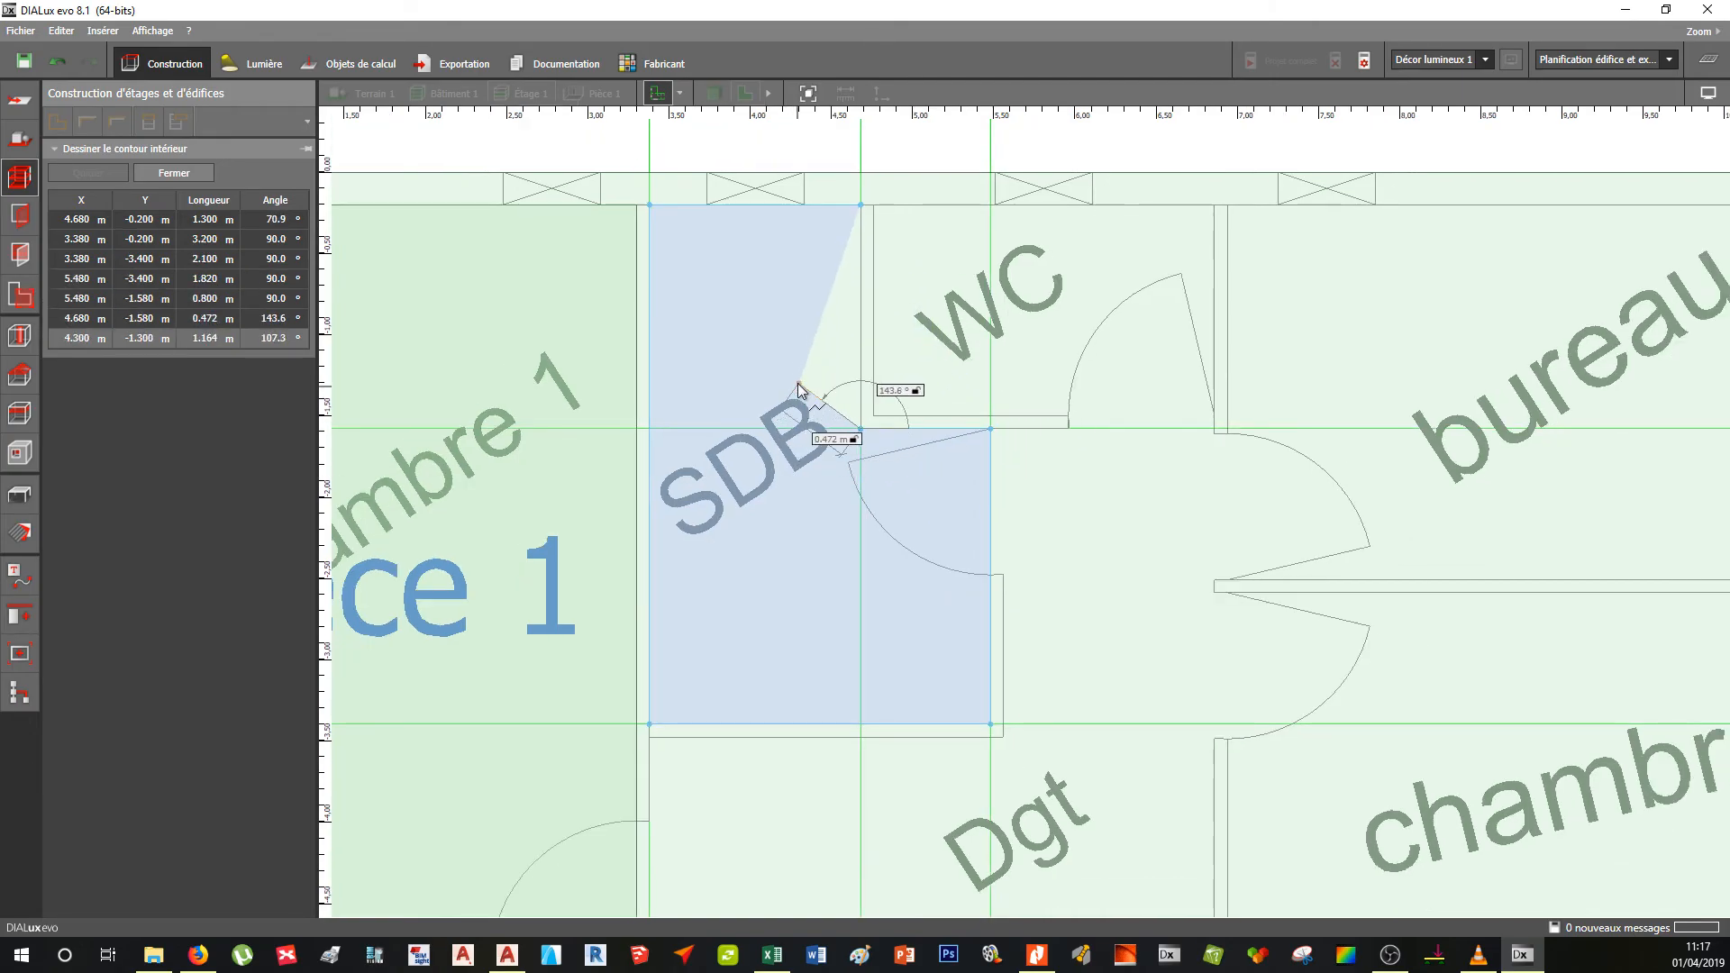
middle_click_drag(789, 320, 789, 446)
left_click(789, 445)
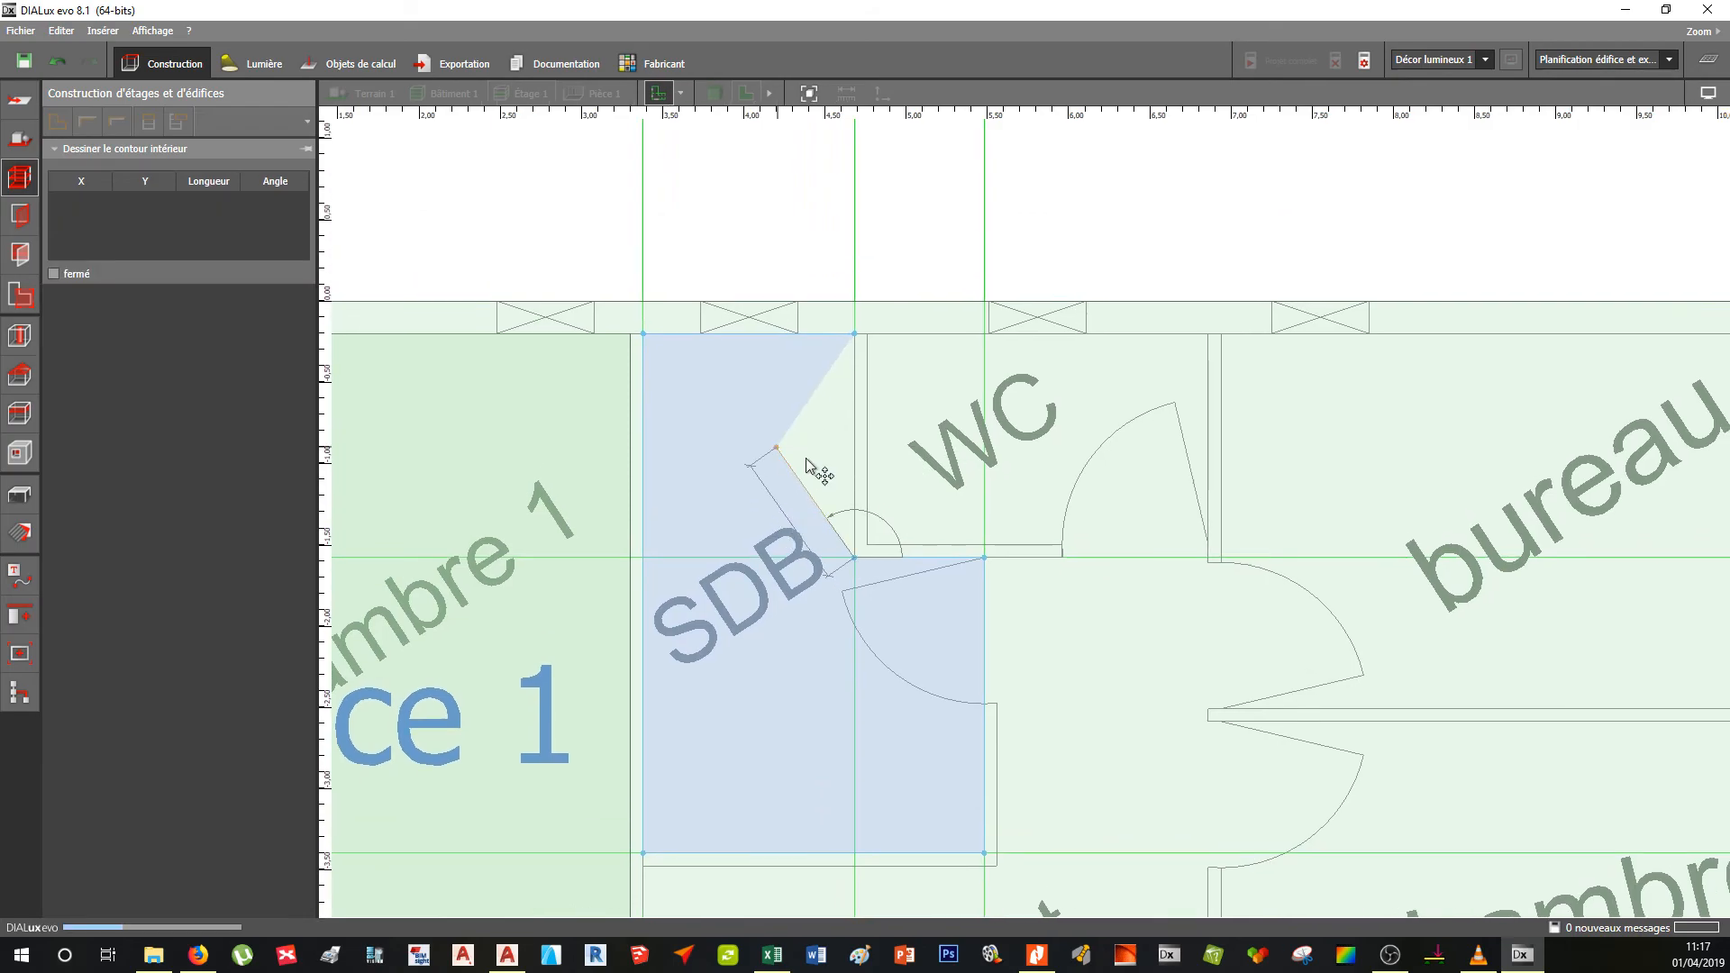
scroll(813, 575, "down", 1)
middle_click_drag(847, 601, 804, 561)
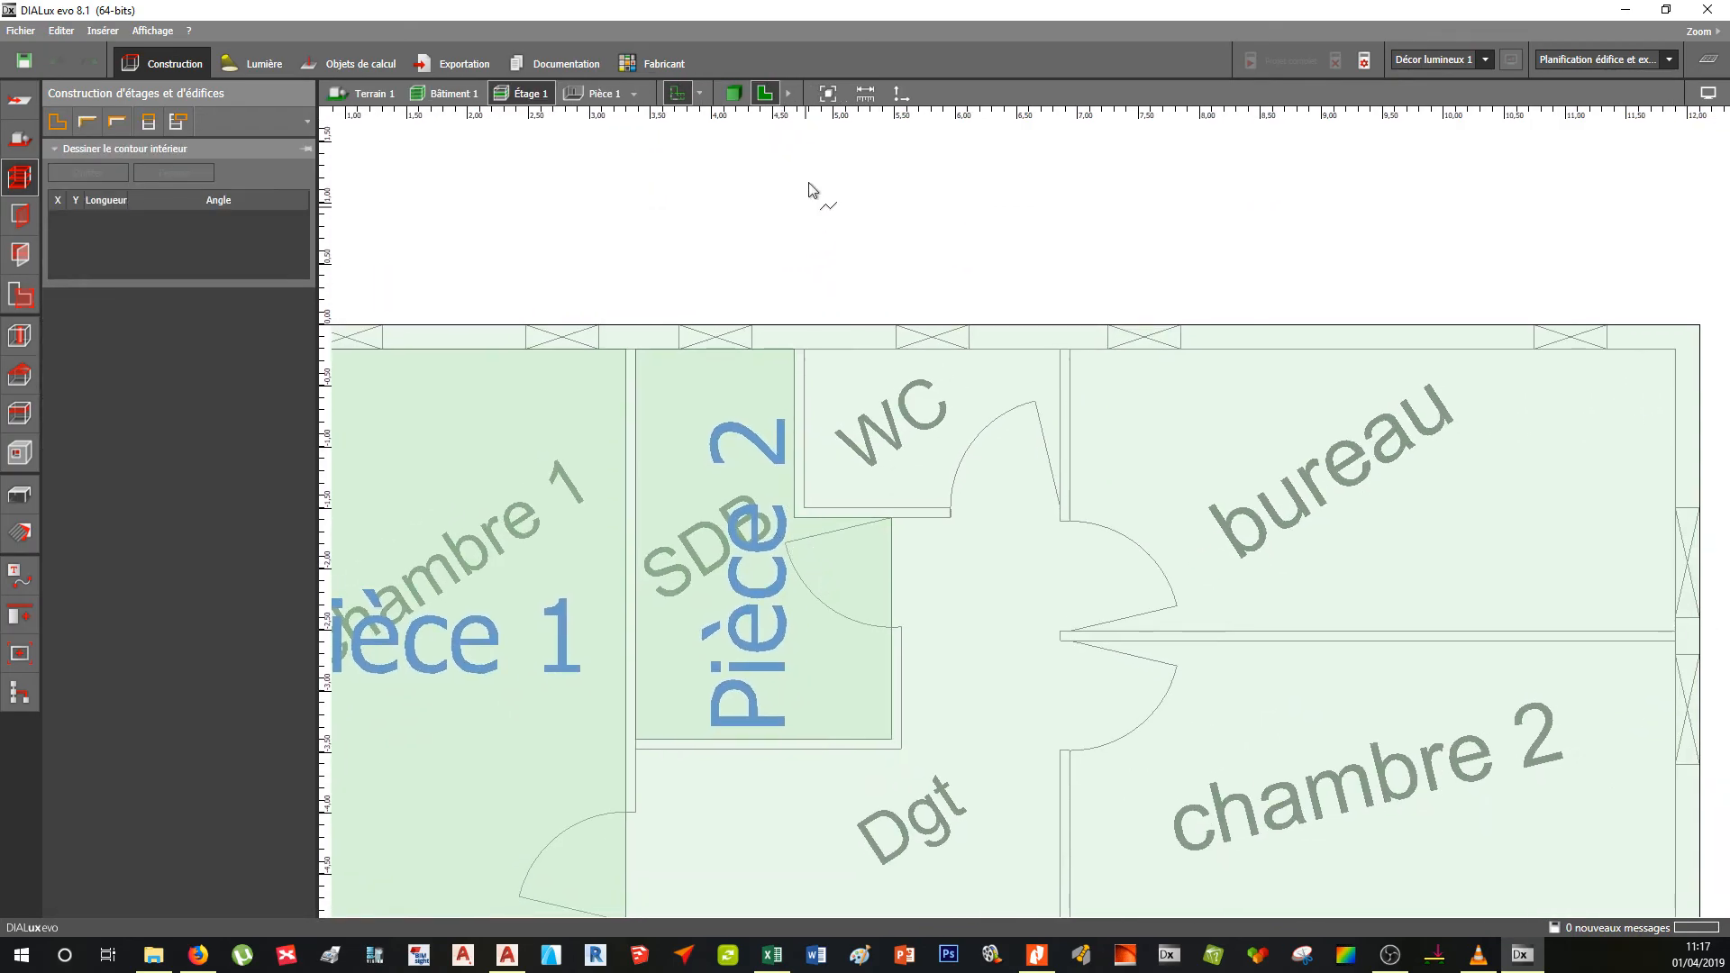
- Examine the SDB room beside chambre 1 in 3D and return to the floor plan view
left_click(734, 94)
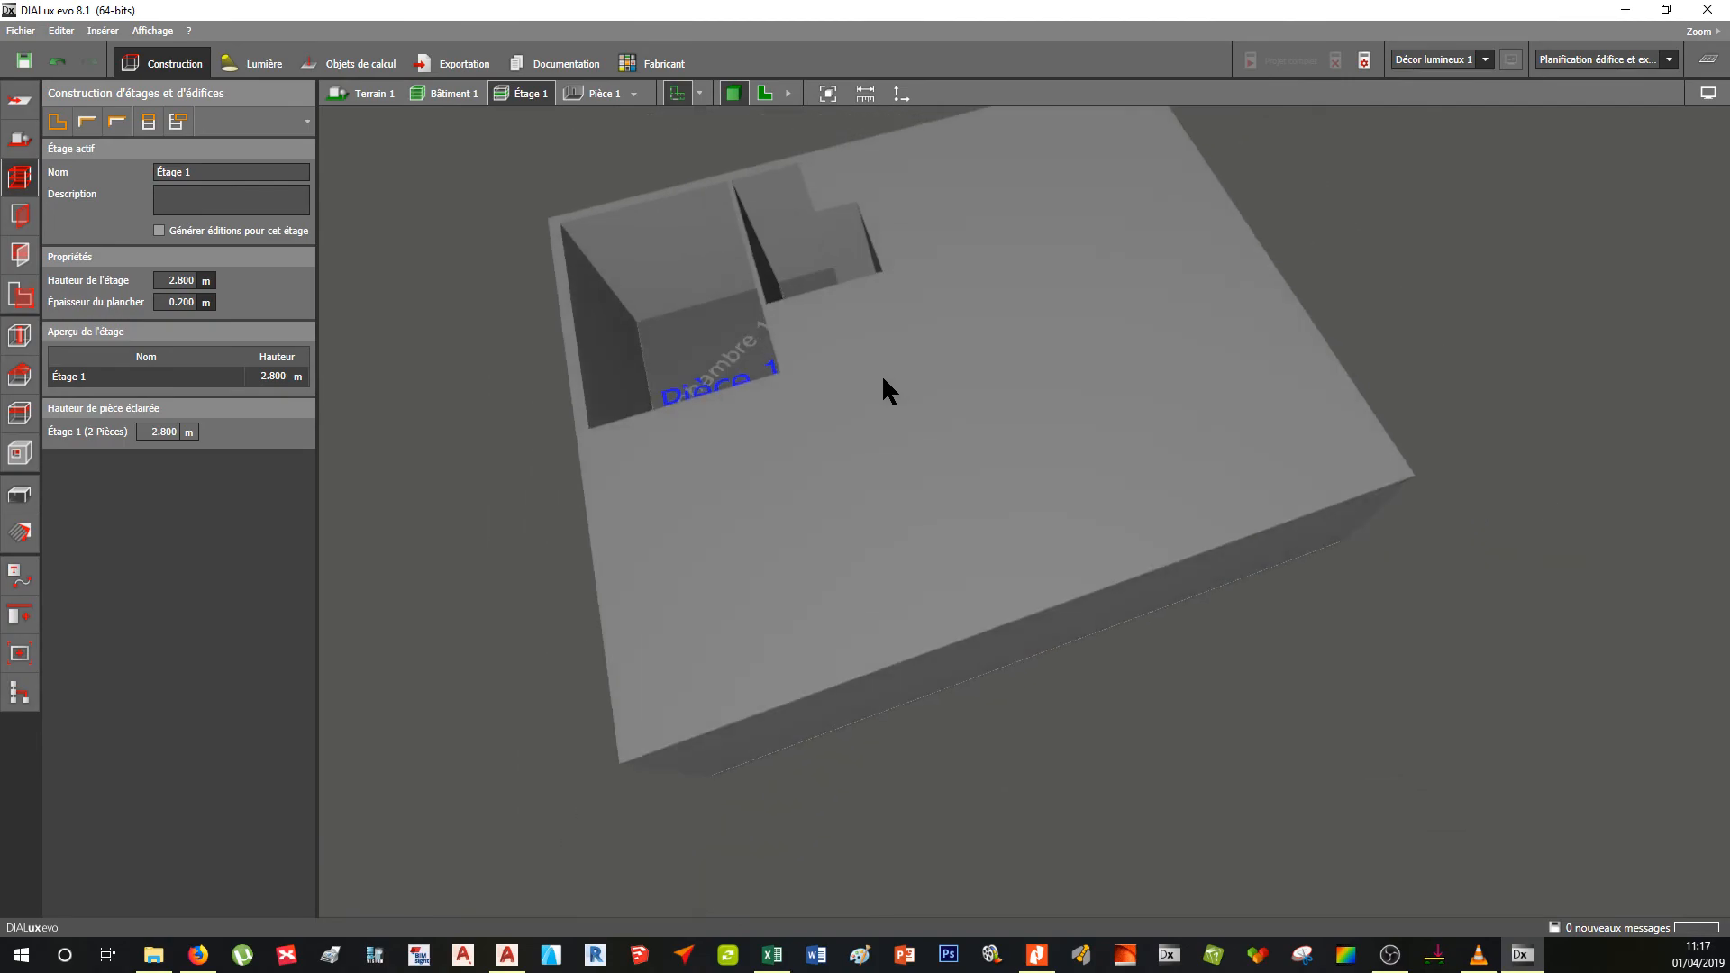
right_click_drag(883, 441, 846, 404)
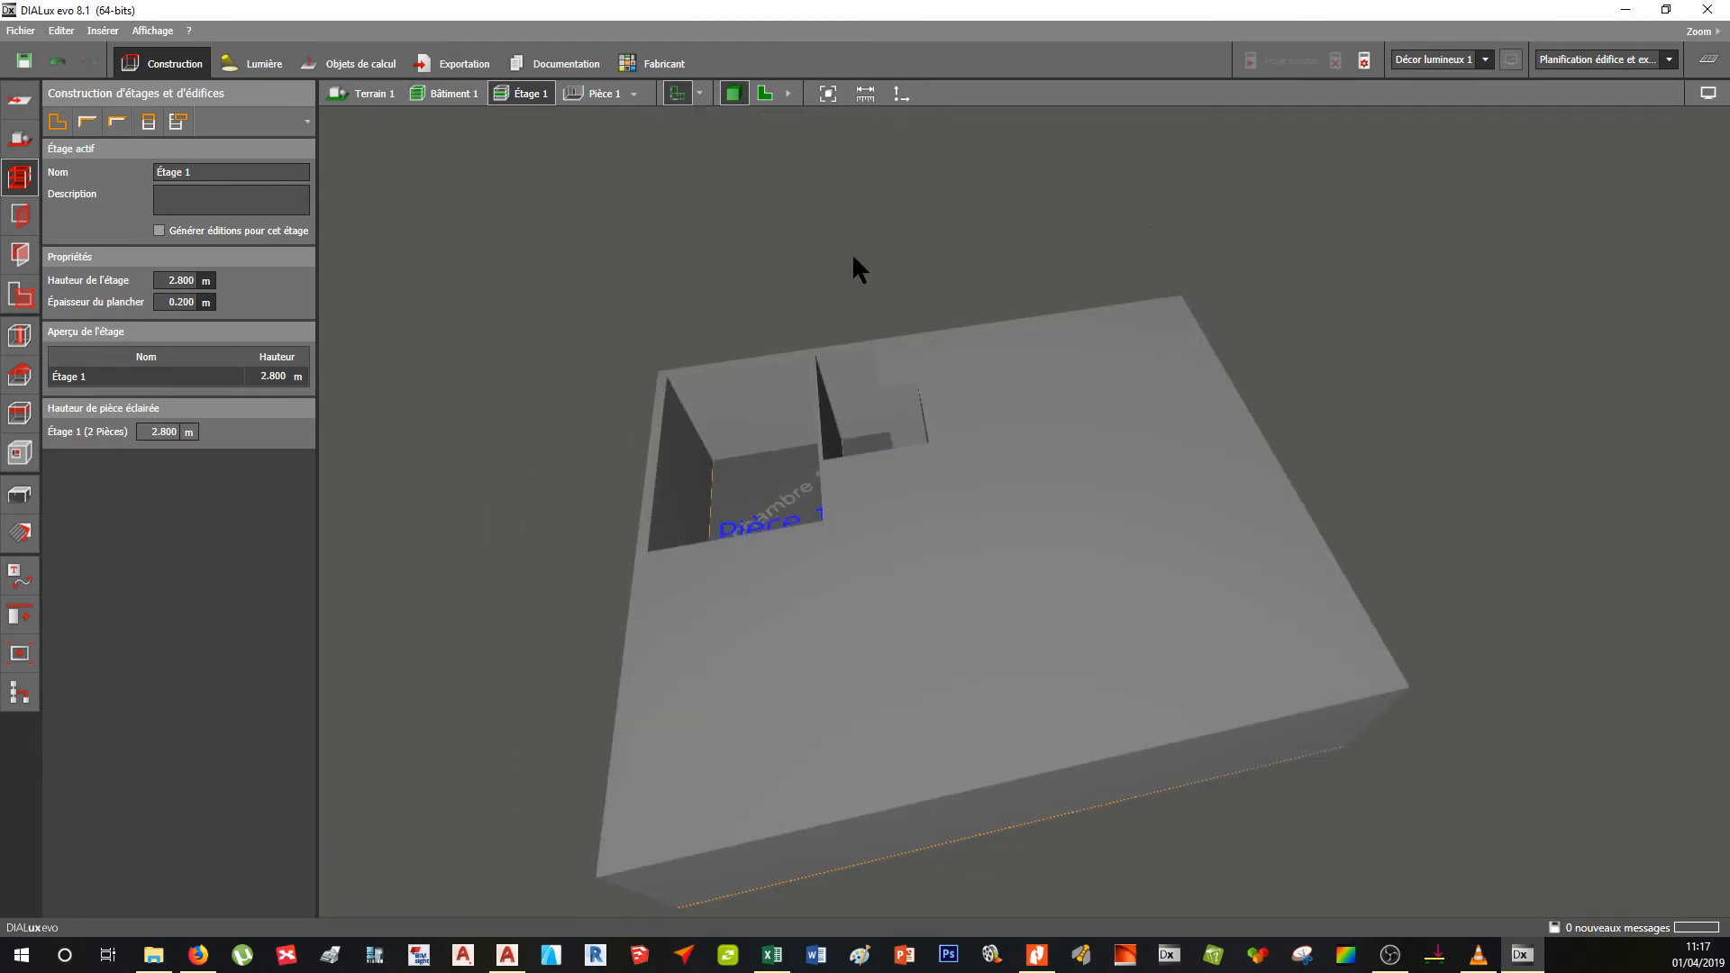
left_click(765, 94)
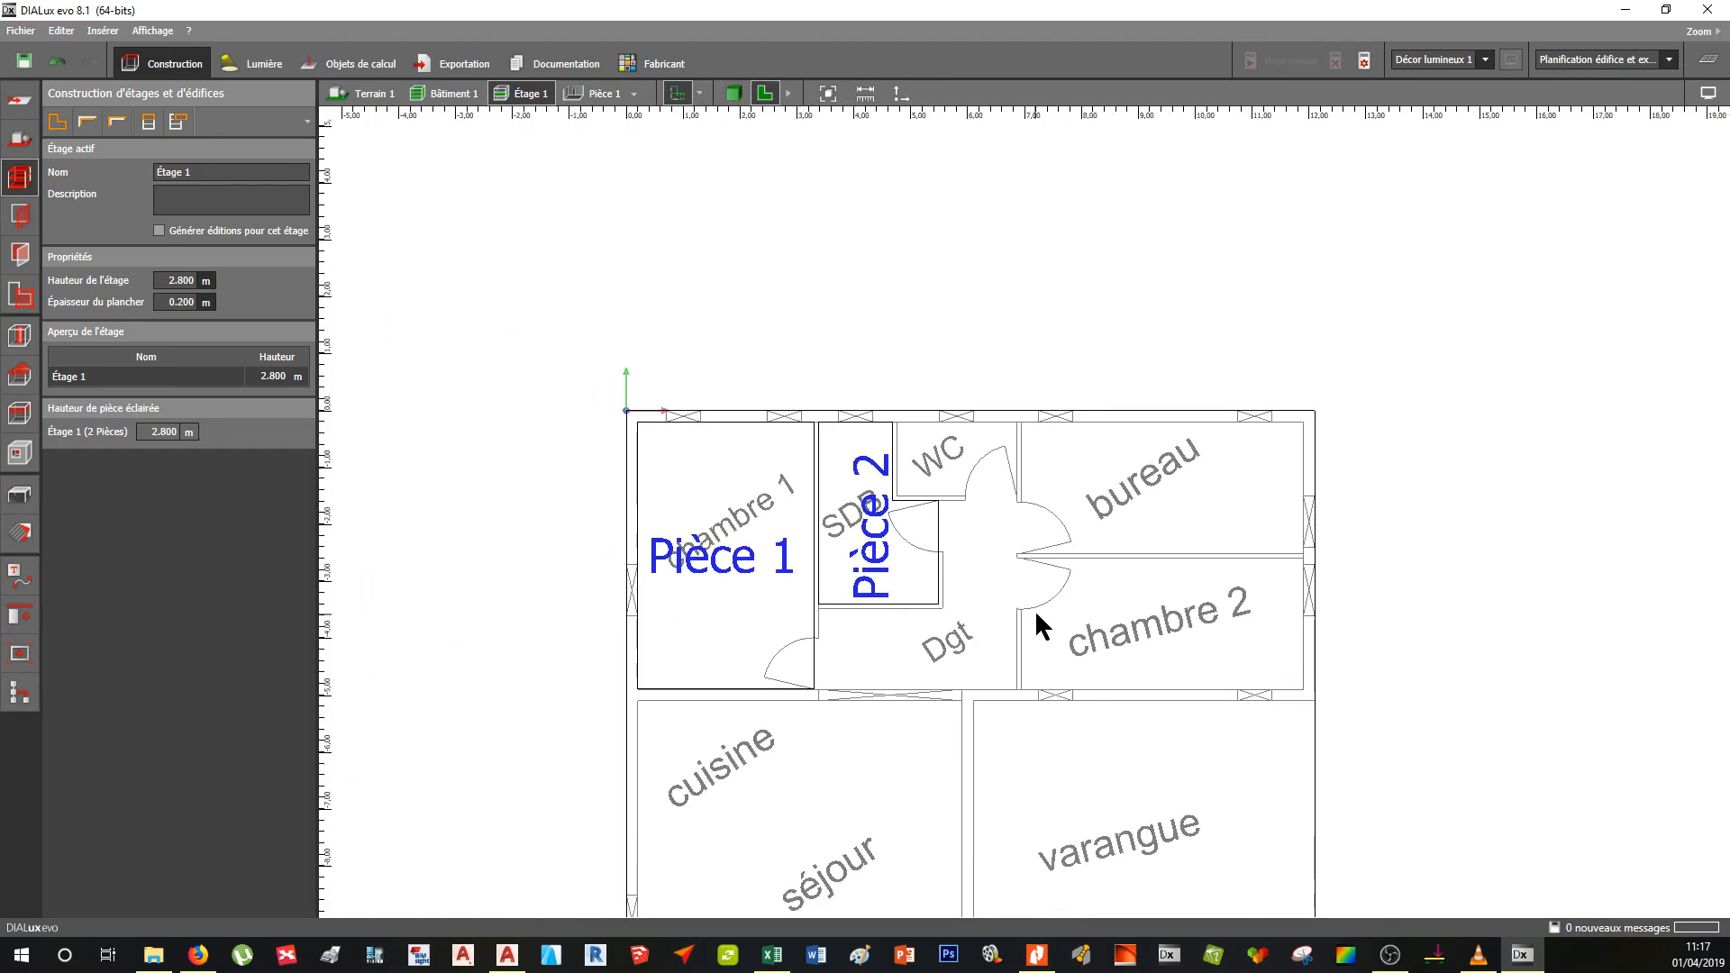
- Draw a new rectangular interior contour along the inner walls of the WC, 2.100 m by 1.300 m, and close the polygon
scroll(797, 421, "up", 4)
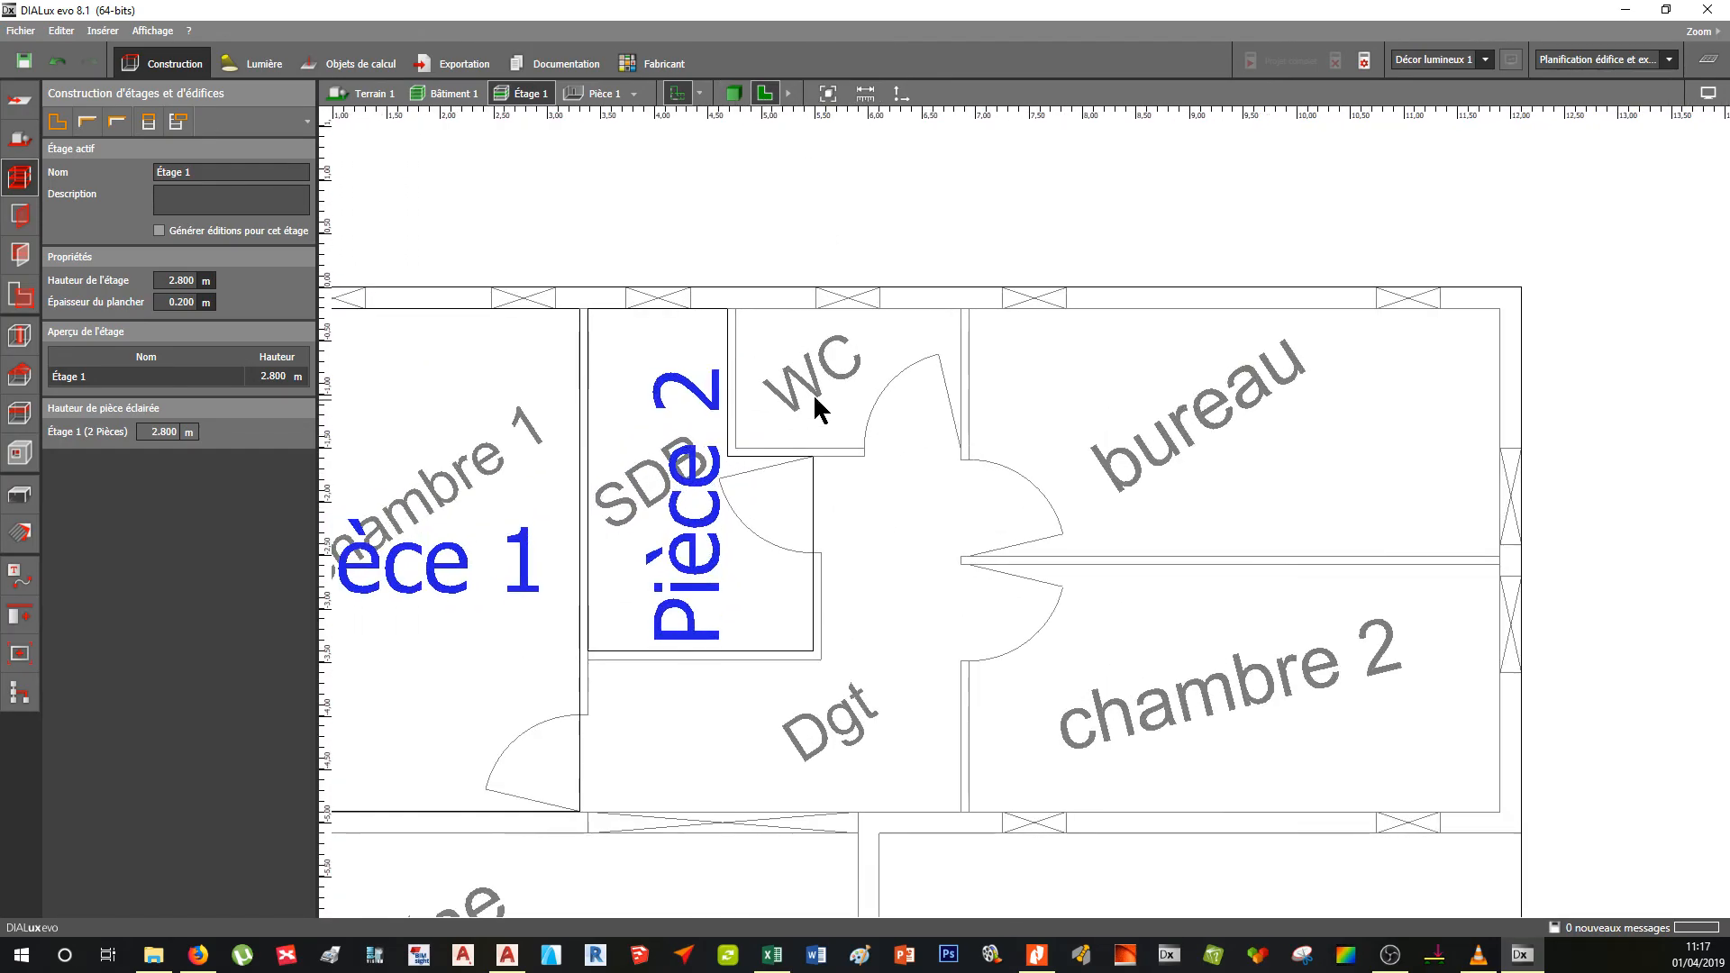
left_click(87, 122)
scroll(760, 337, "up", 2)
left_click(727, 300)
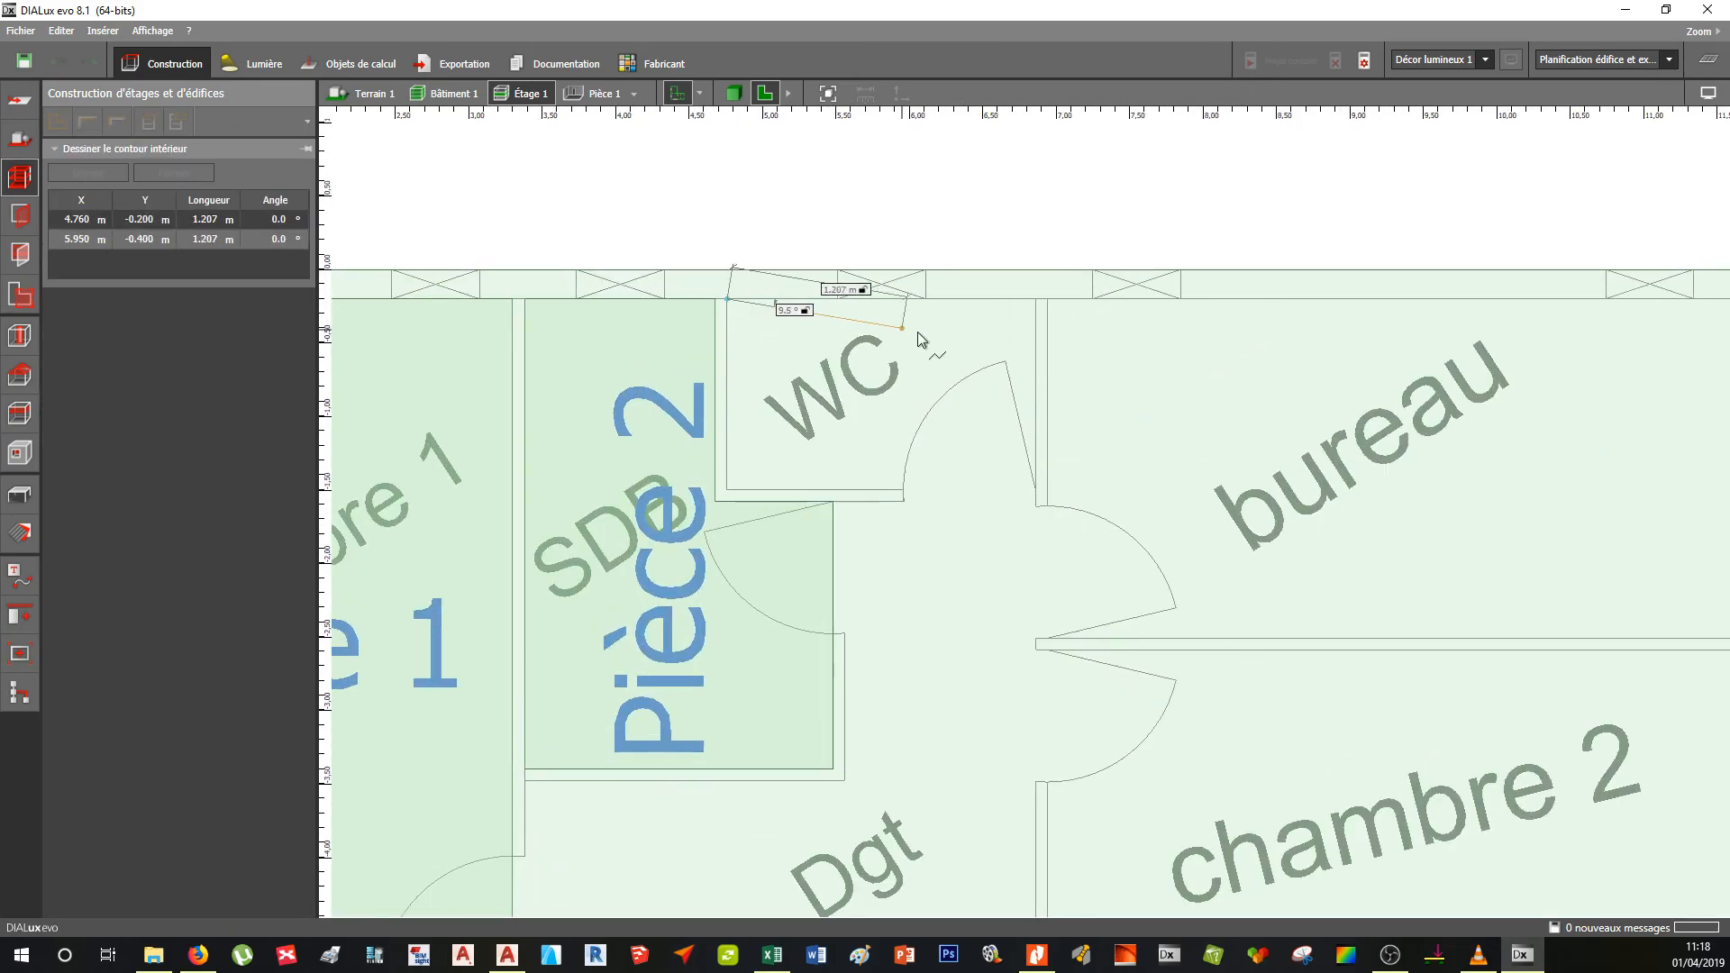
left_click(1035, 300)
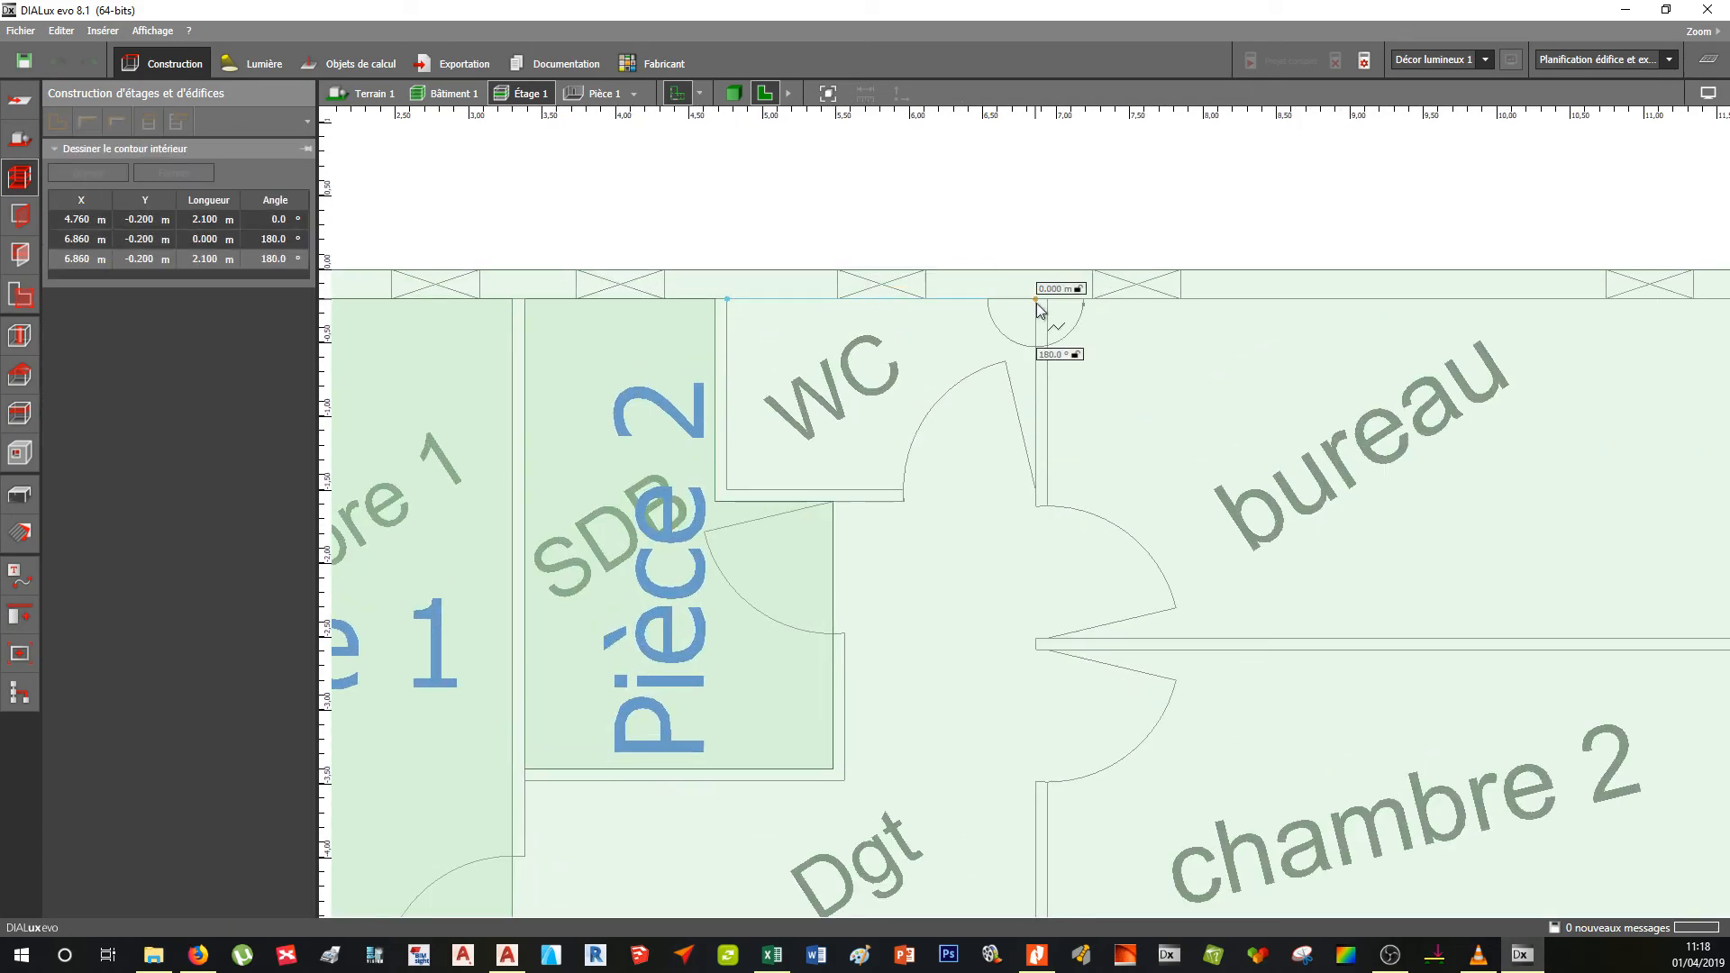
left_click(1036, 490)
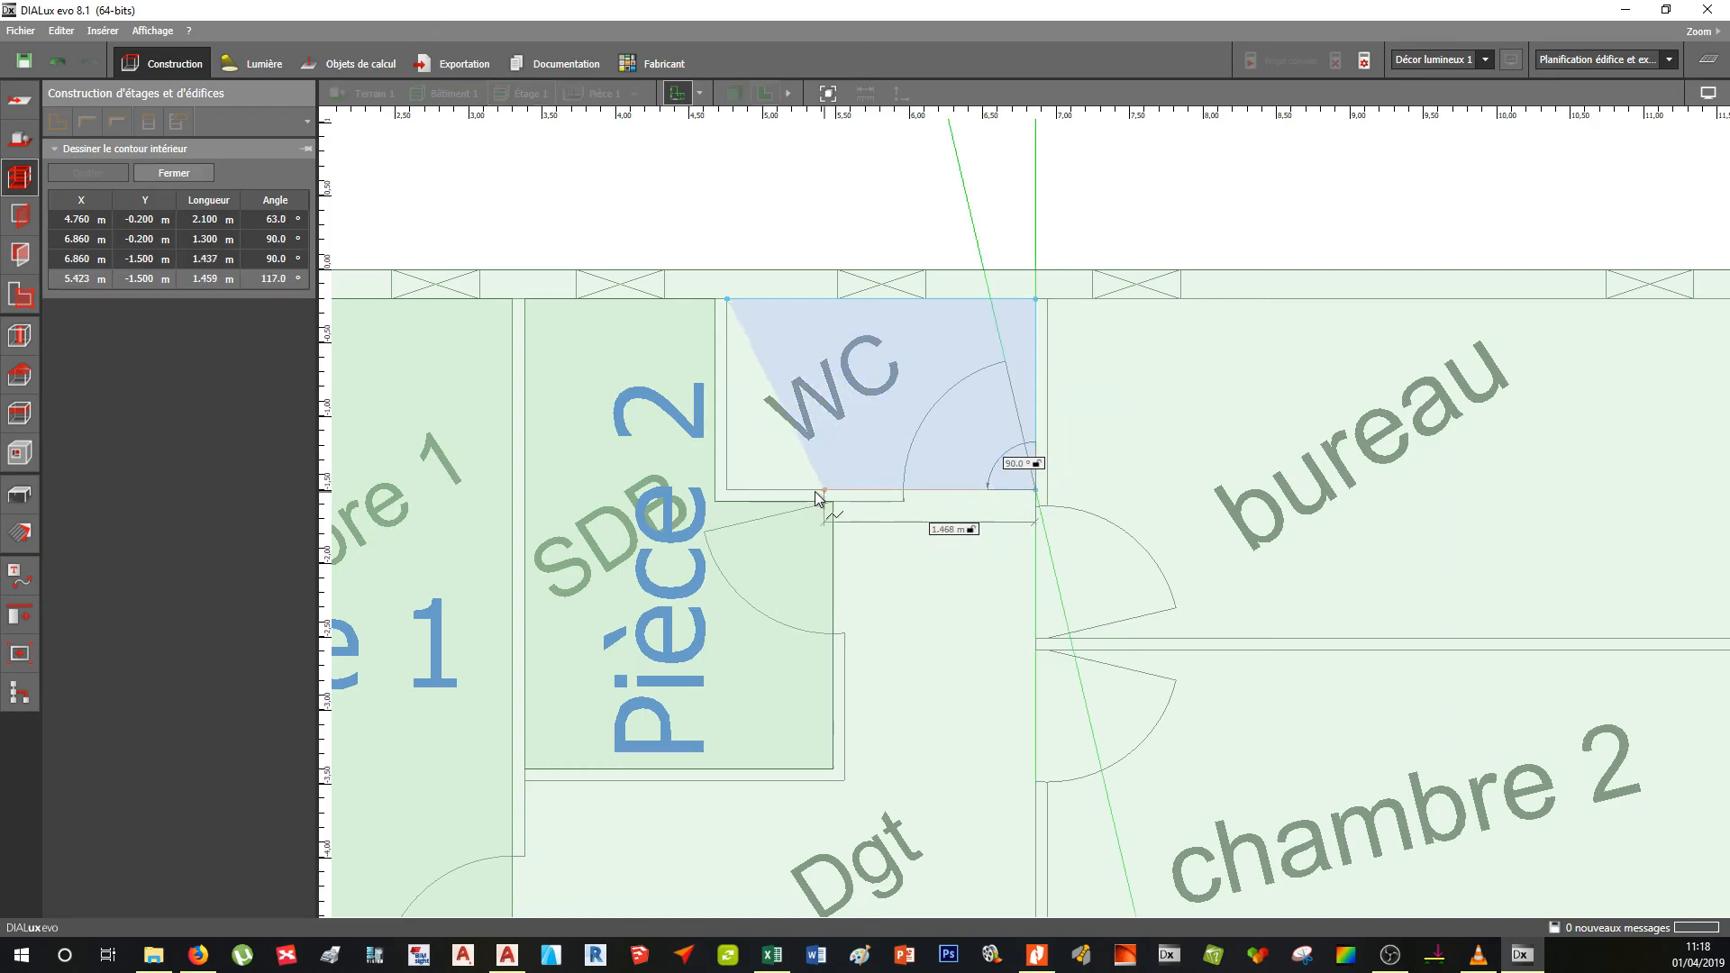
left_click(726, 489)
right_click(789, 447)
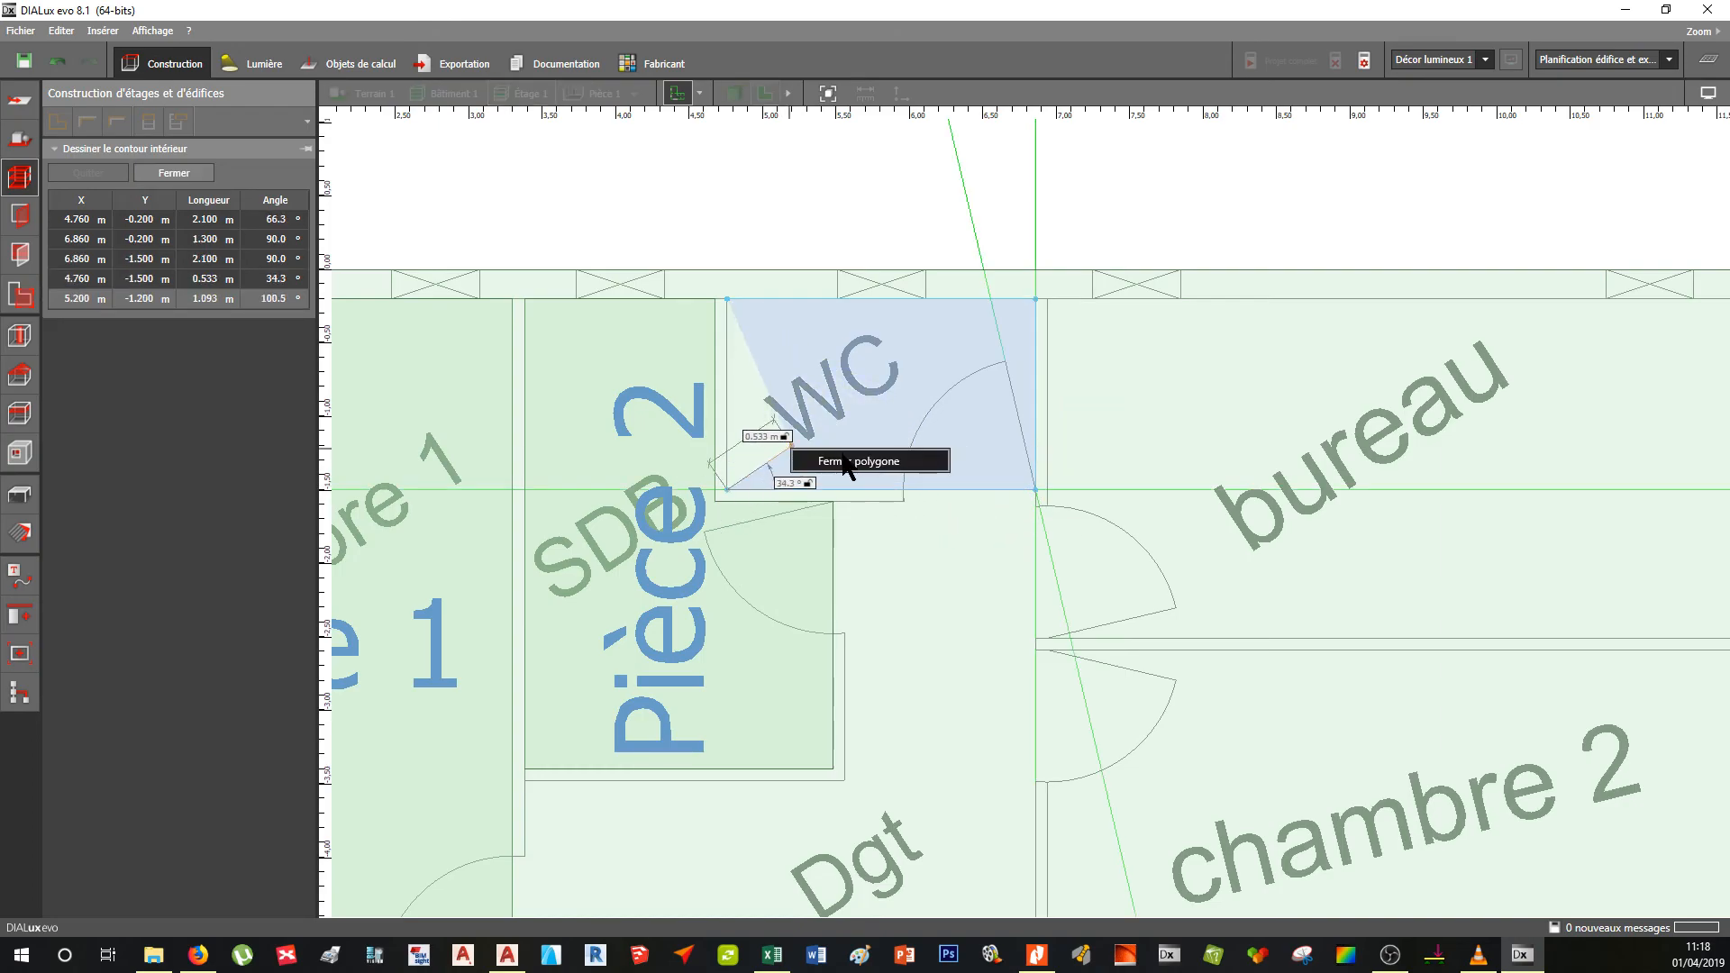
left_click(849, 463)
scroll(883, 386, "down", 3)
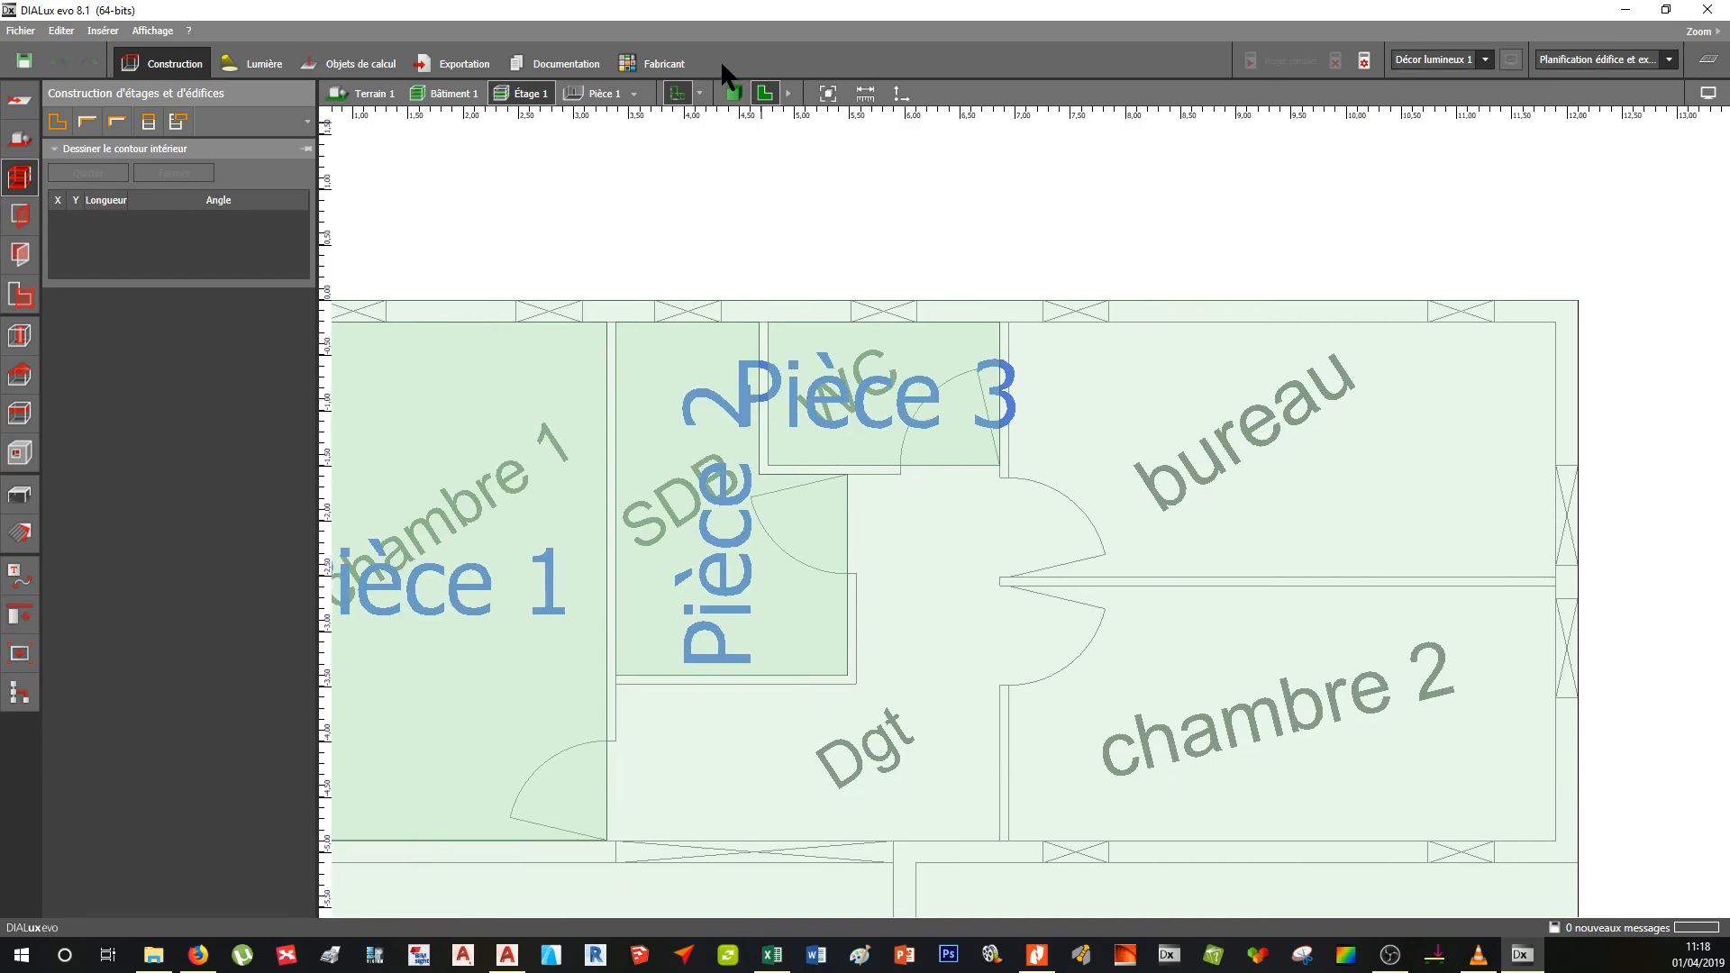
- Examine the WC and its neighbouring rooms in 3D and return to the full floor plan view
left_click(734, 93)
scroll(918, 367, "up", 3)
right_click_drag(932, 368, 846, 380)
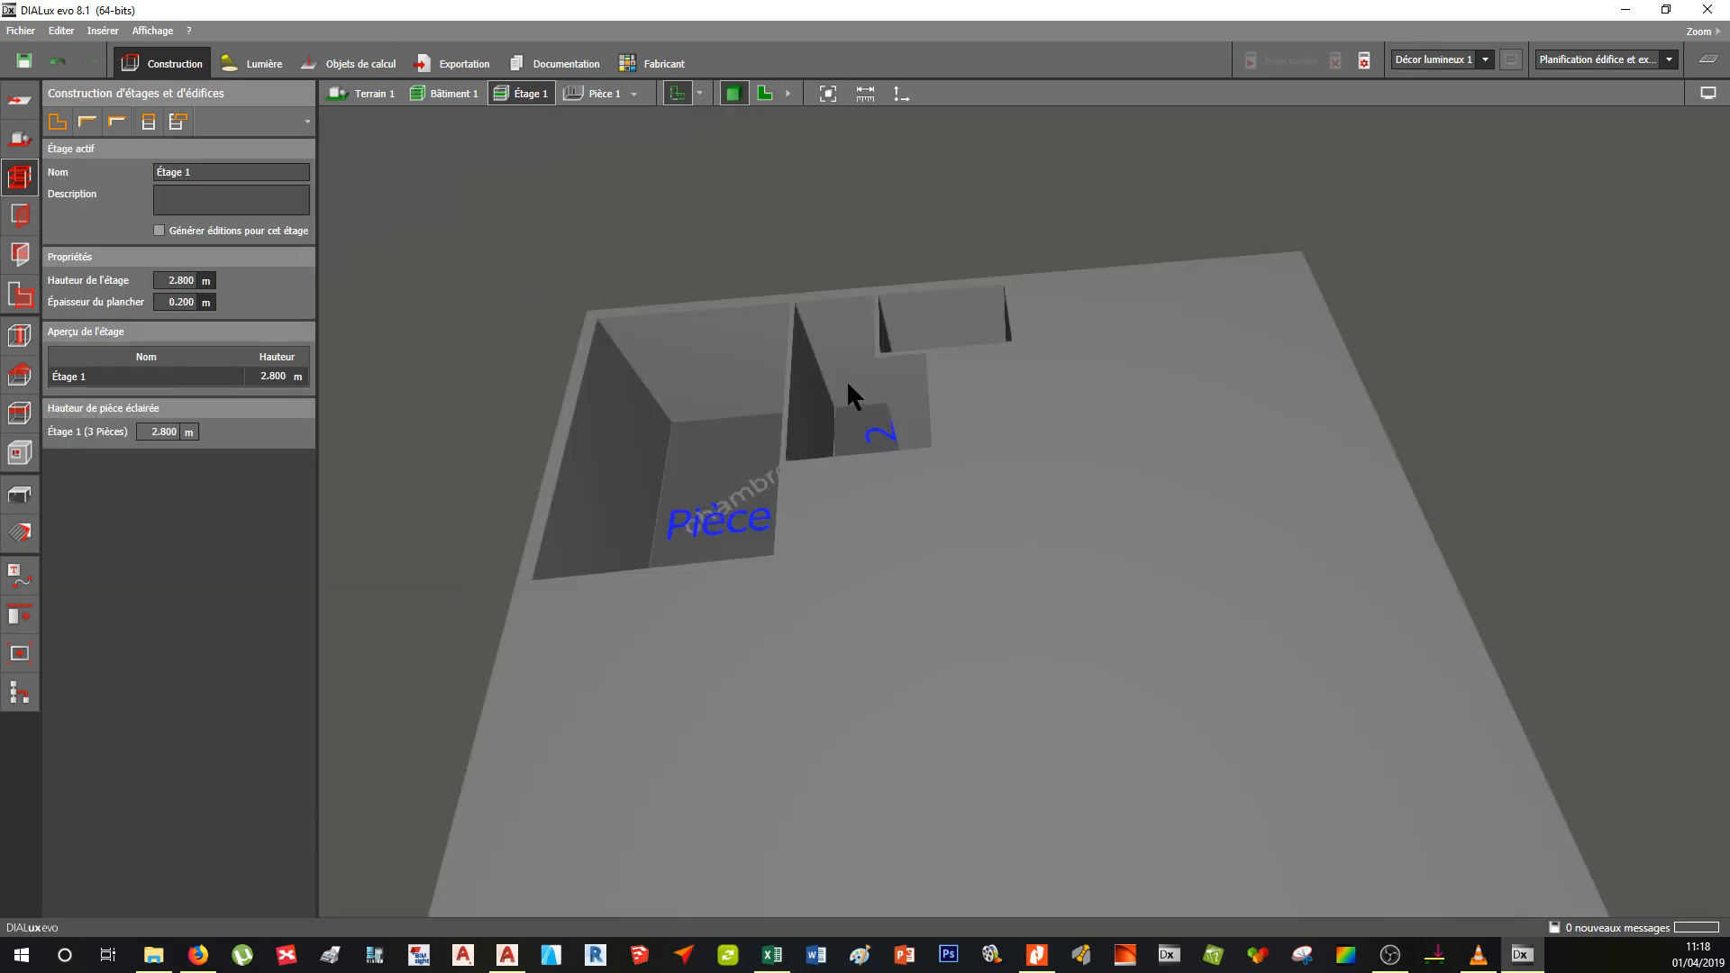
left_click(765, 93)
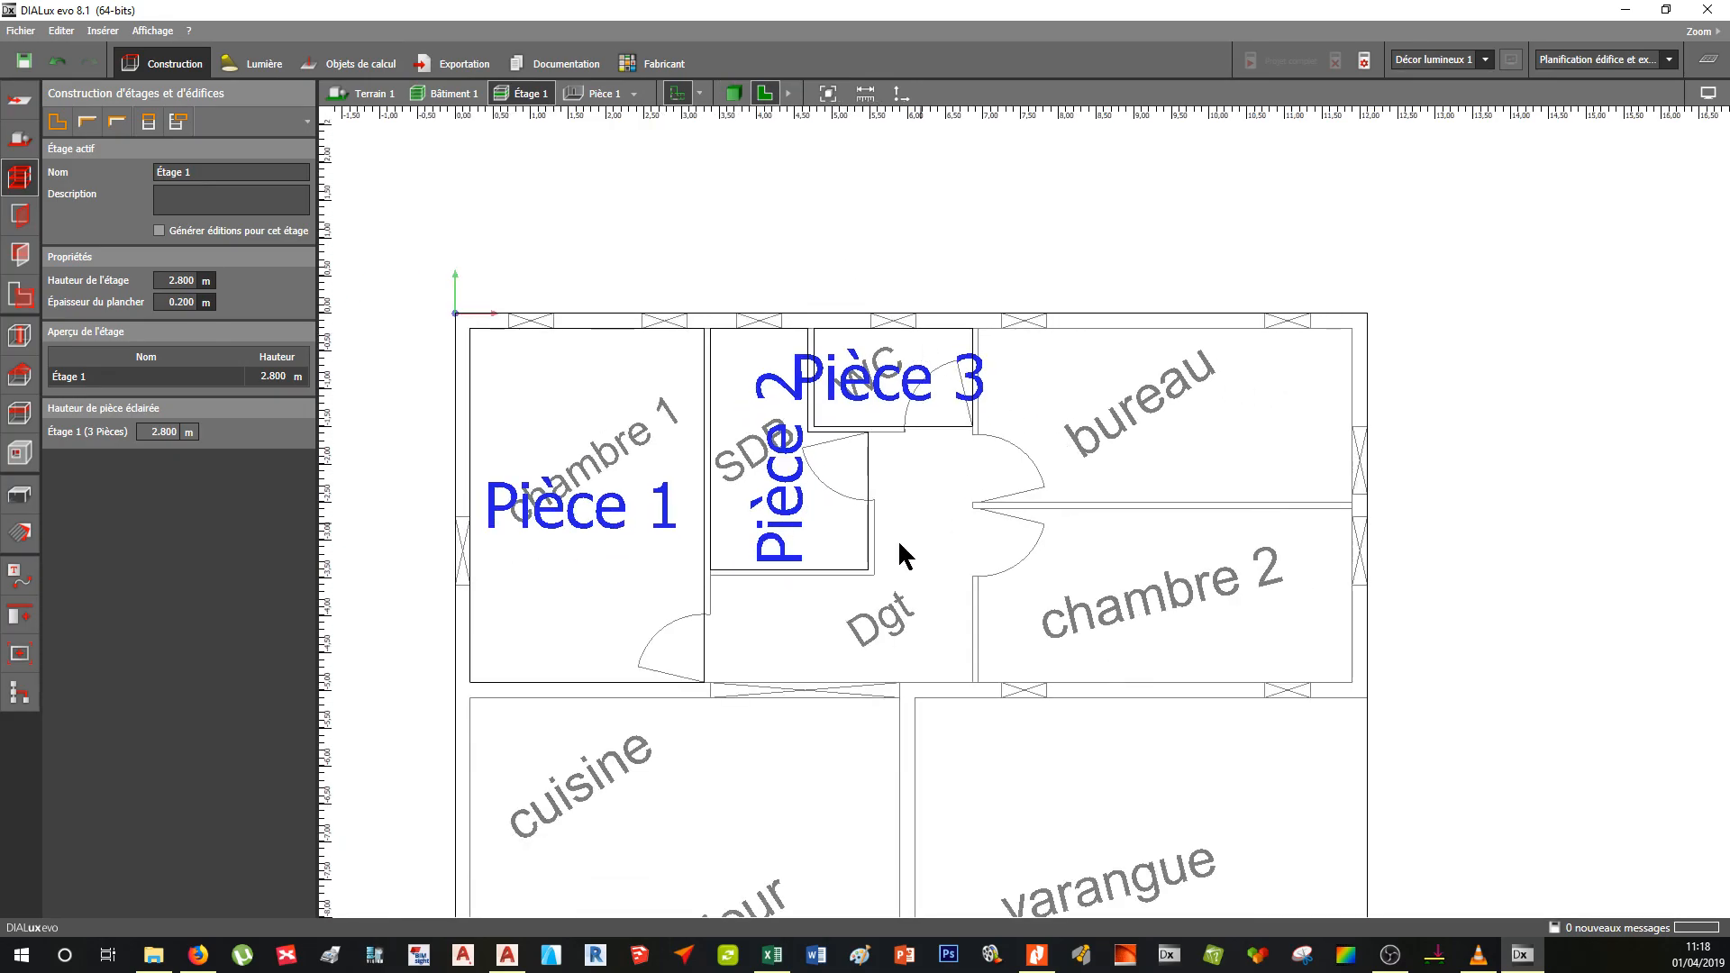
scroll(811, 630, "down", 2)
middle_click_drag(845, 645, 741, 527)
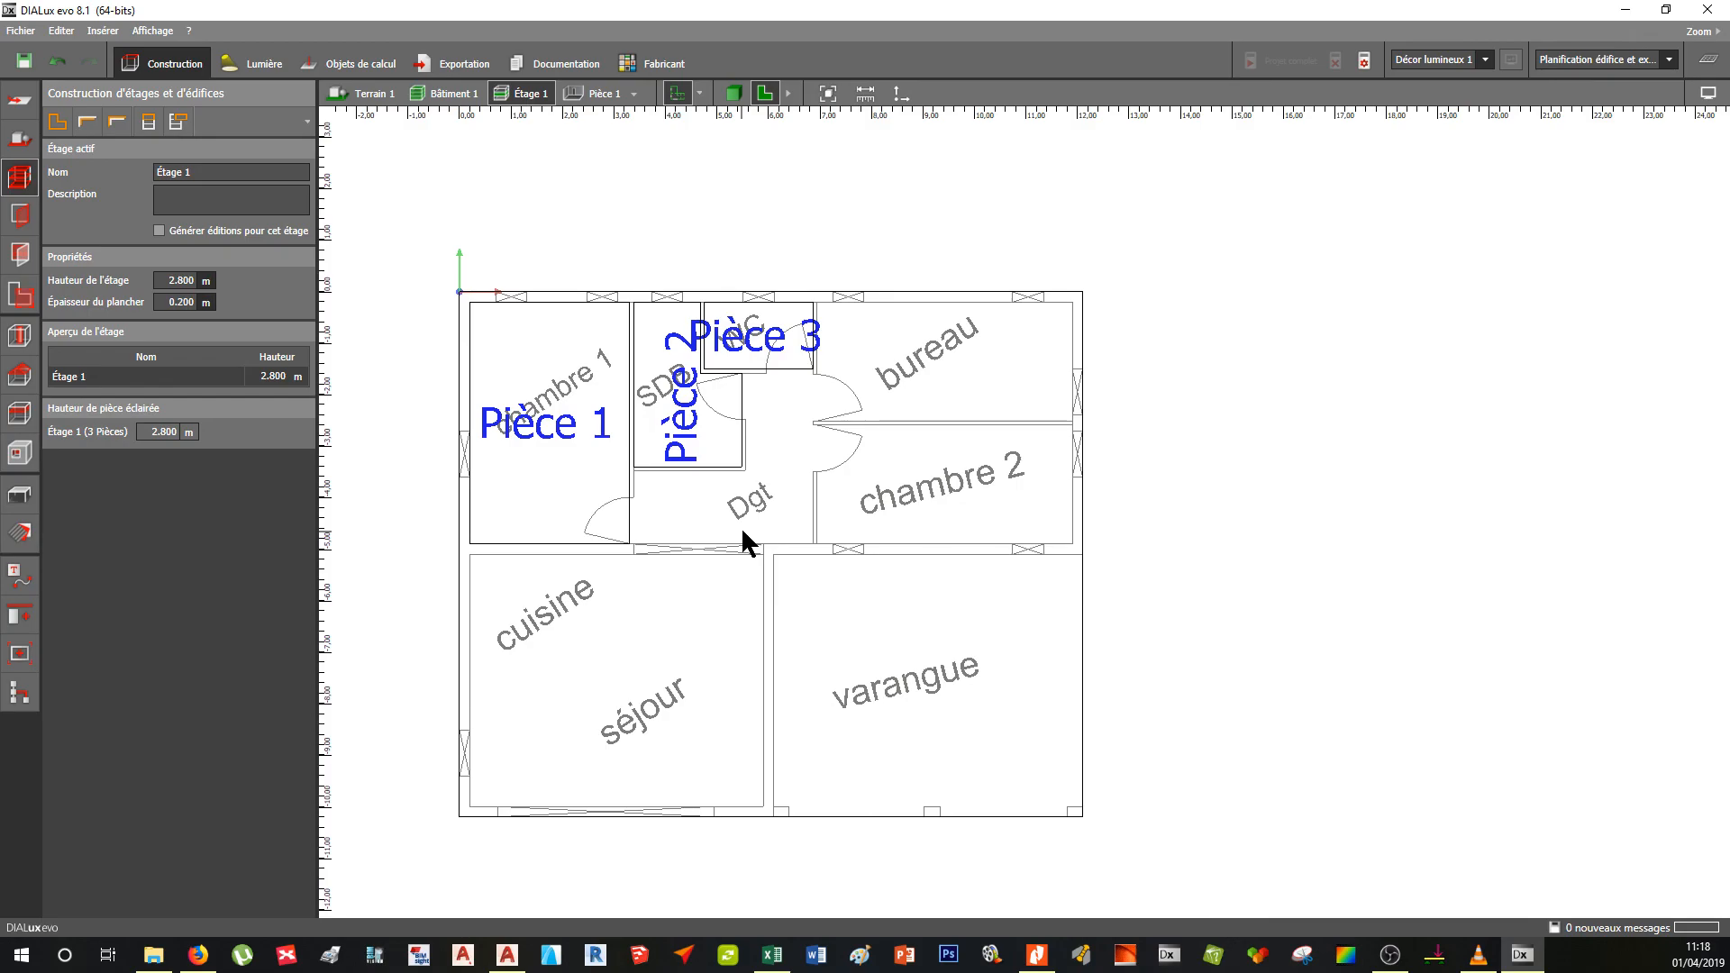